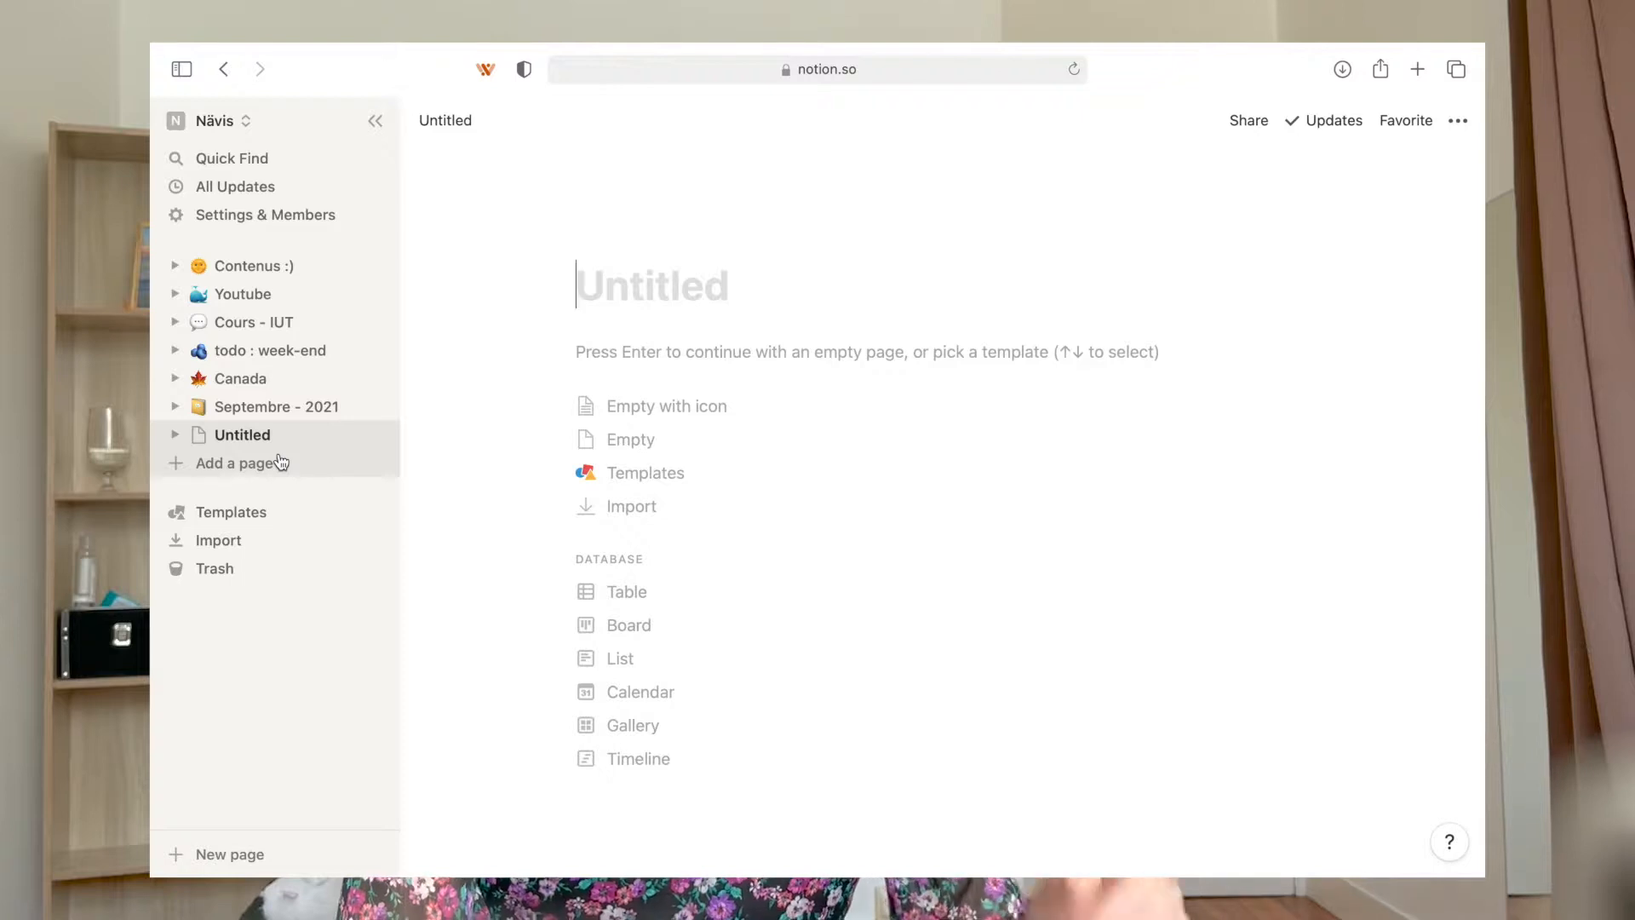
Add a new empty page to the workspace and title it "Titre de la page"
{"action": "left_click", "coordinate": [234, 463]}
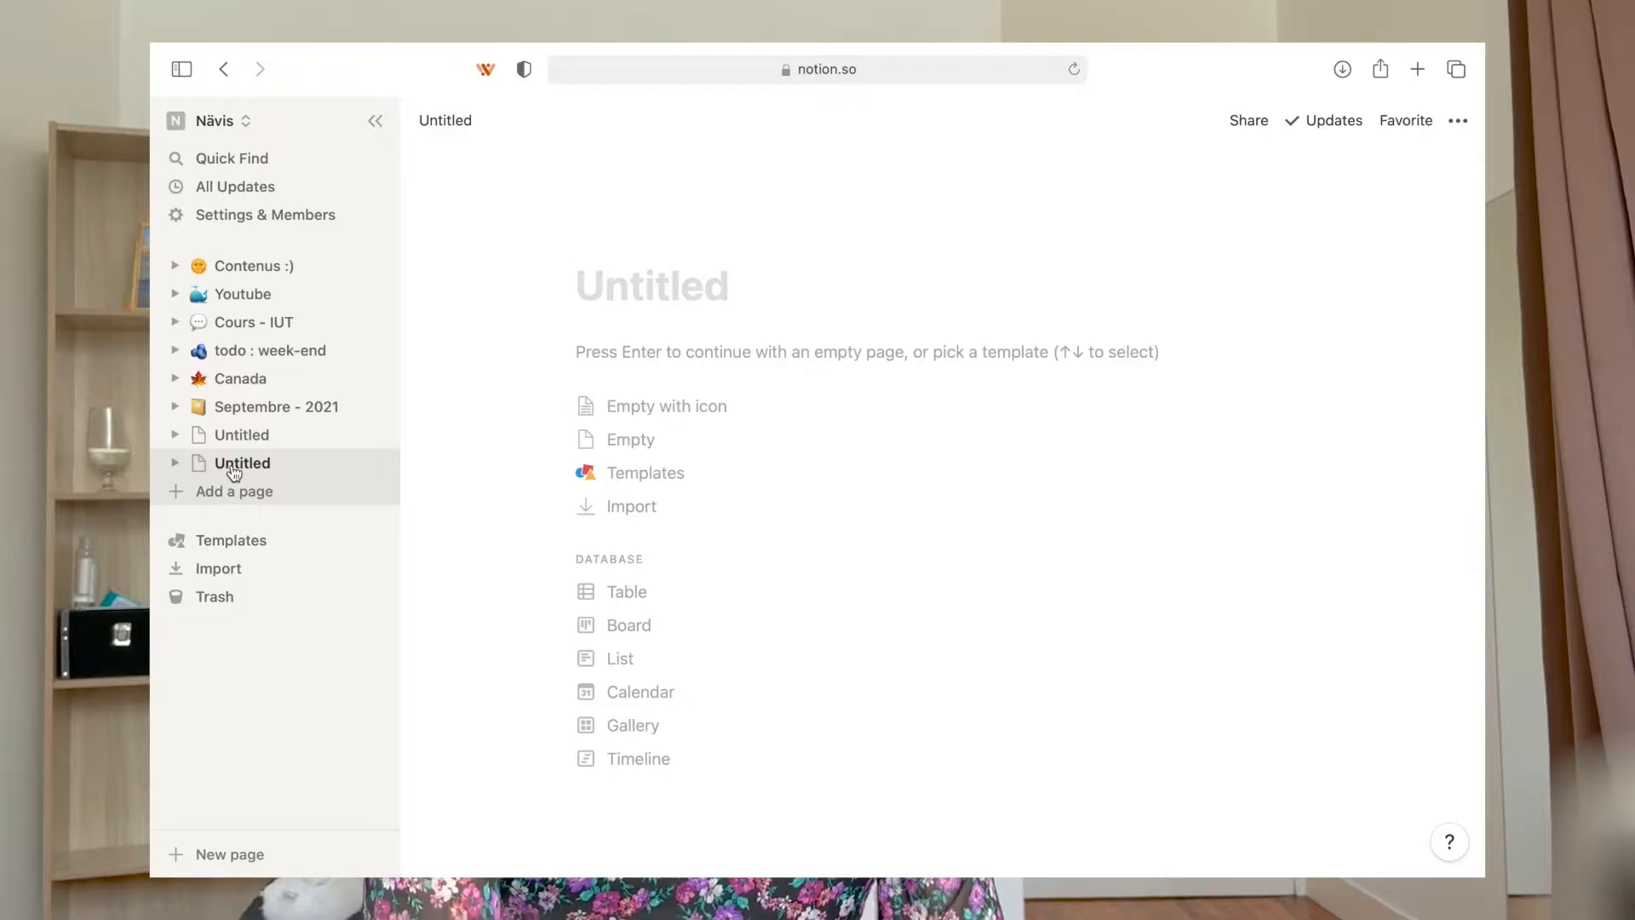
{"action": "type", "text": "Titre de "}
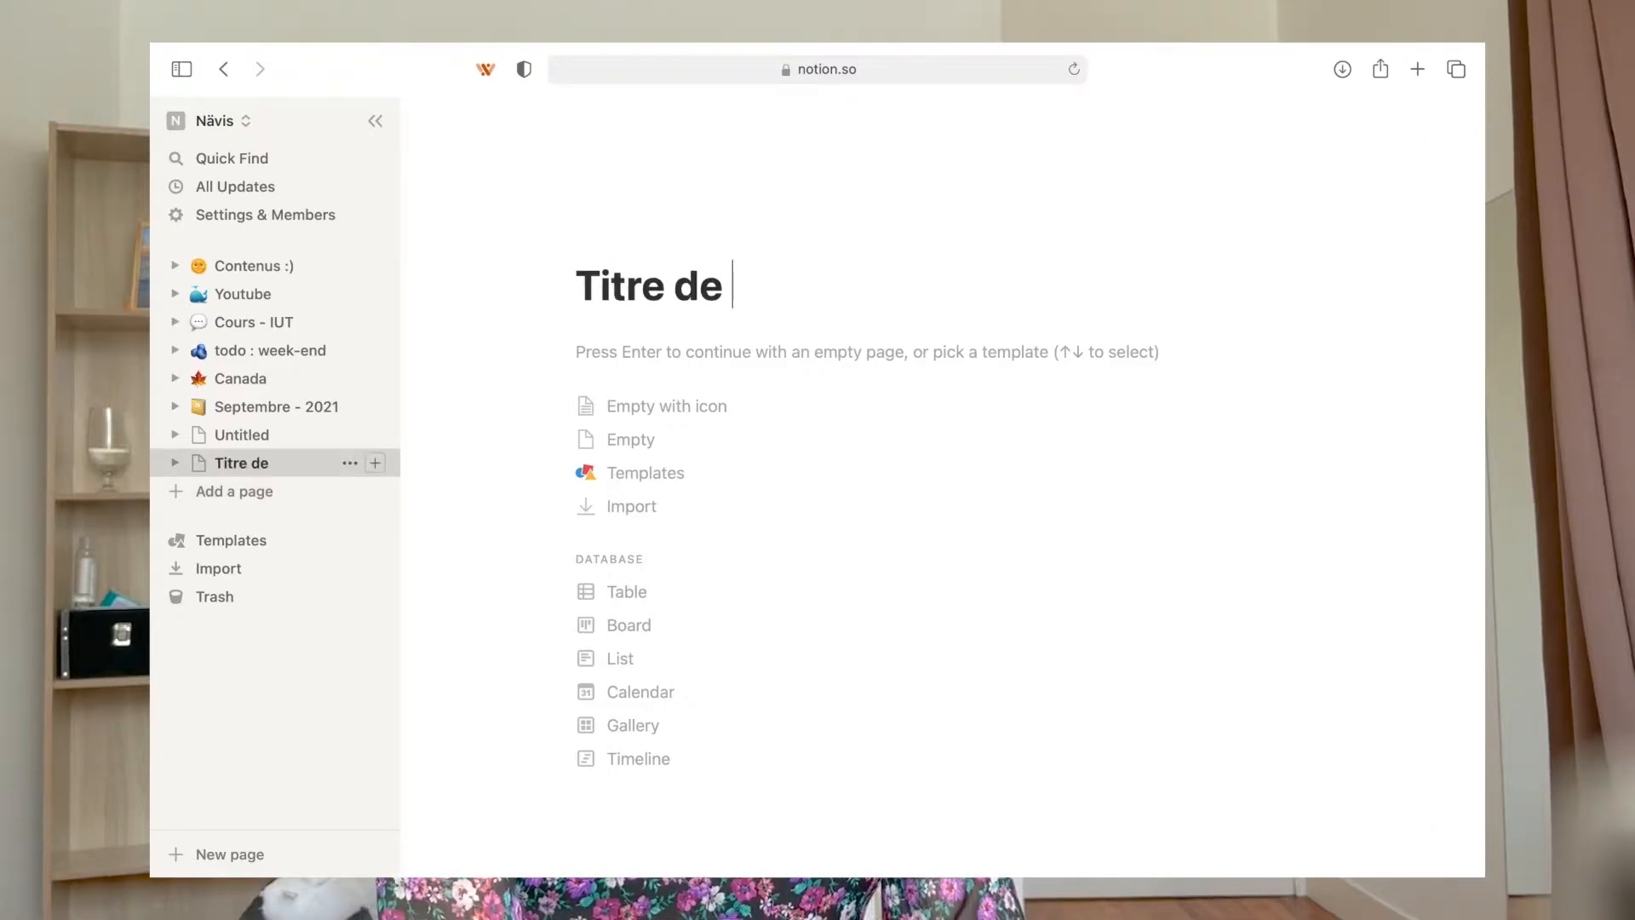
{"action": "type", "text": "la page"}
{"action": "key", "text": "Return"}
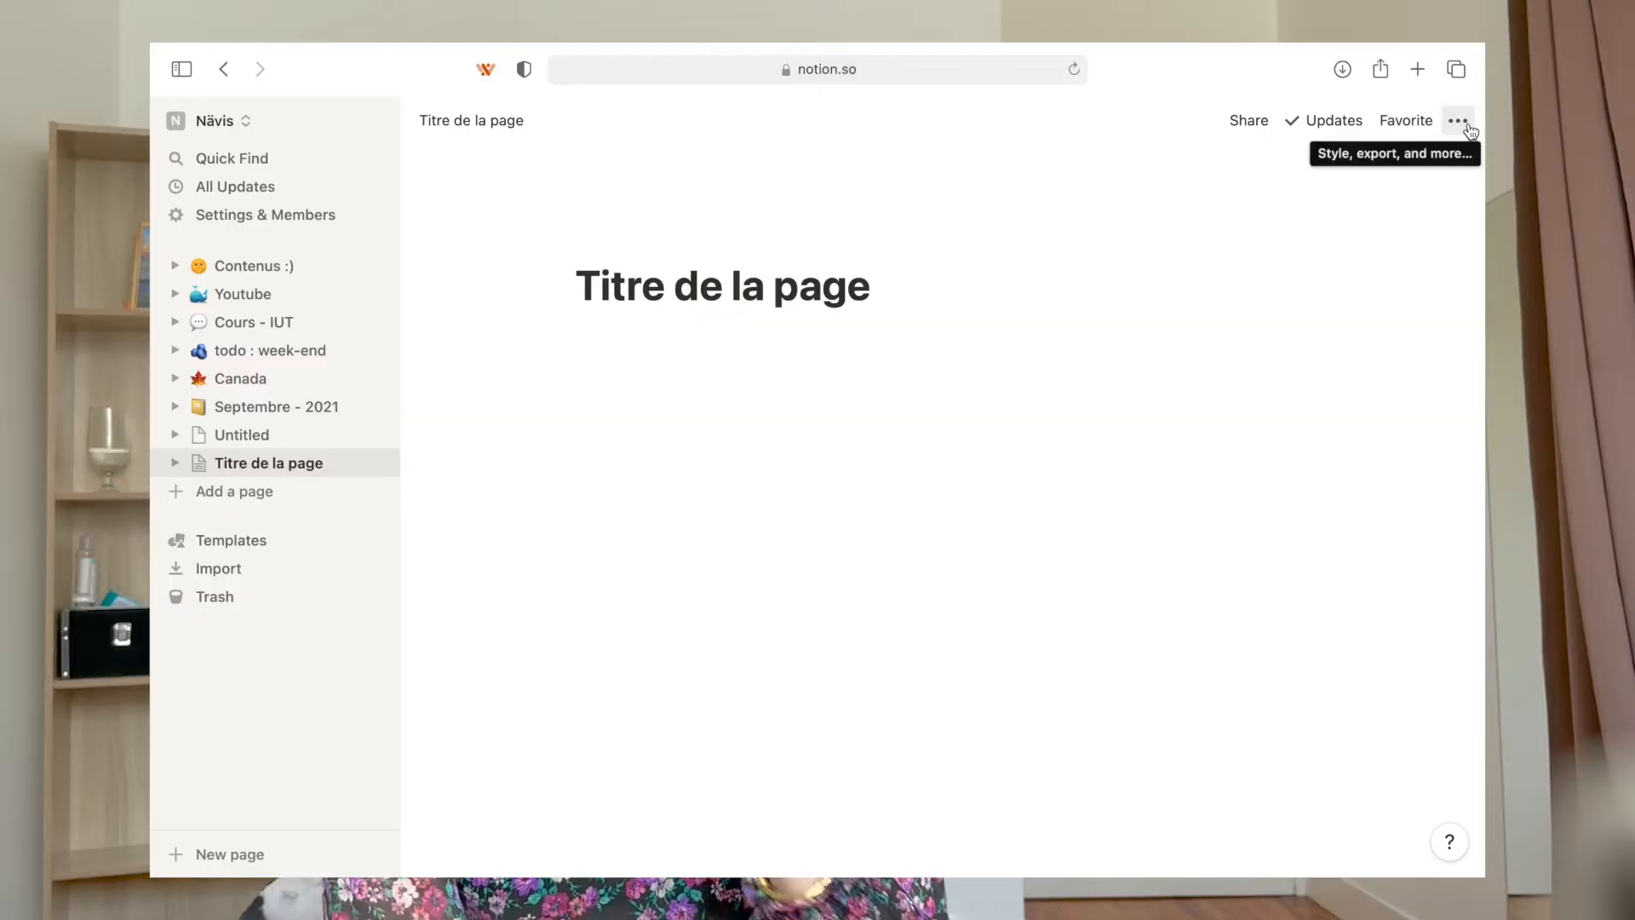
Try the Serif and Mono text styles on the page and set the style back to Default
{"action": "left_click", "coordinate": [1458, 126]}
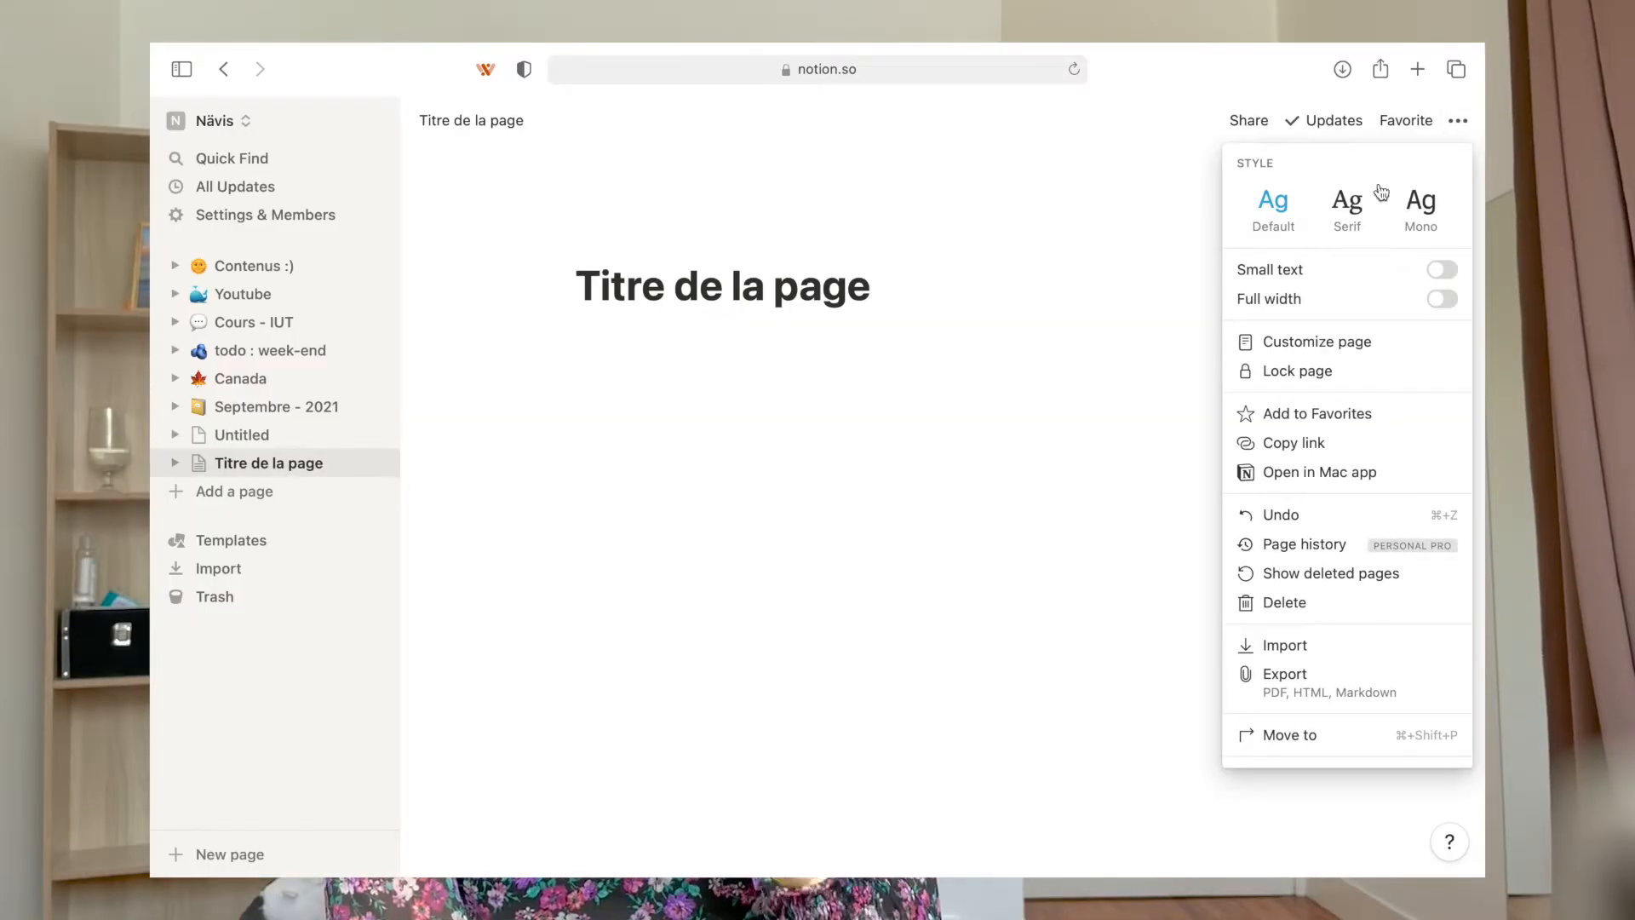
{"action": "left_click", "coordinate": [1343, 219]}
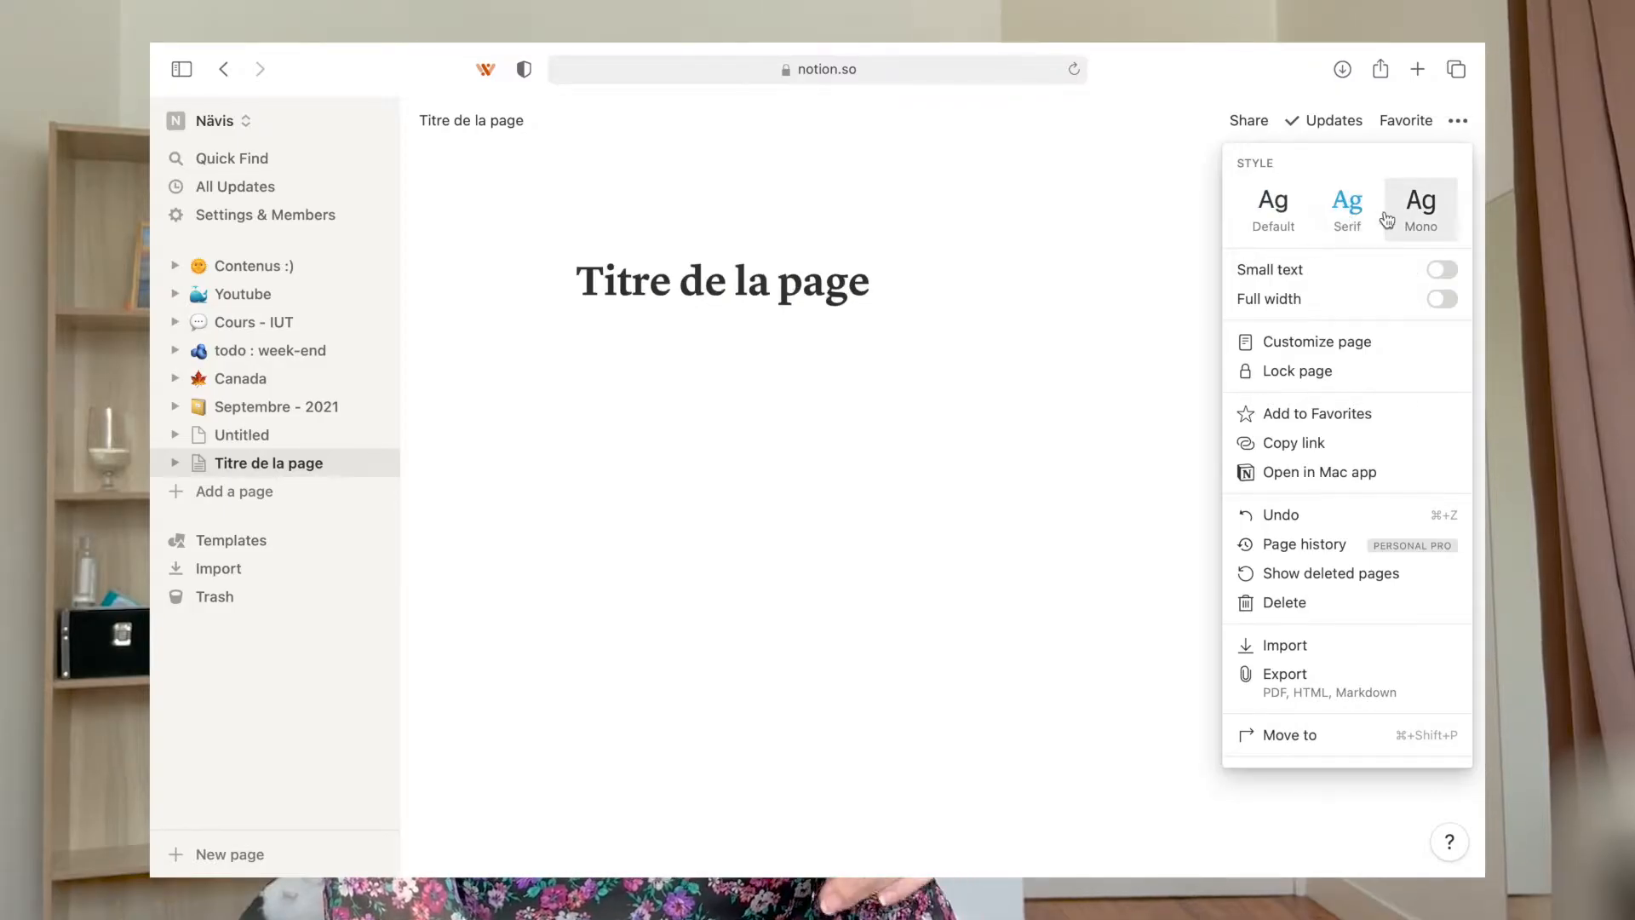
{"action": "left_click", "coordinate": [1412, 220]}
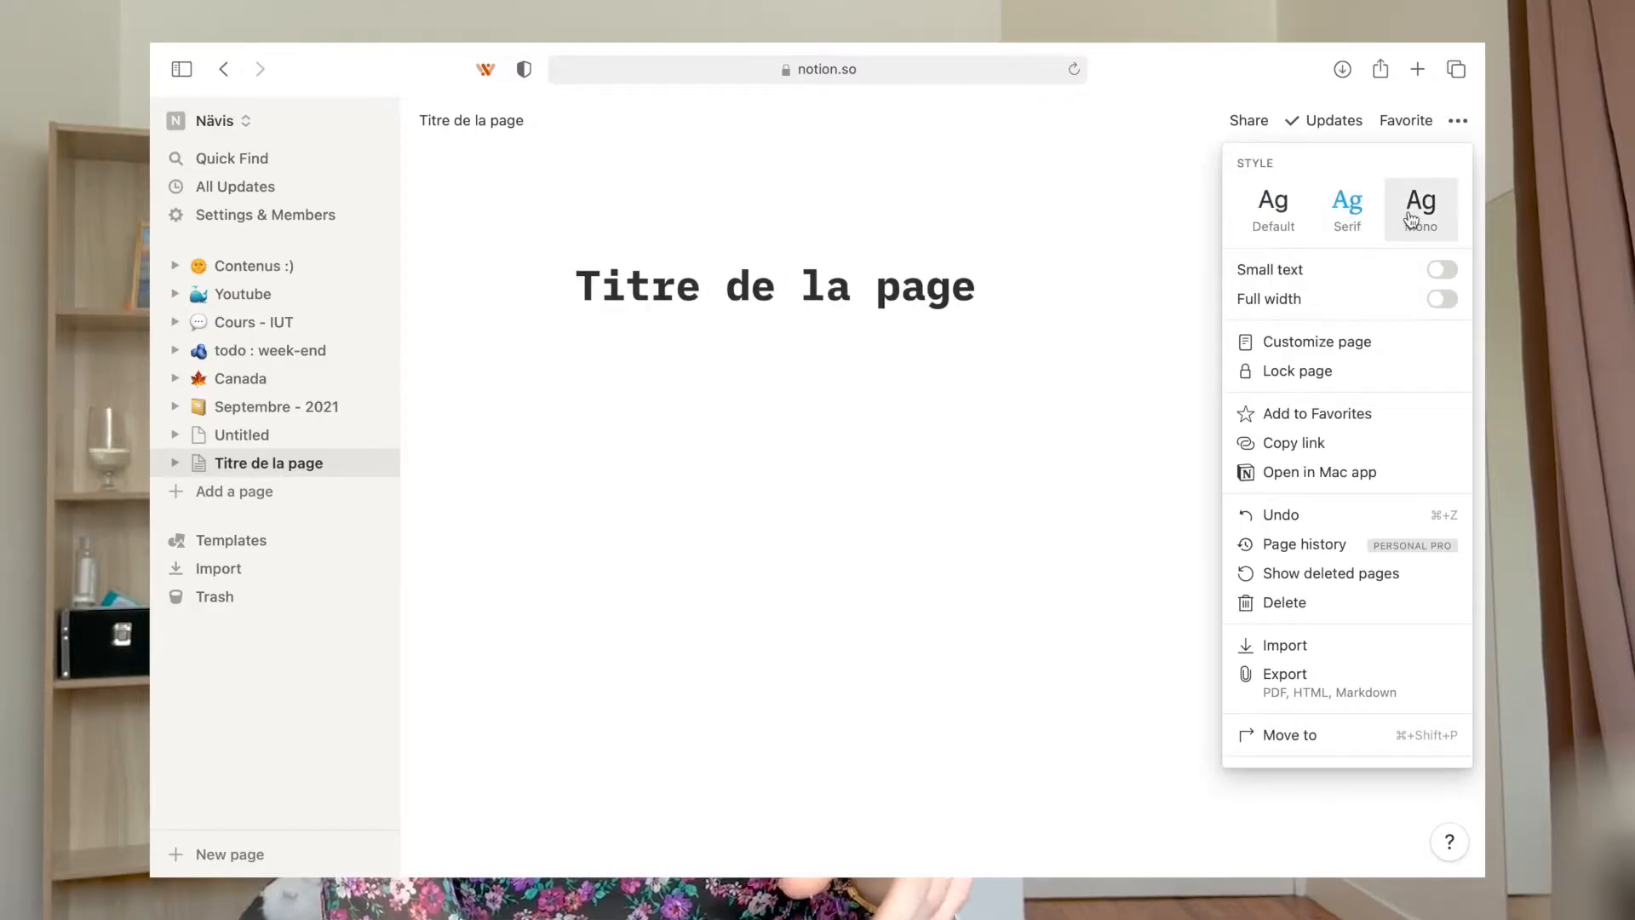
{"action": "left_click", "coordinate": [1273, 223]}
{"action": "left_click", "coordinate": [1060, 302]}
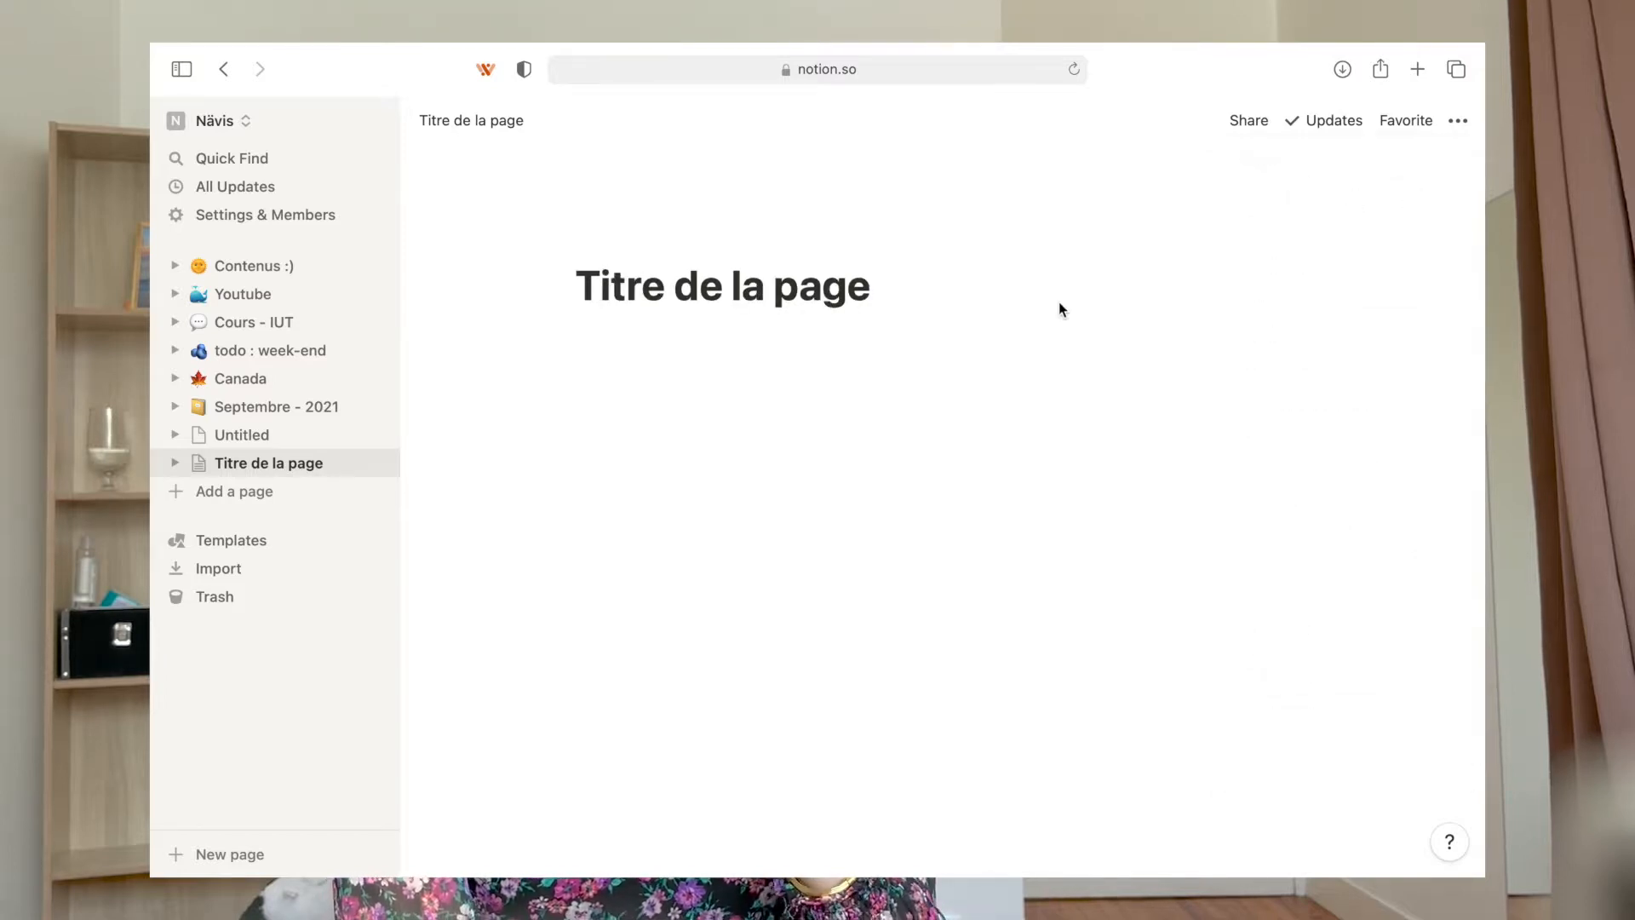
Insert a toggle list block under the page title and name it "Liste de courses"
{"action": "left_click", "coordinate": [973, 305]}
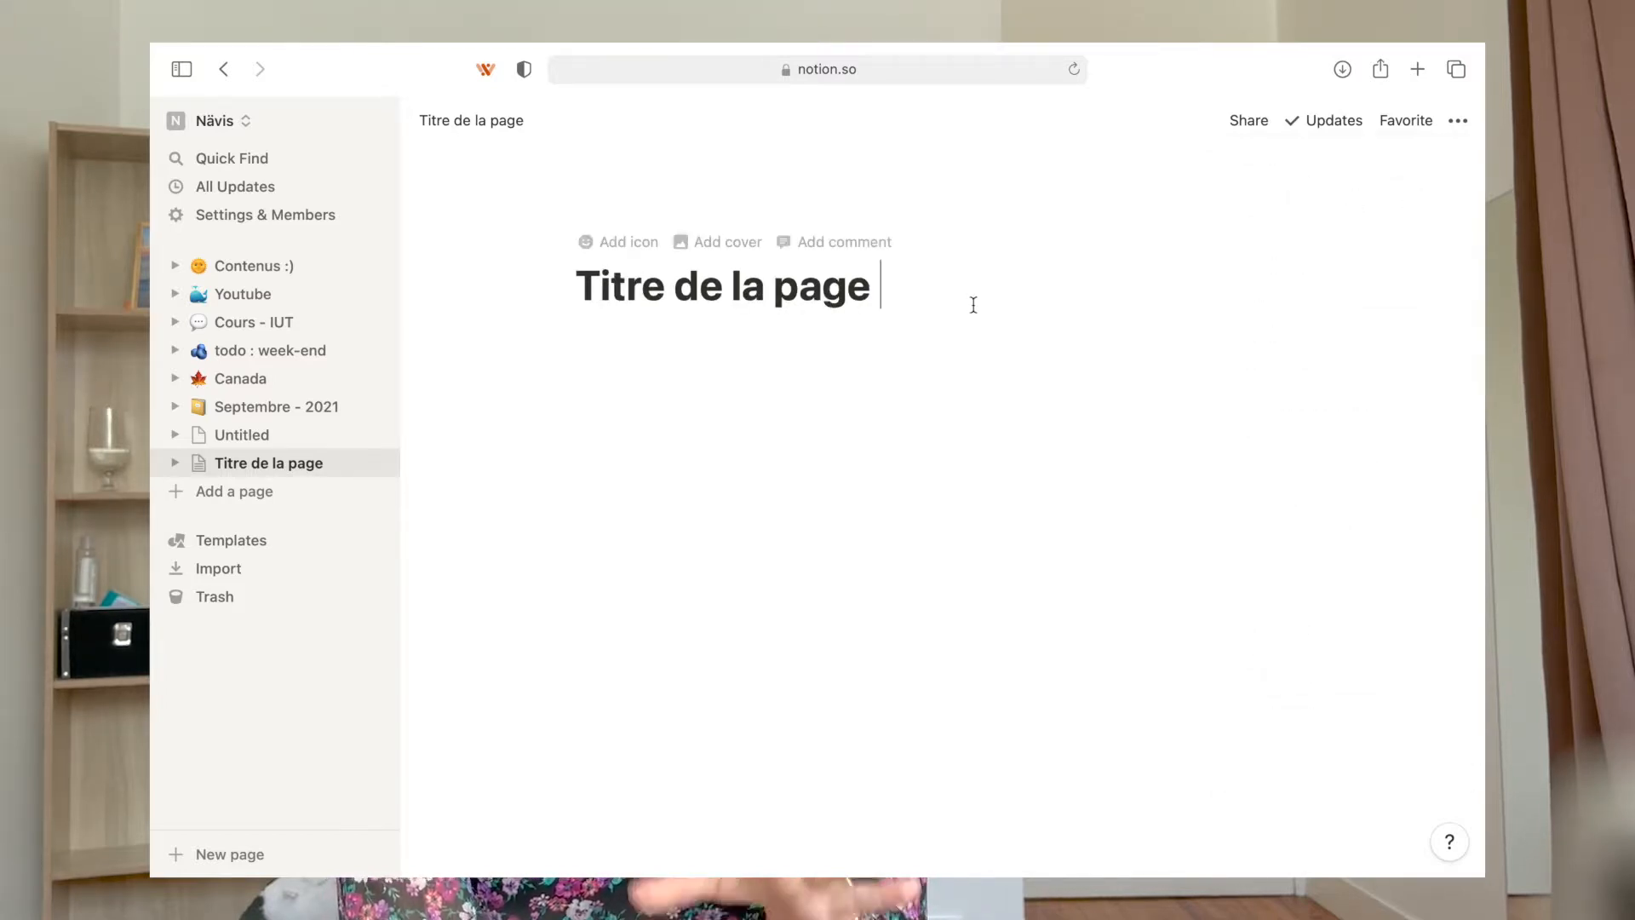
{"action": "key", "text": "Return"}
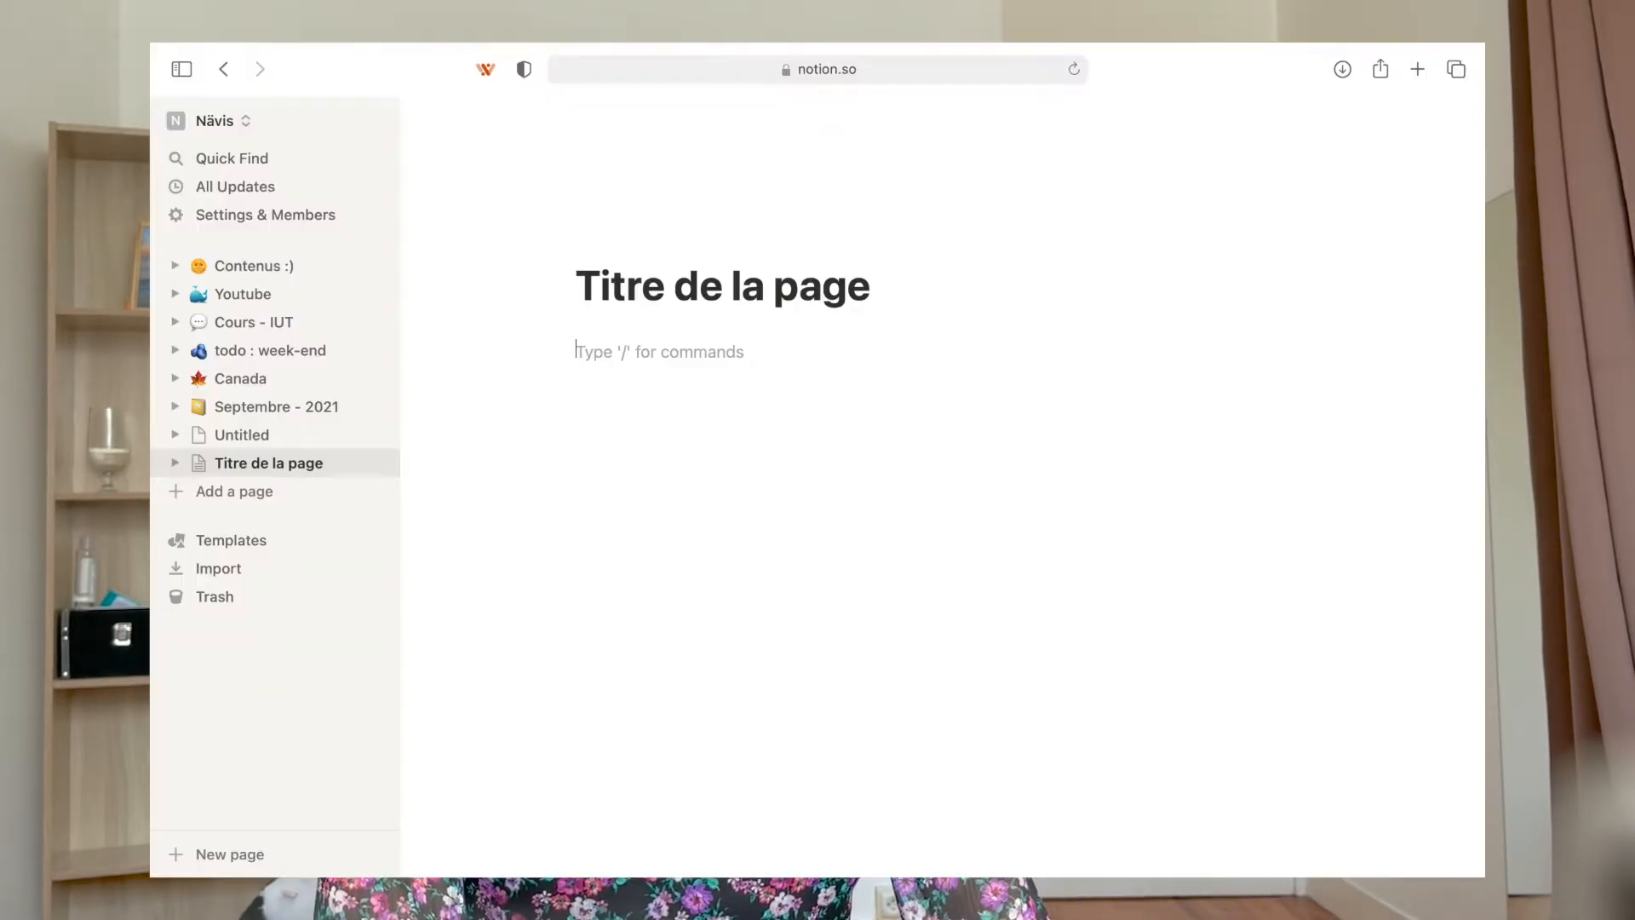
{"action": "type", "text": "/"}
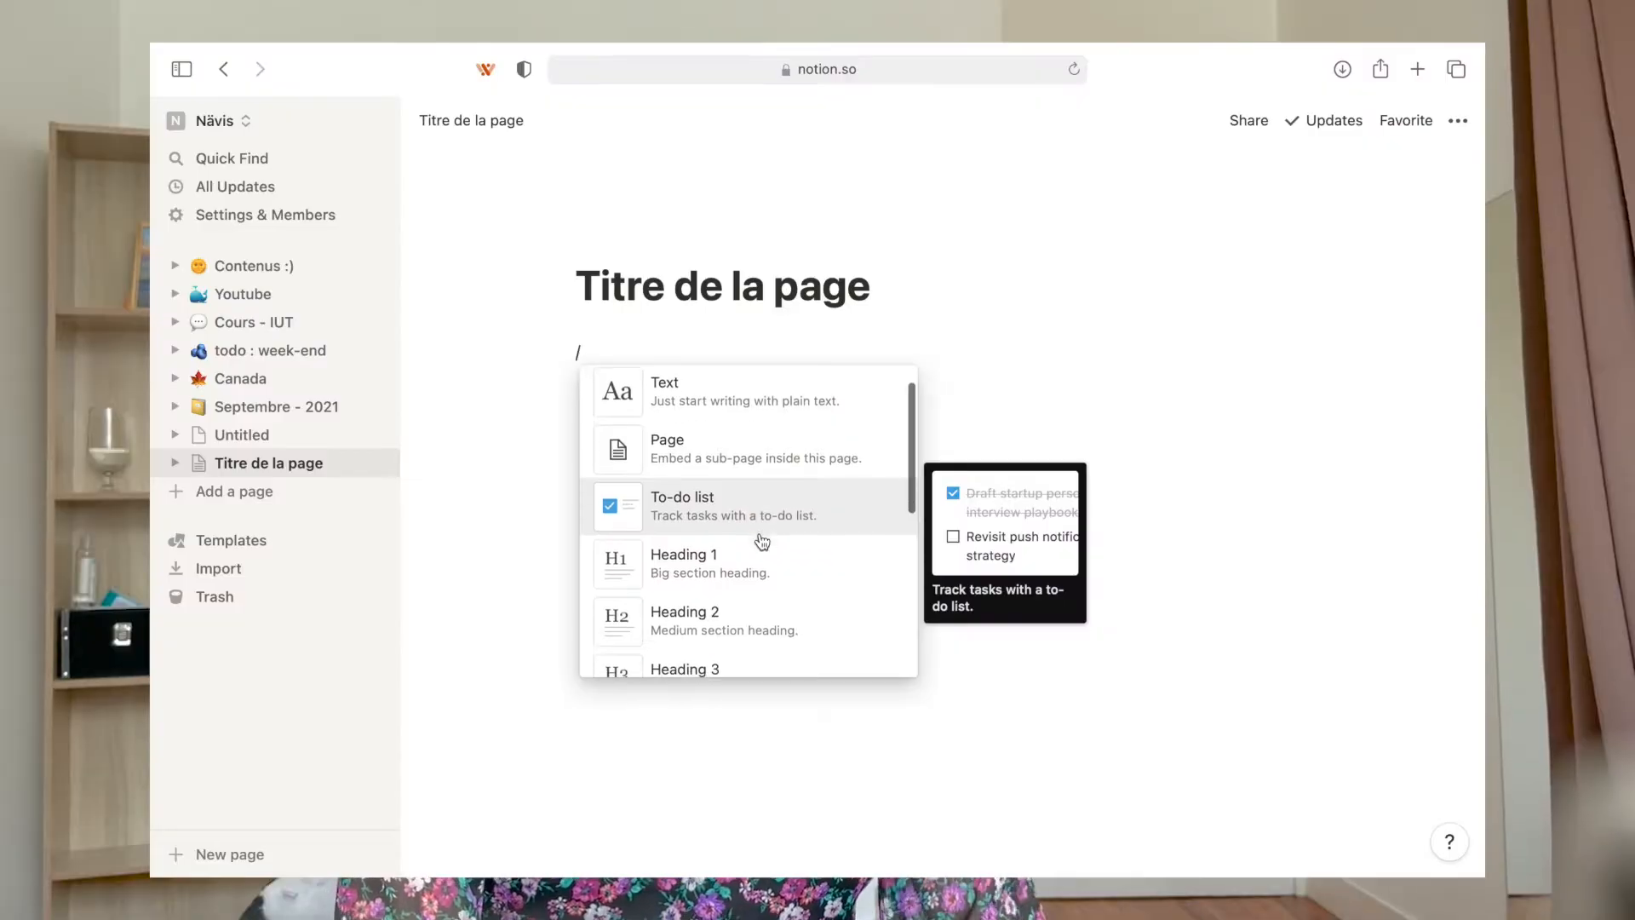
{"action": "scroll", "coordinate": [762, 542], "scroll_direction": "down", "scroll_amount": 2}
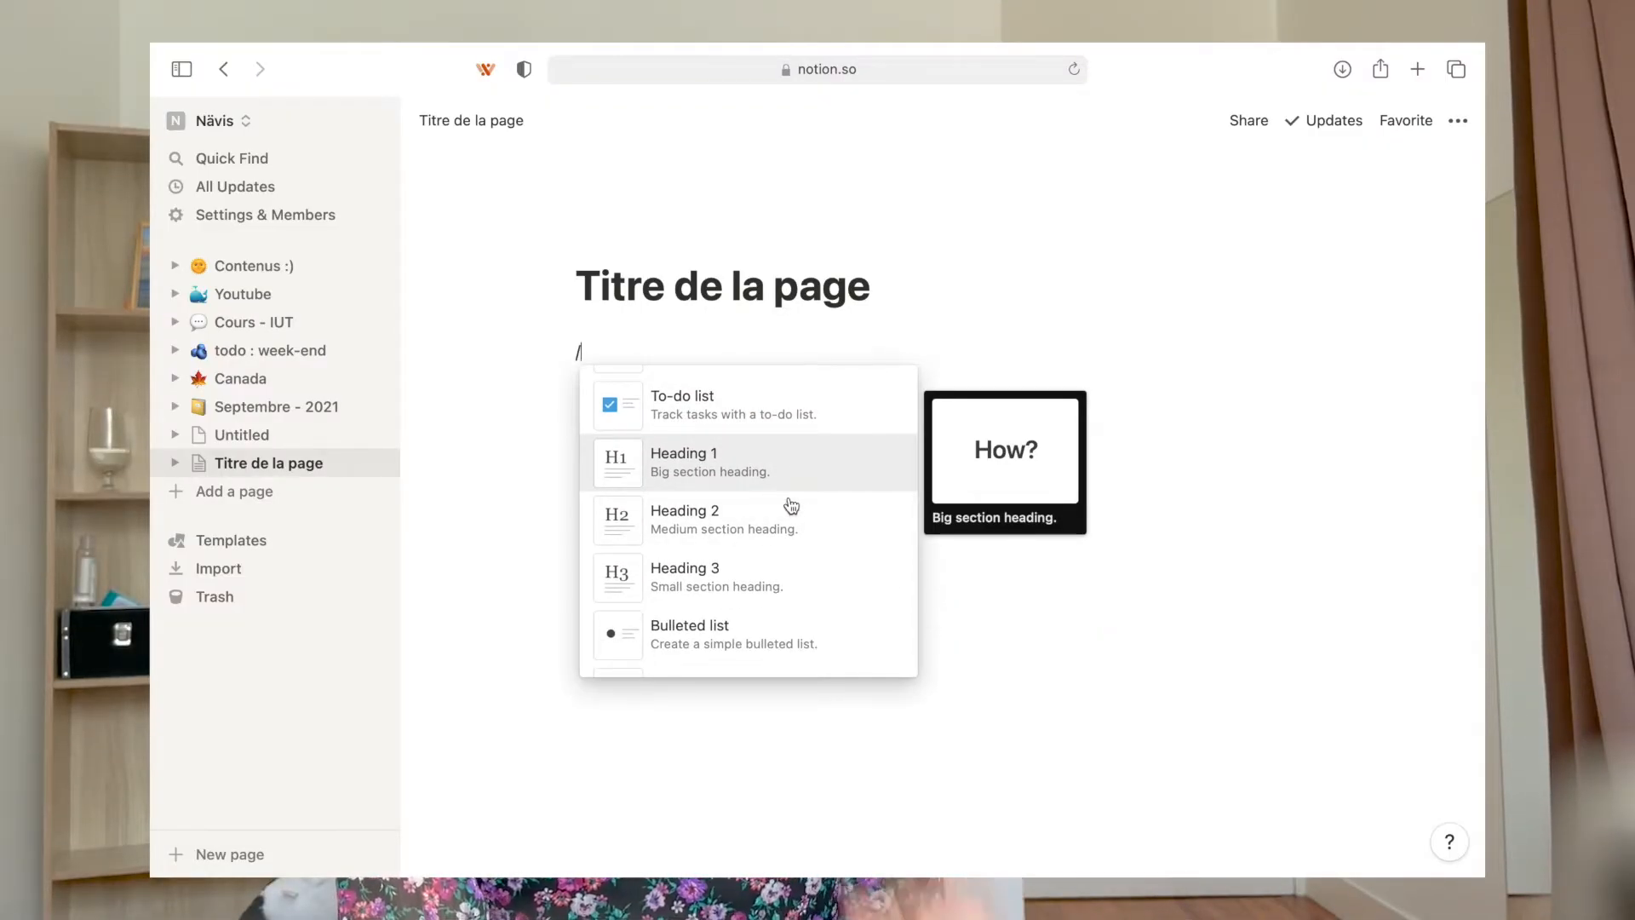
{"action": "scroll", "coordinate": [750, 588], "scroll_direction": "down", "scroll_amount": 2}
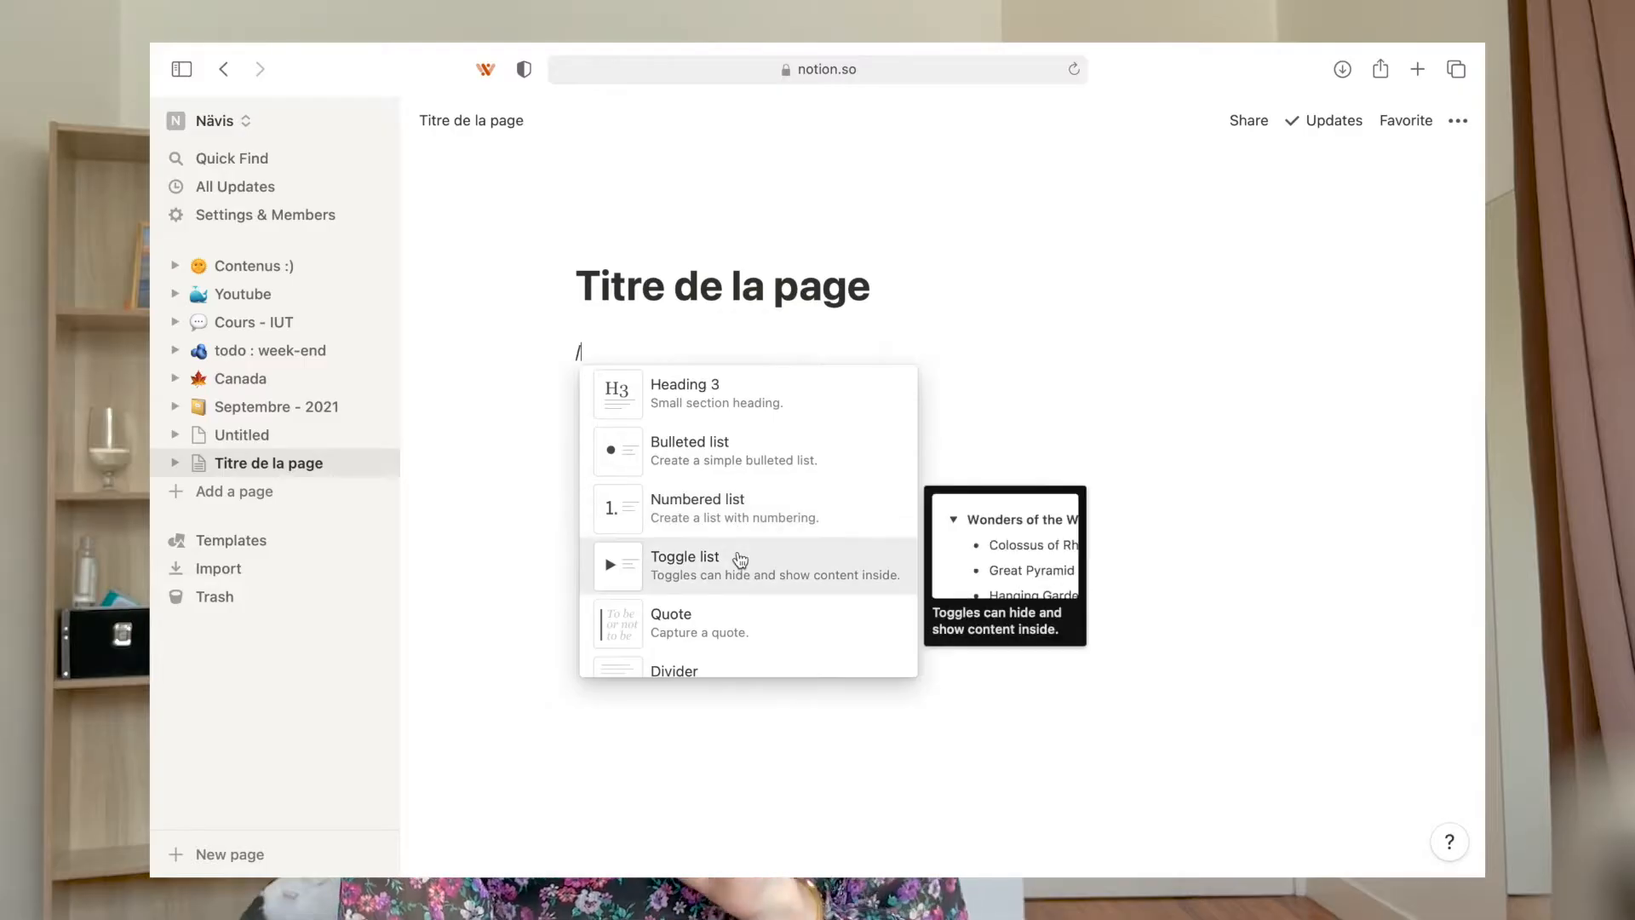
{"action": "scroll", "coordinate": [740, 560], "scroll_direction": "down", "scroll_amount": 1}
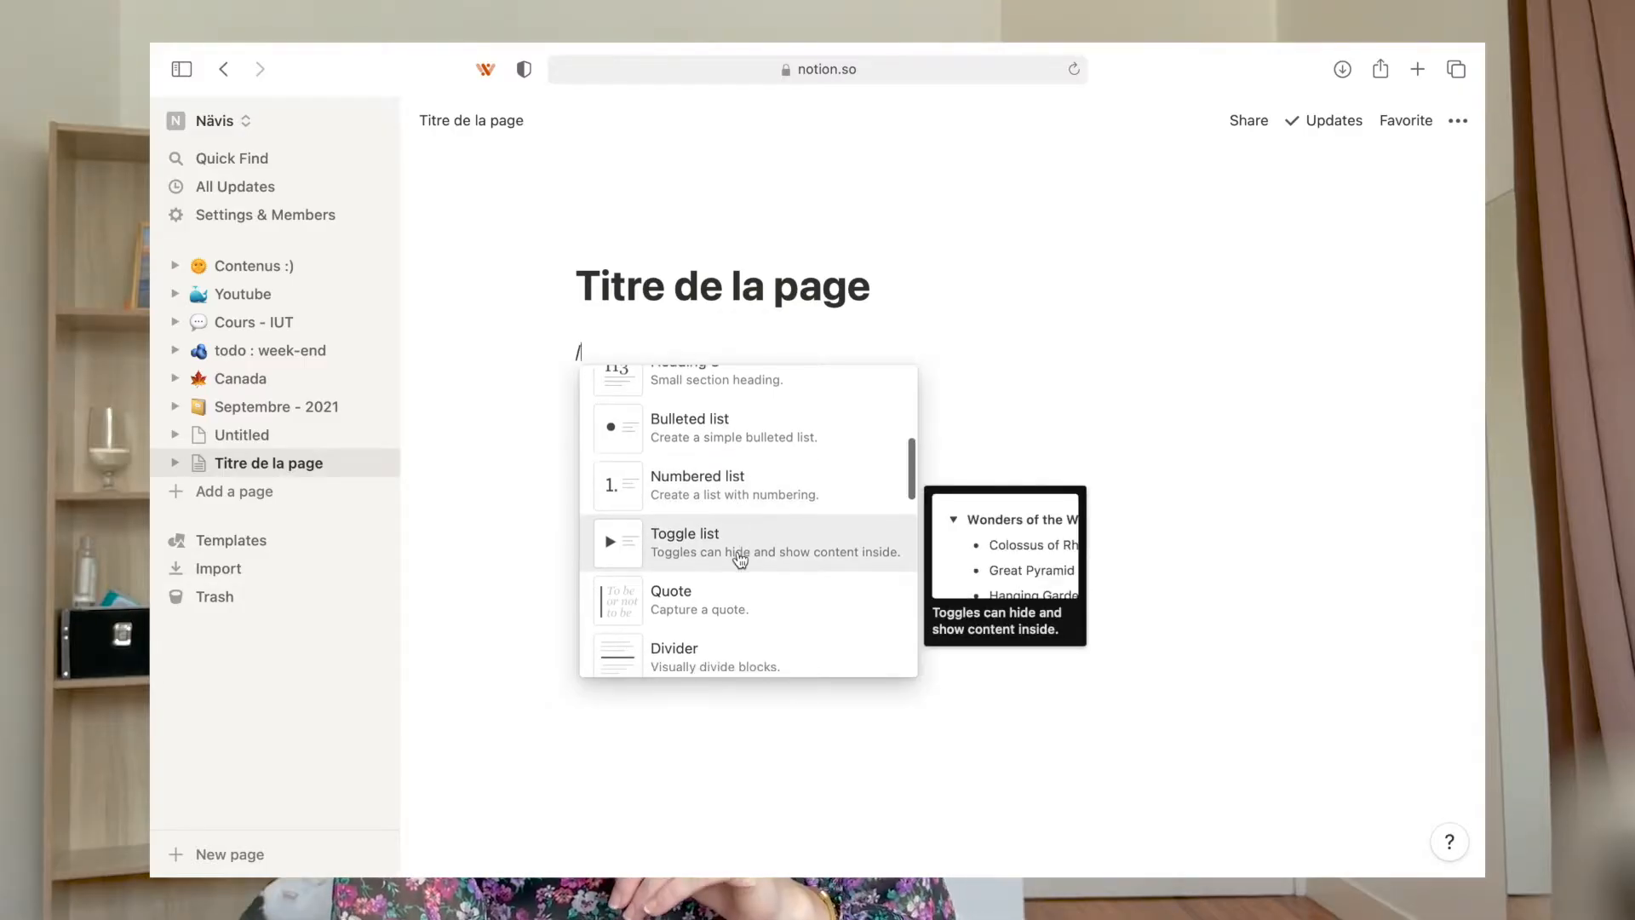
{"action": "left_click", "coordinate": [740, 560]}
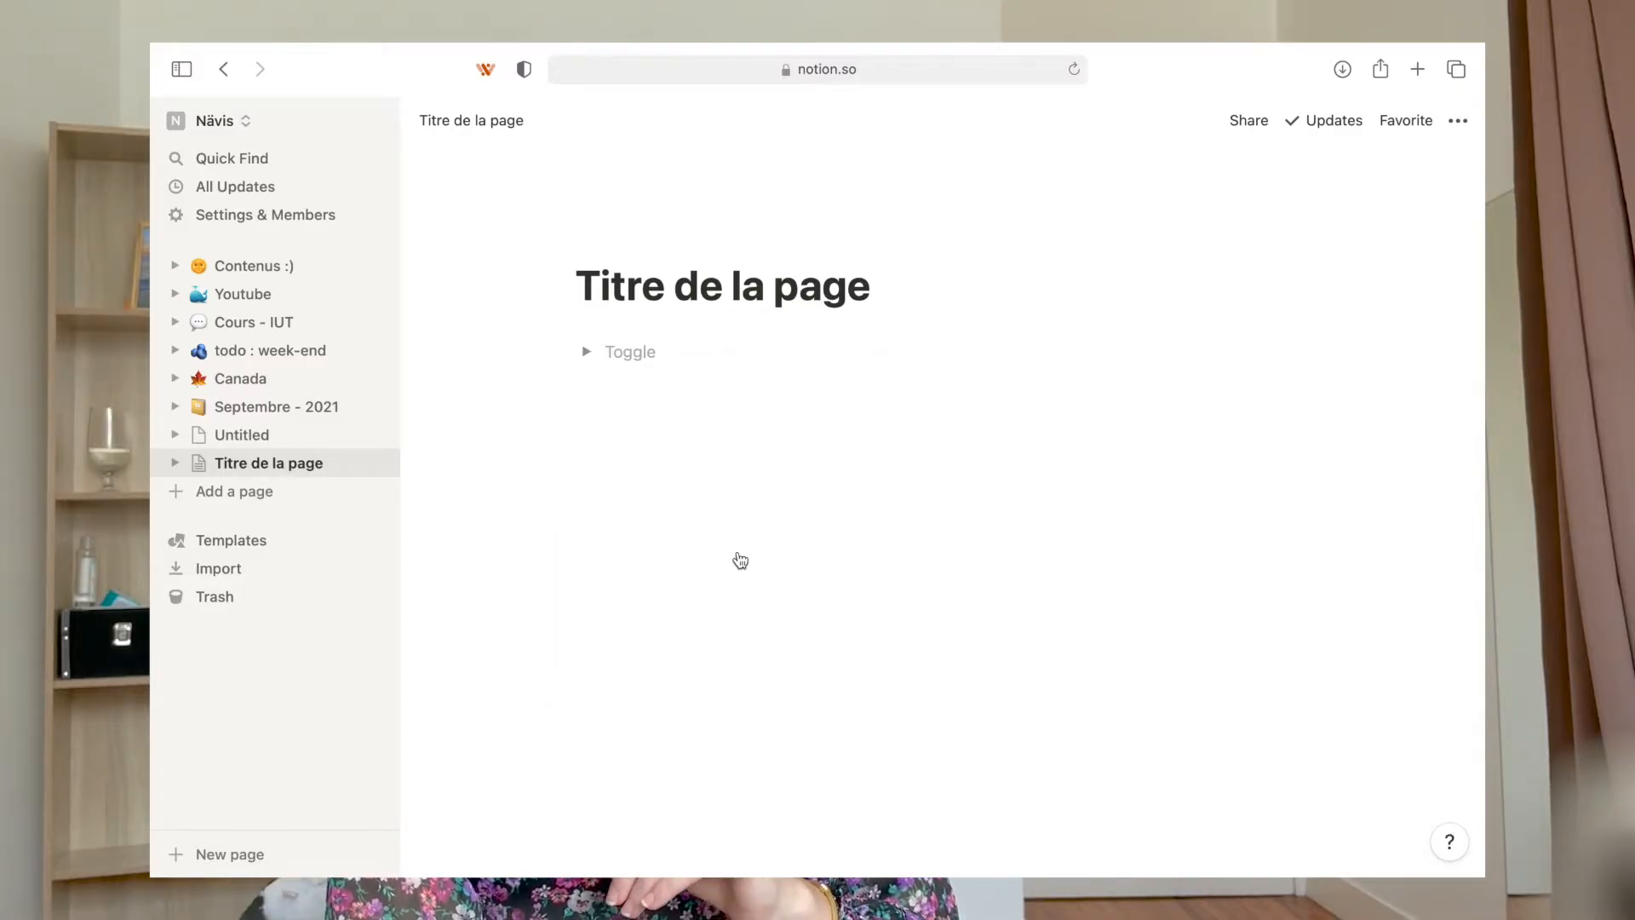
{"action": "type", "text": "Liste de courses"}
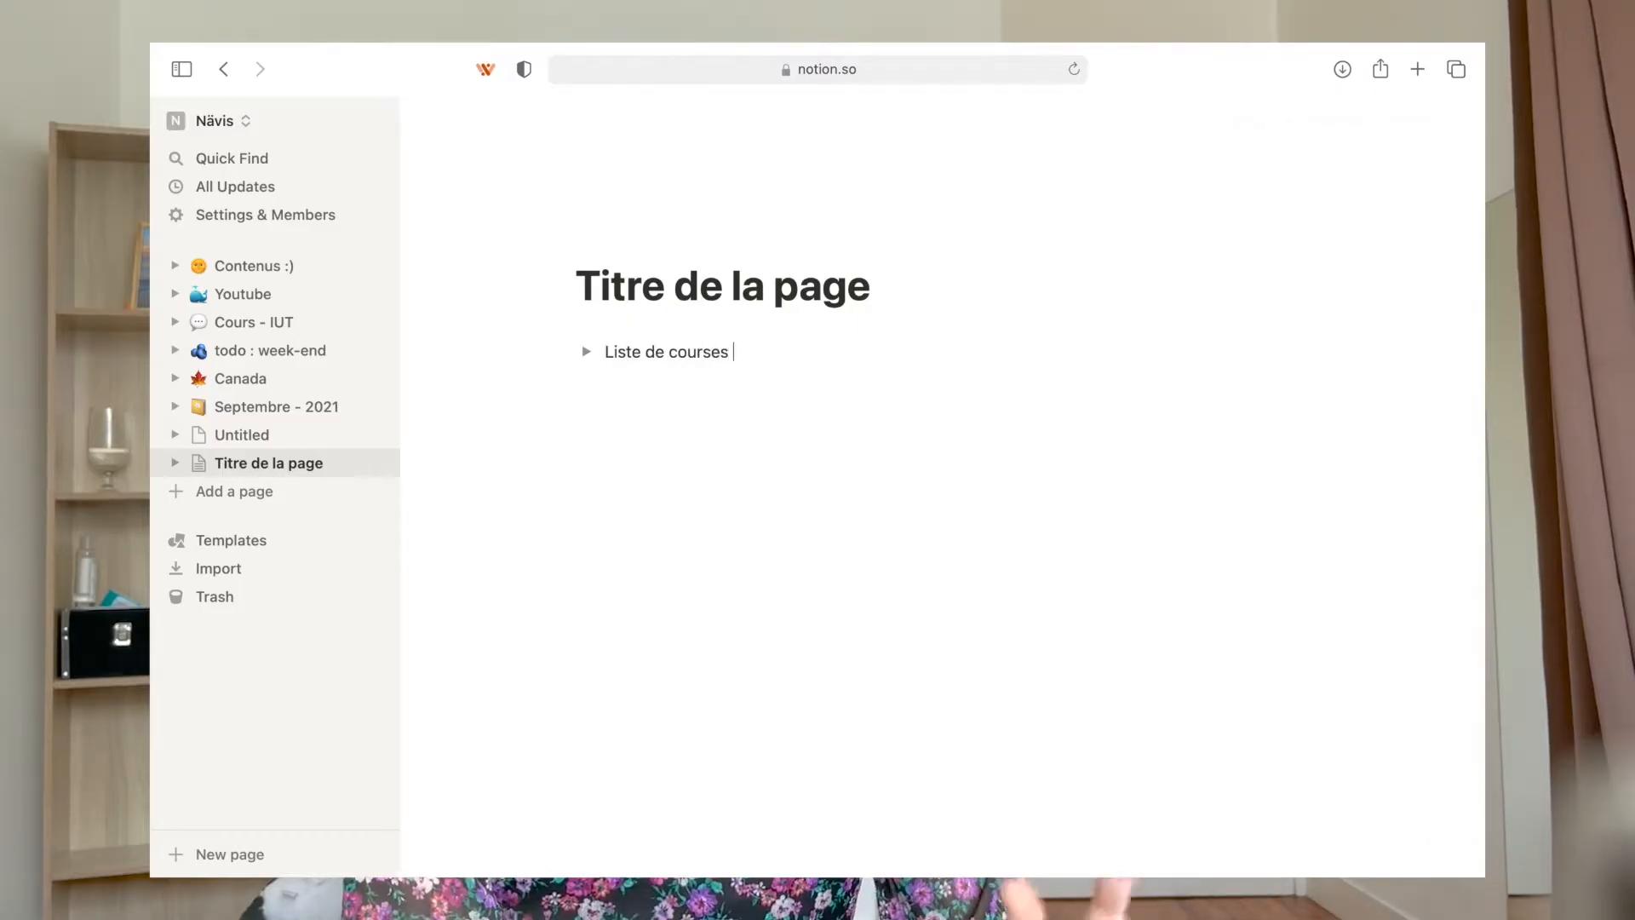
Expand the "Liste de courses" toggle and insert a to-do list block inside it
{"action": "left_click", "coordinate": [588, 353]}
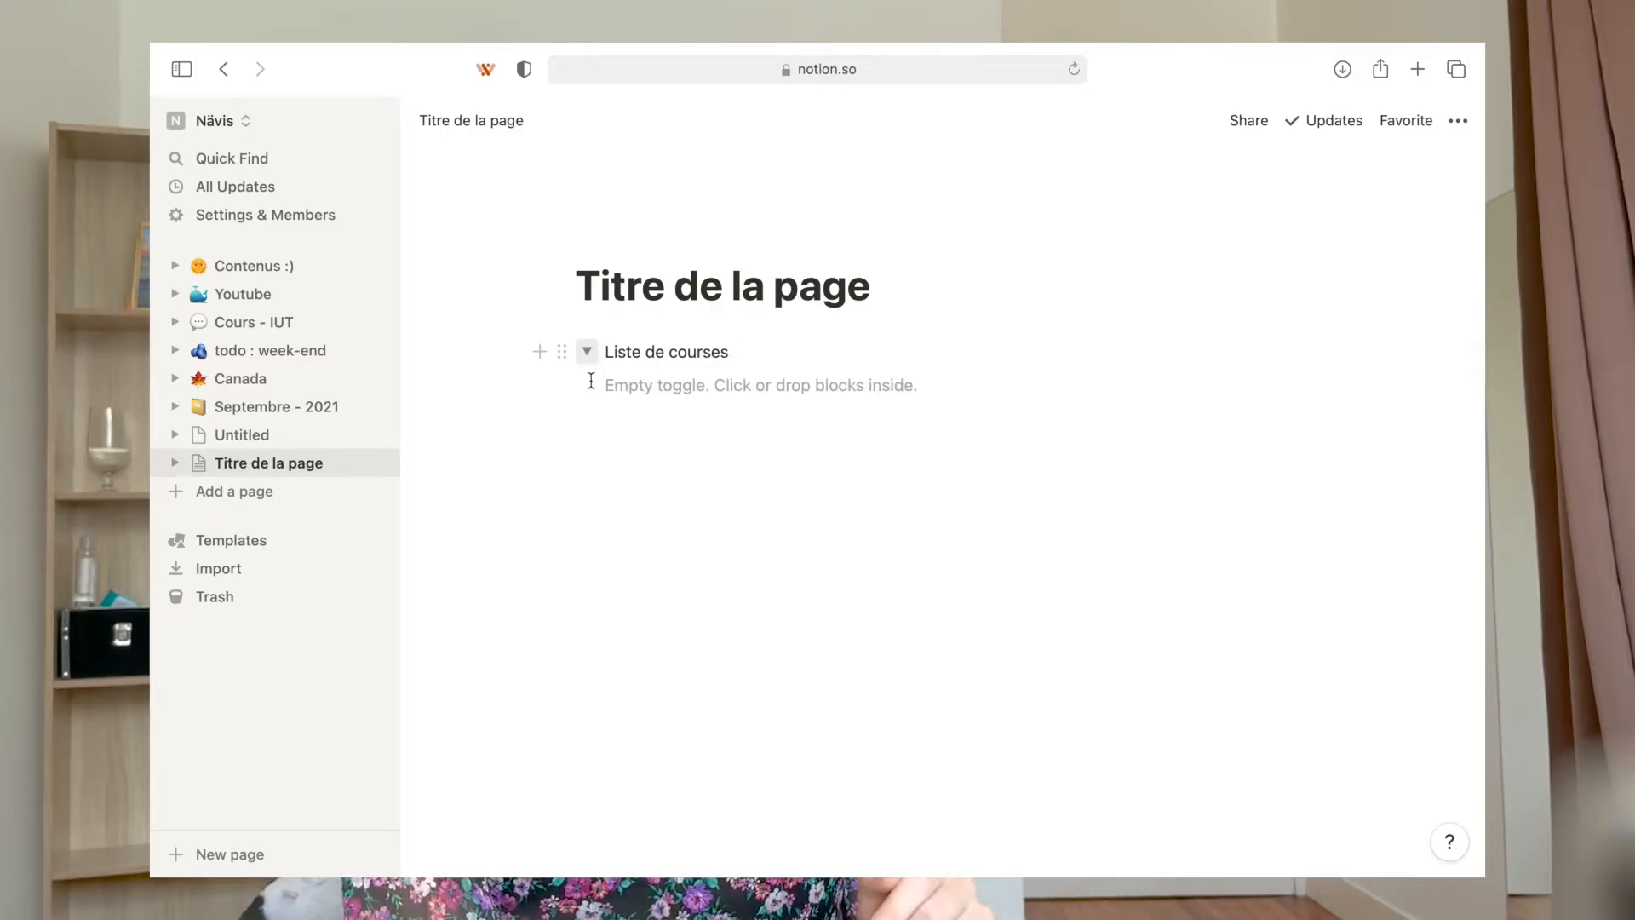
{"action": "left_click", "coordinate": [622, 388]}
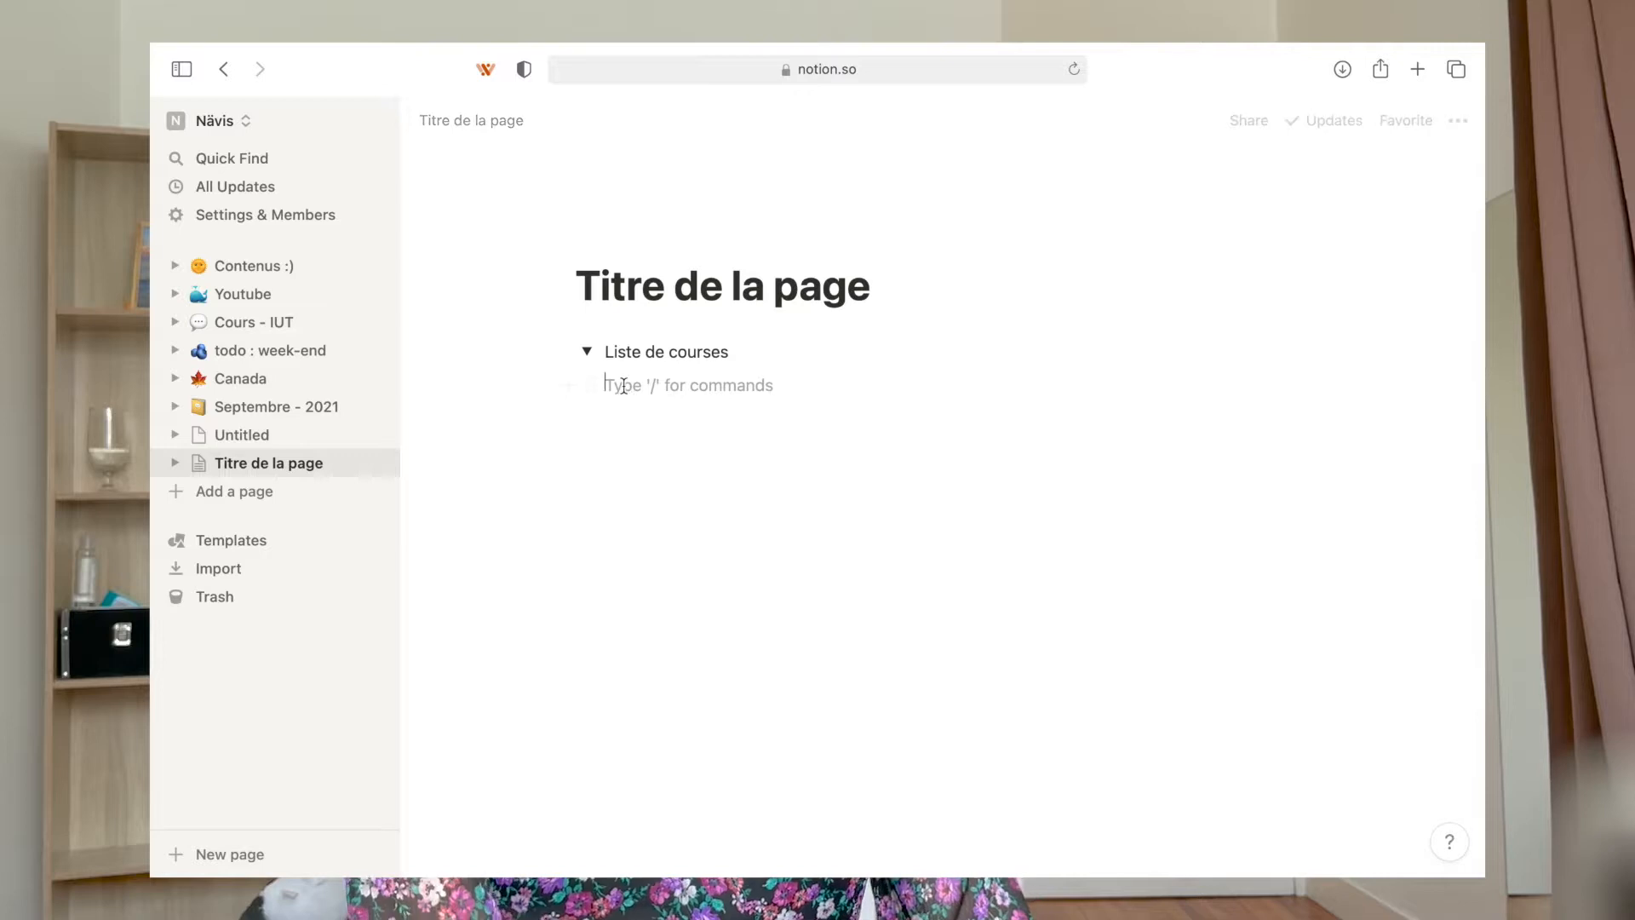
{"action": "type", "text": "/to"}
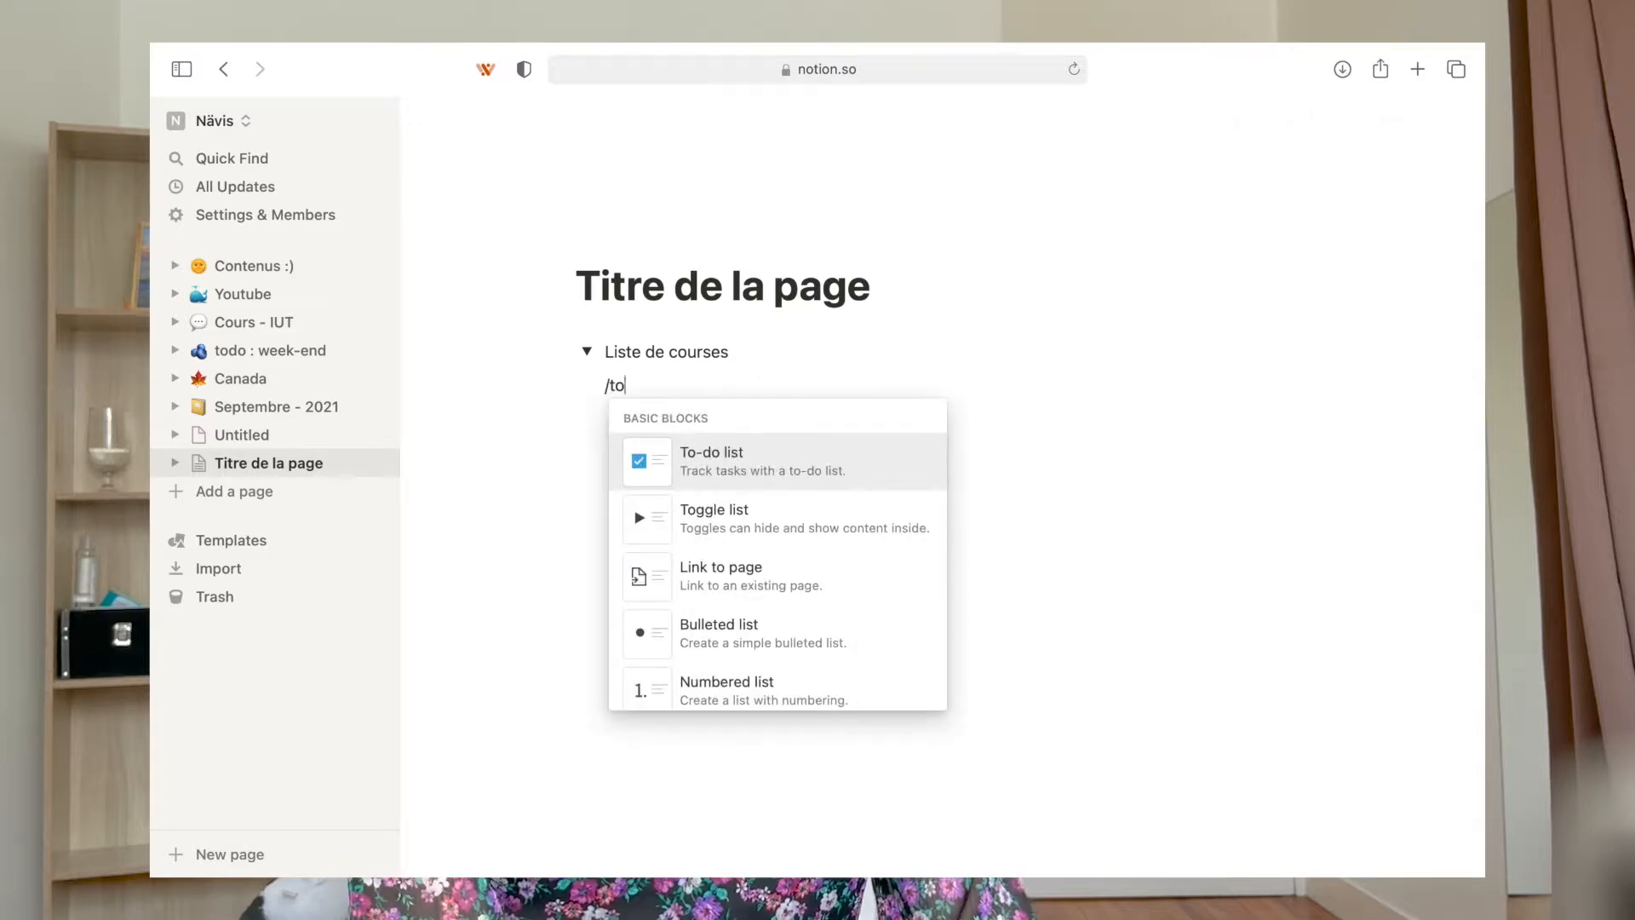
{"action": "key", "text": "Return"}
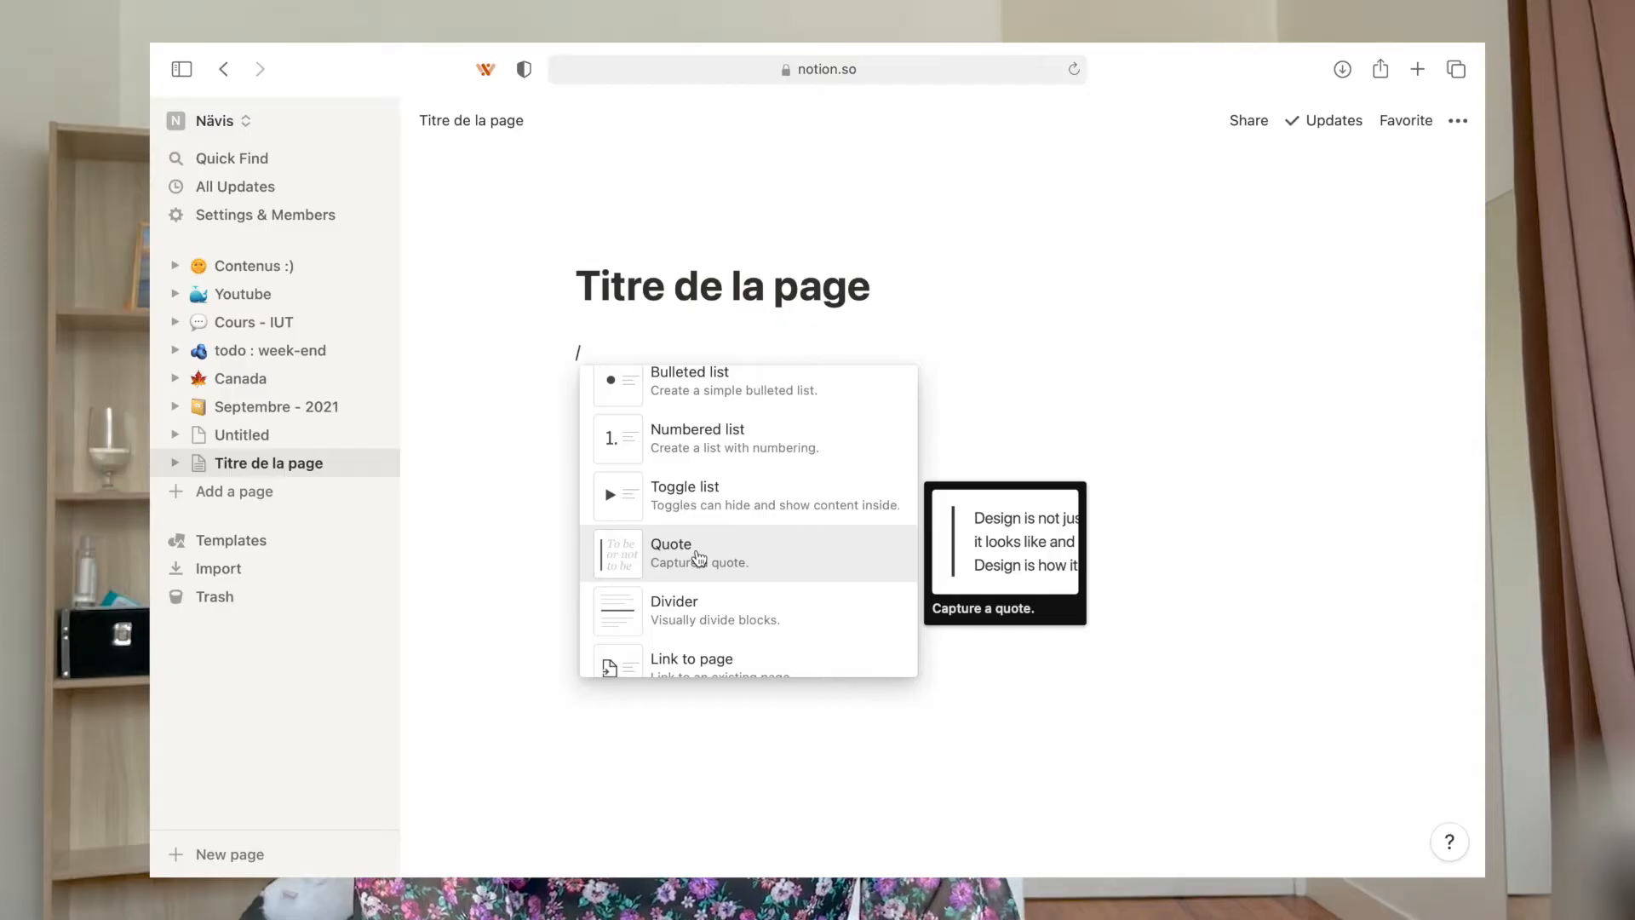
{"action": "scroll", "coordinate": [698, 557], "scroll_direction": "down", "scroll_amount": 2}
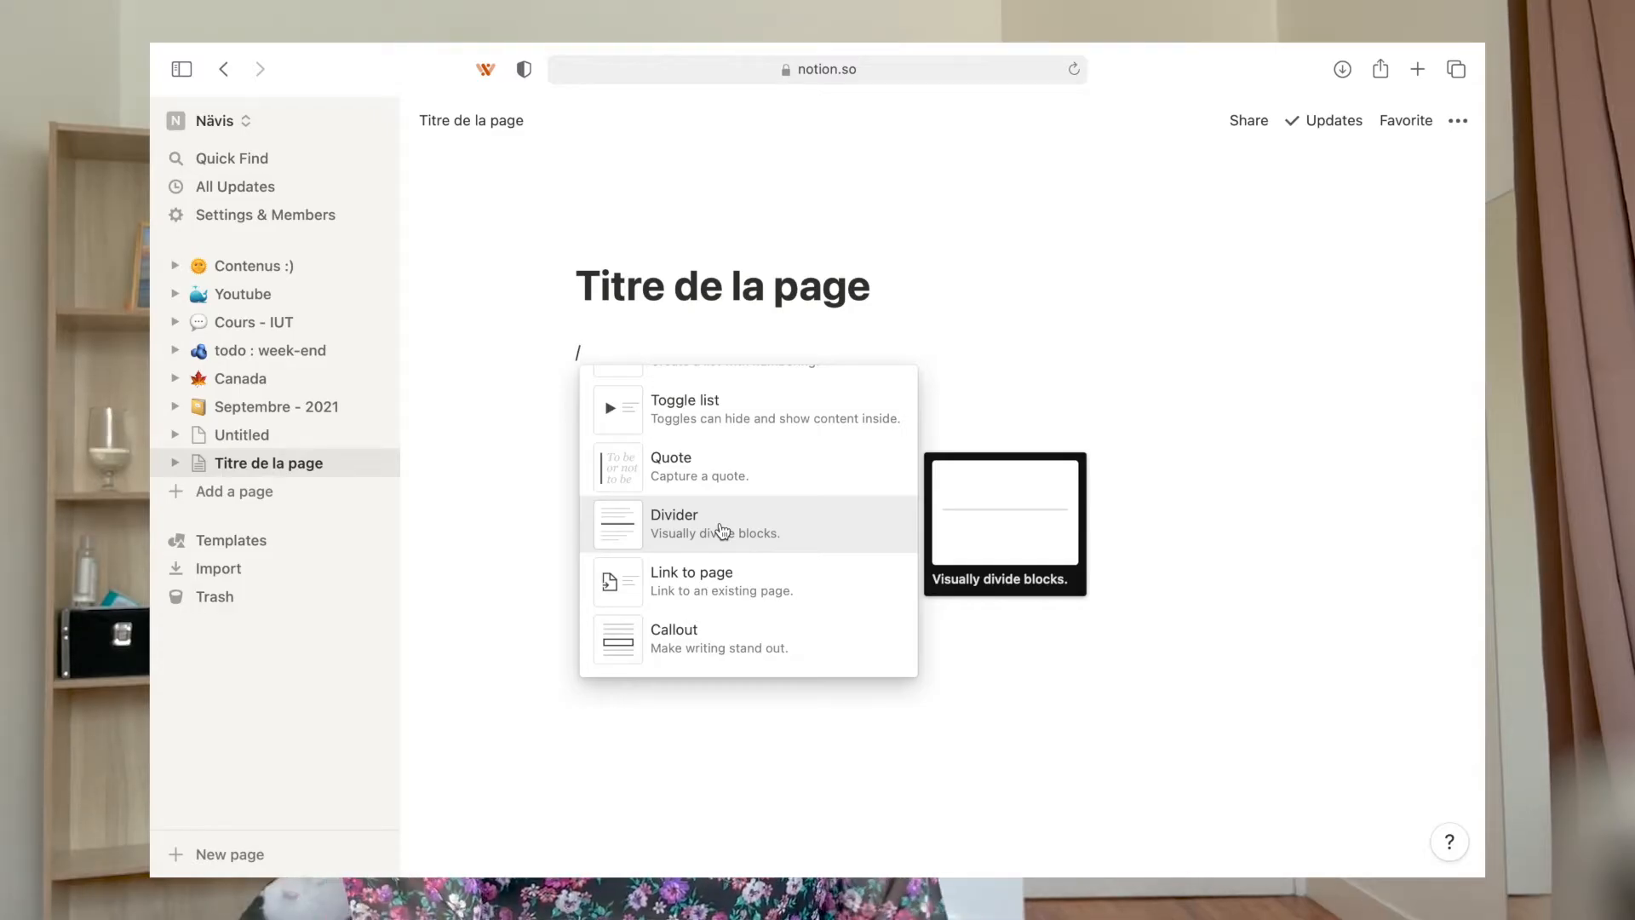
{"action": "scroll", "coordinate": [722, 531], "scroll_direction": "down", "scroll_amount": 2}
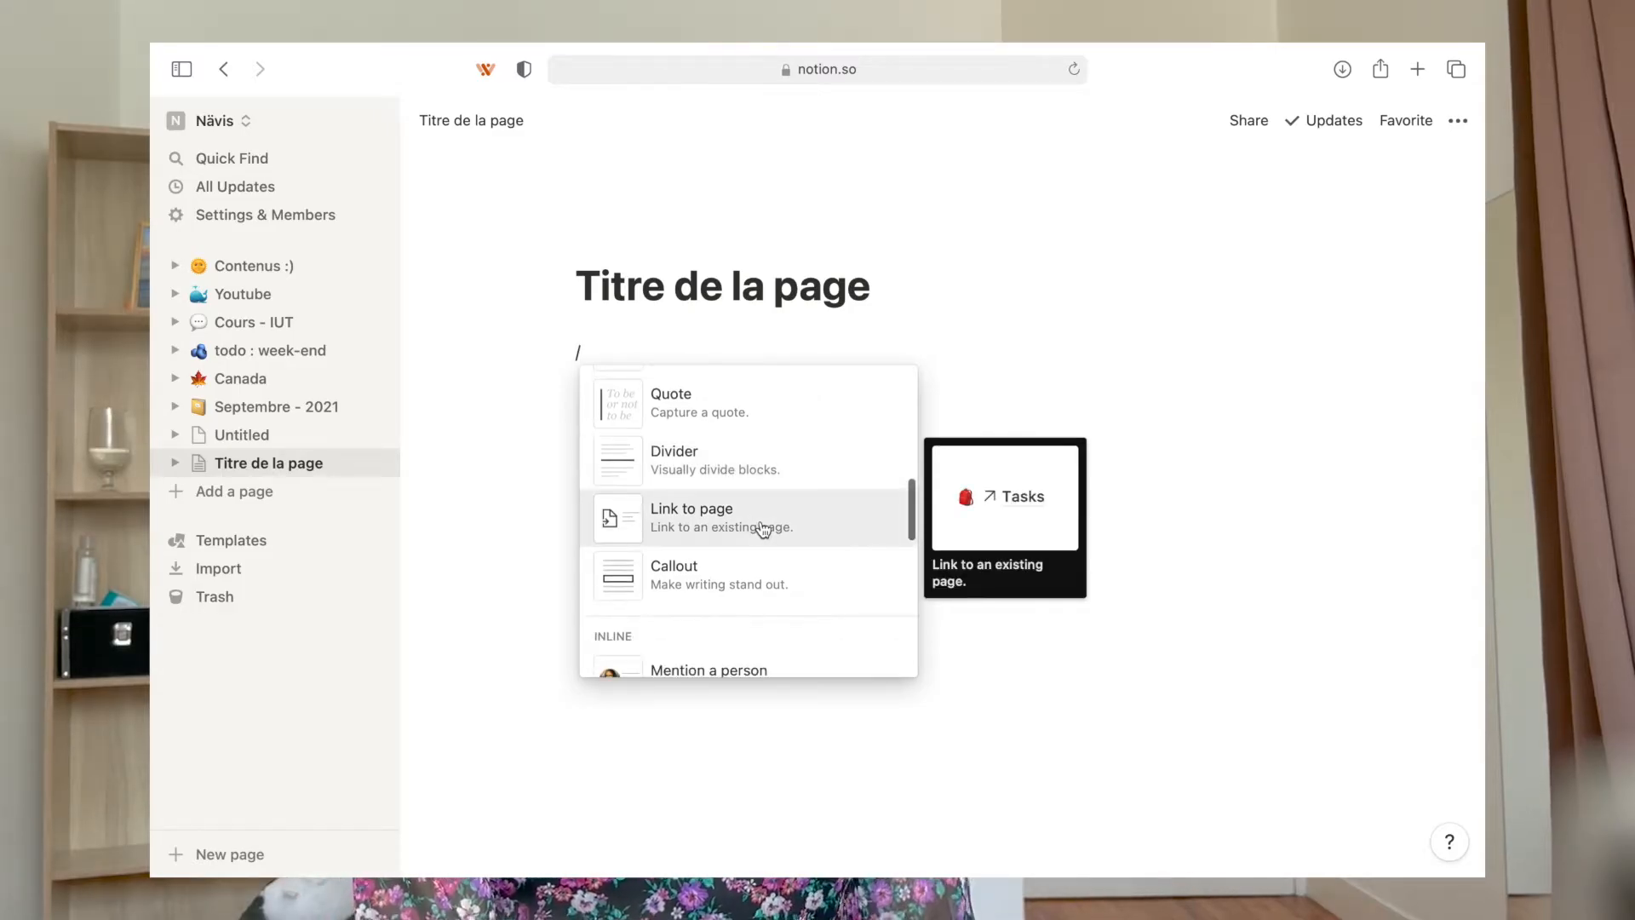
{"action": "scroll", "coordinate": [763, 533], "scroll_direction": "down", "scroll_amount": 1}
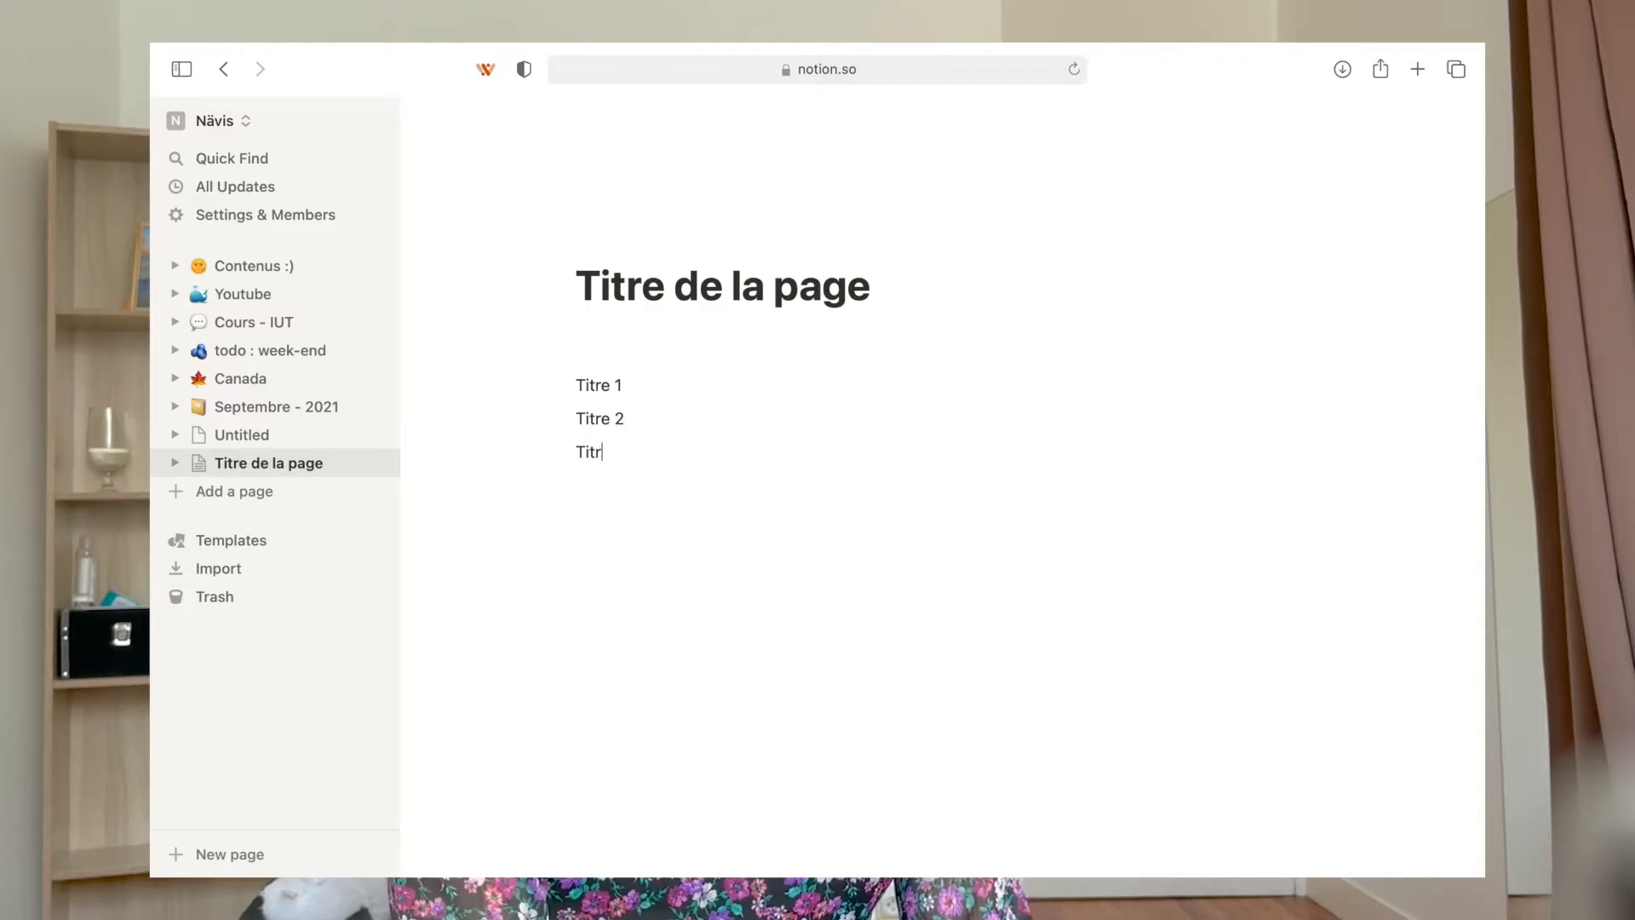
Complete the third line as "Titre 3" and turn the Titre 1, Titre 2 and Titre 3 lines into Heading 1, Heading 2 and Heading 3
{"action": "key", "text": "Return"}
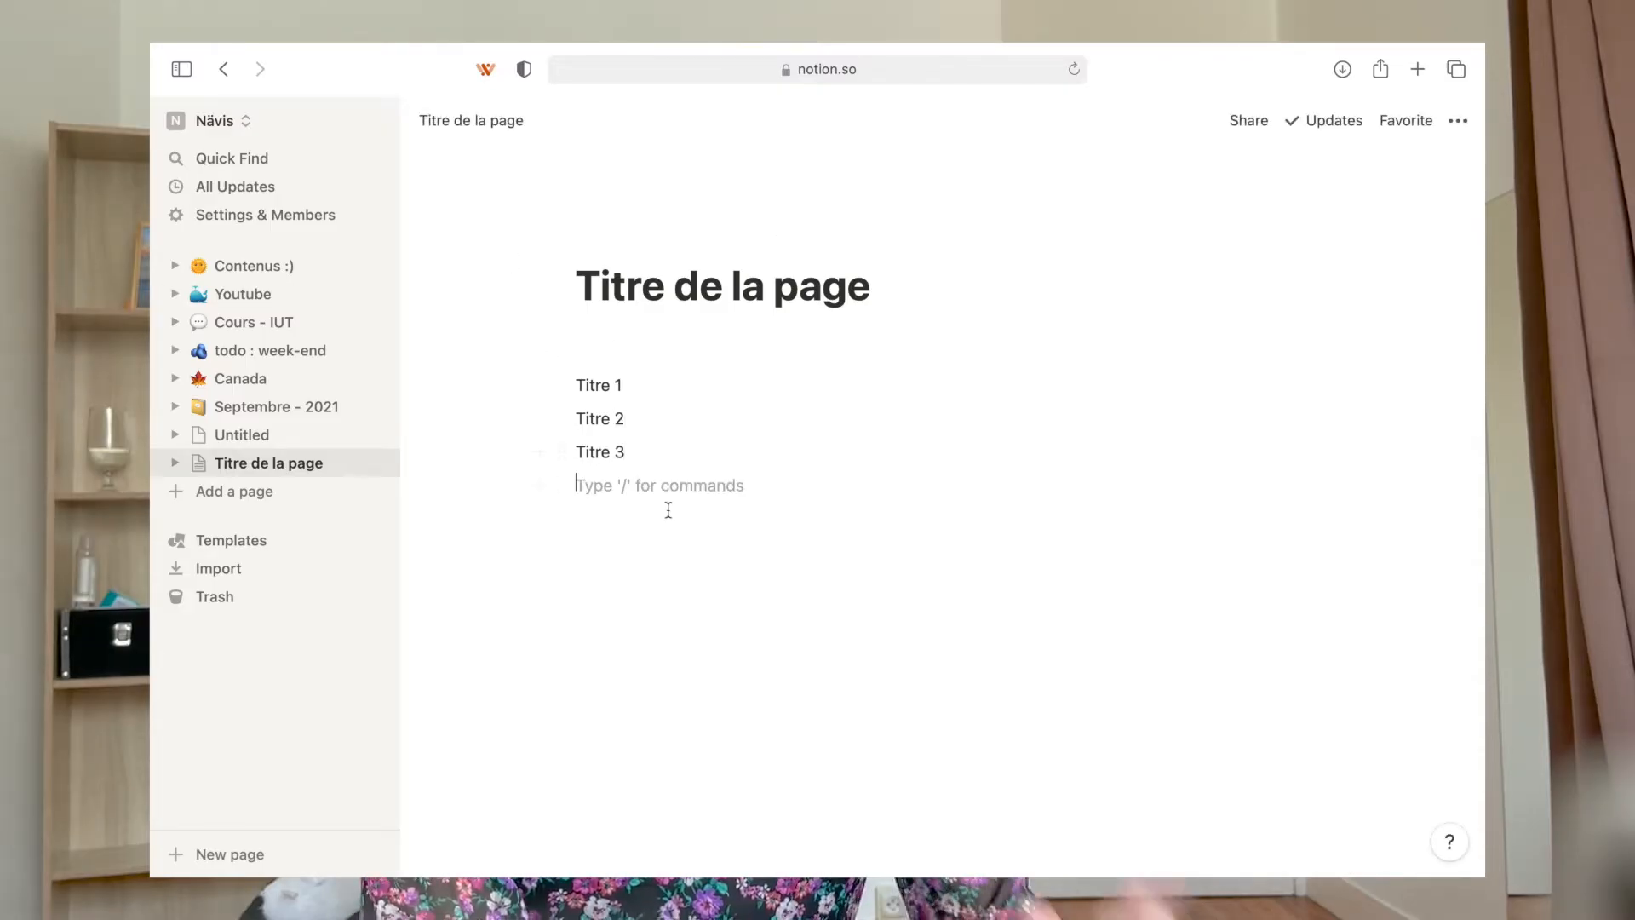
{"action": "triple_click", "coordinate": [591, 389]}
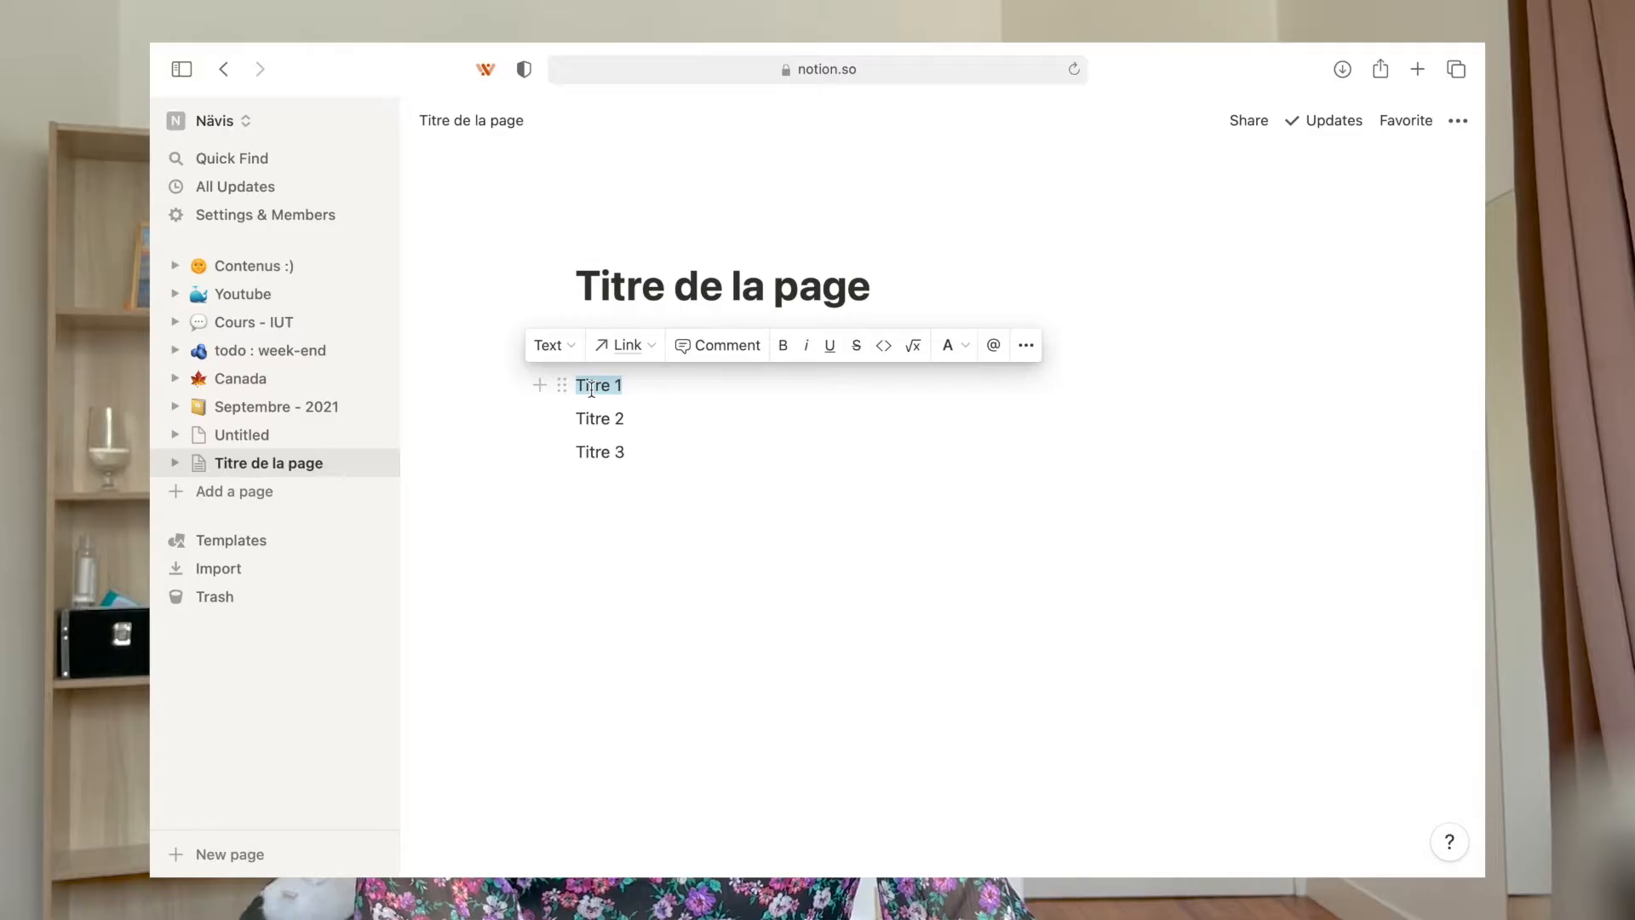
{"action": "left_click", "coordinate": [548, 345]}
{"action": "left_click", "coordinate": [545, 442]}
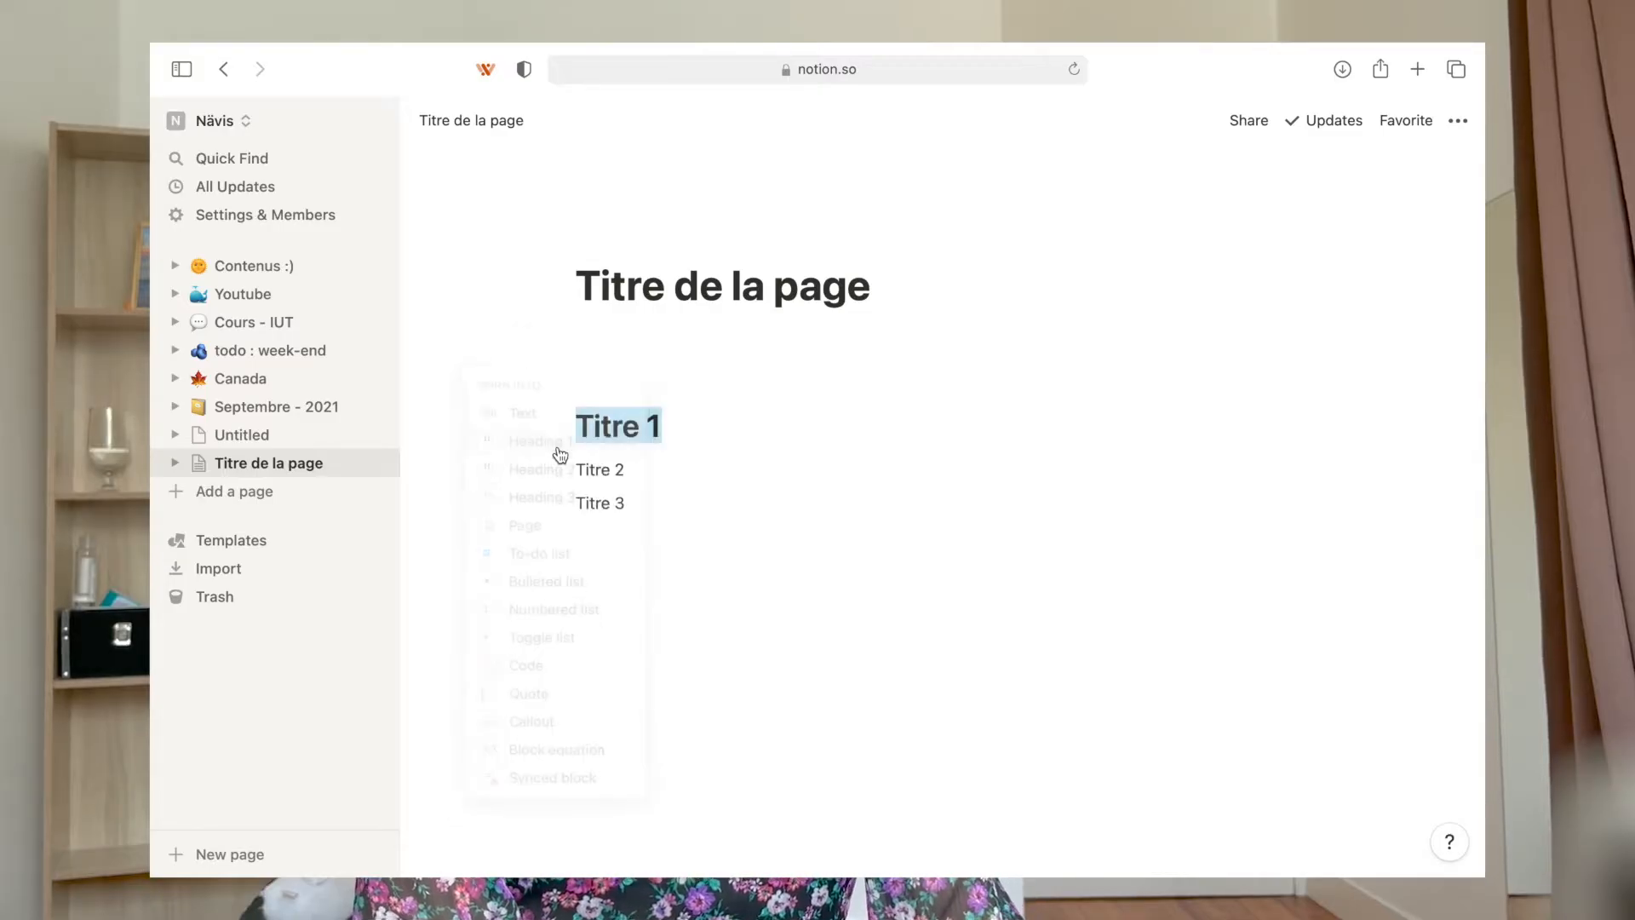
{"action": "triple_click", "coordinate": [594, 462]}
{"action": "left_click", "coordinate": [555, 430]}
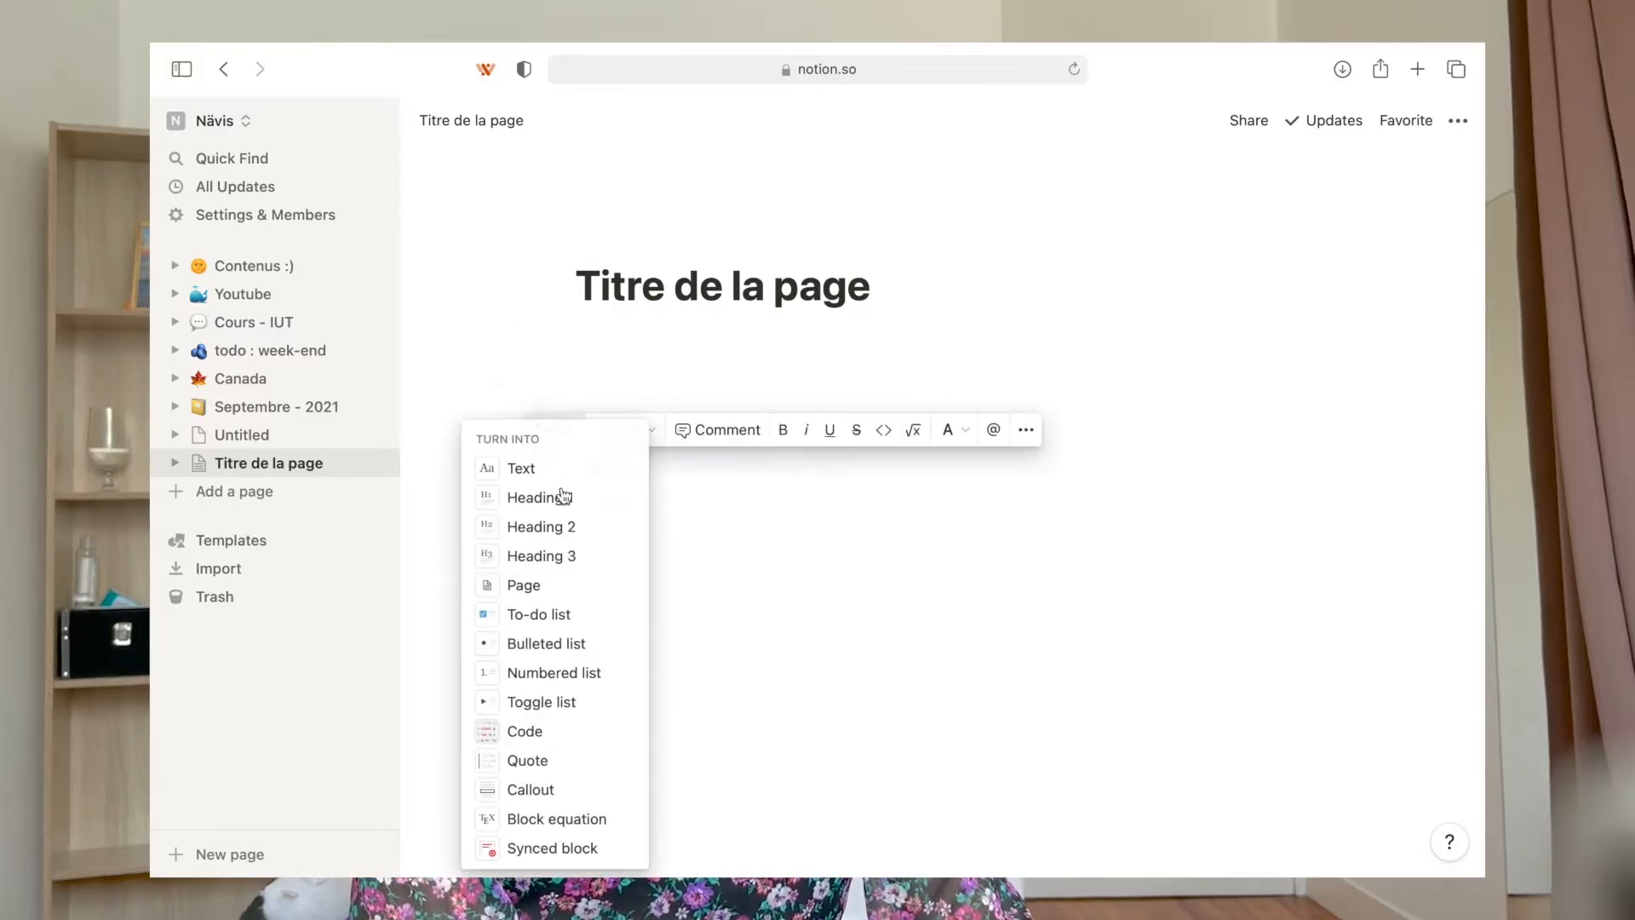
{"action": "left_click", "coordinate": [575, 541]}
{"action": "triple_click", "coordinate": [617, 534]}
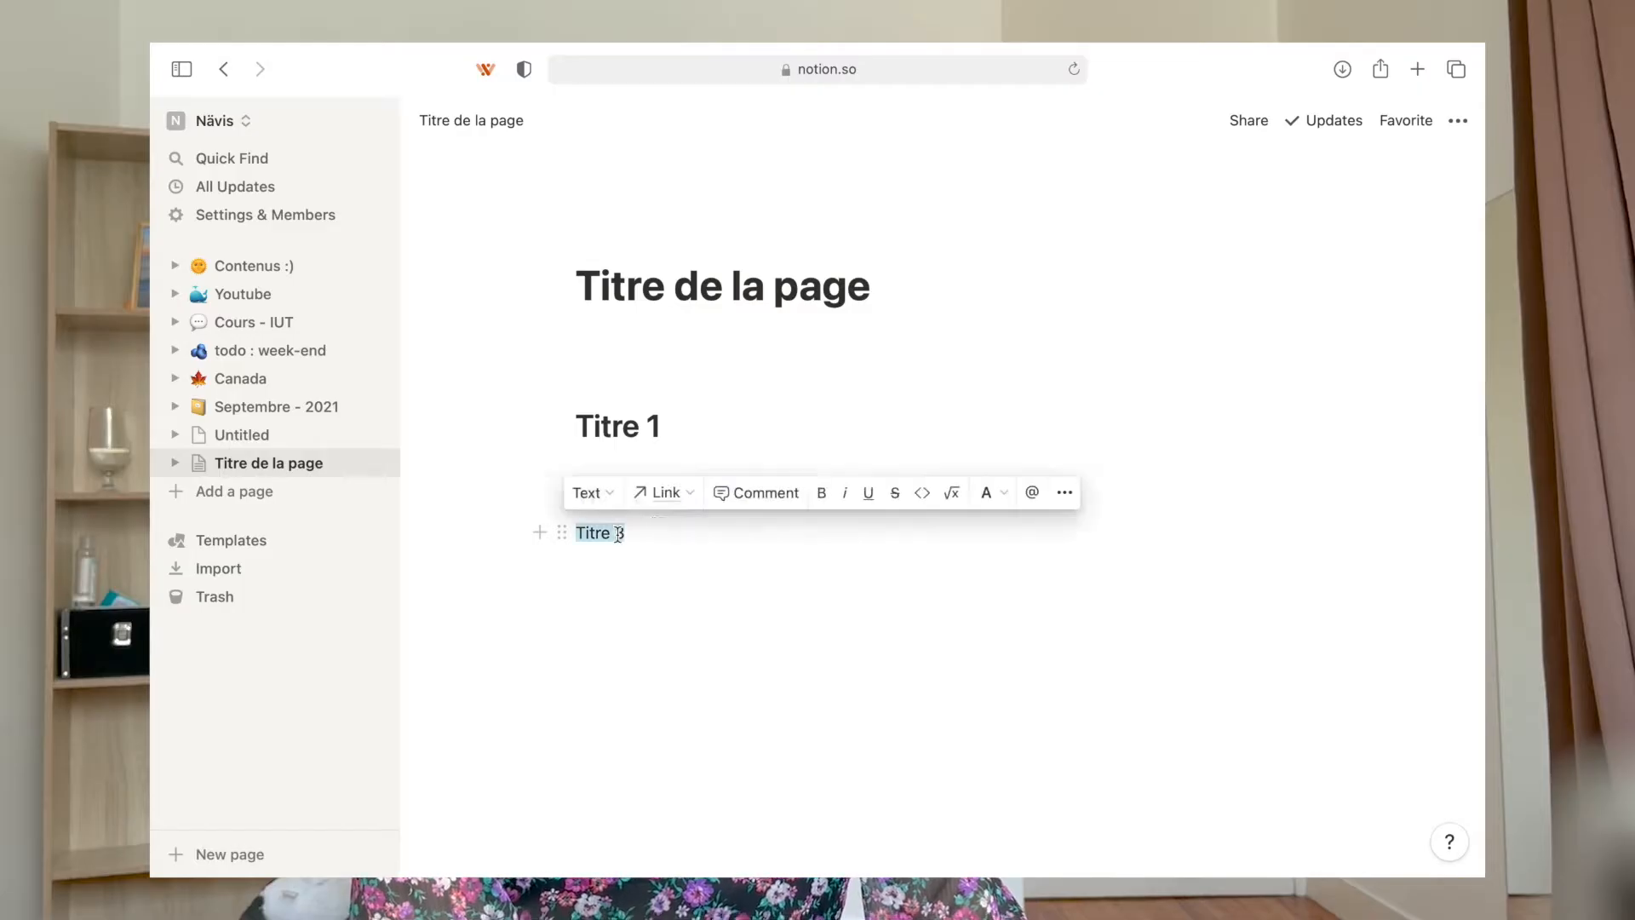
{"action": "left_click", "coordinate": [552, 492]}
{"action": "left_click", "coordinate": [587, 558]}
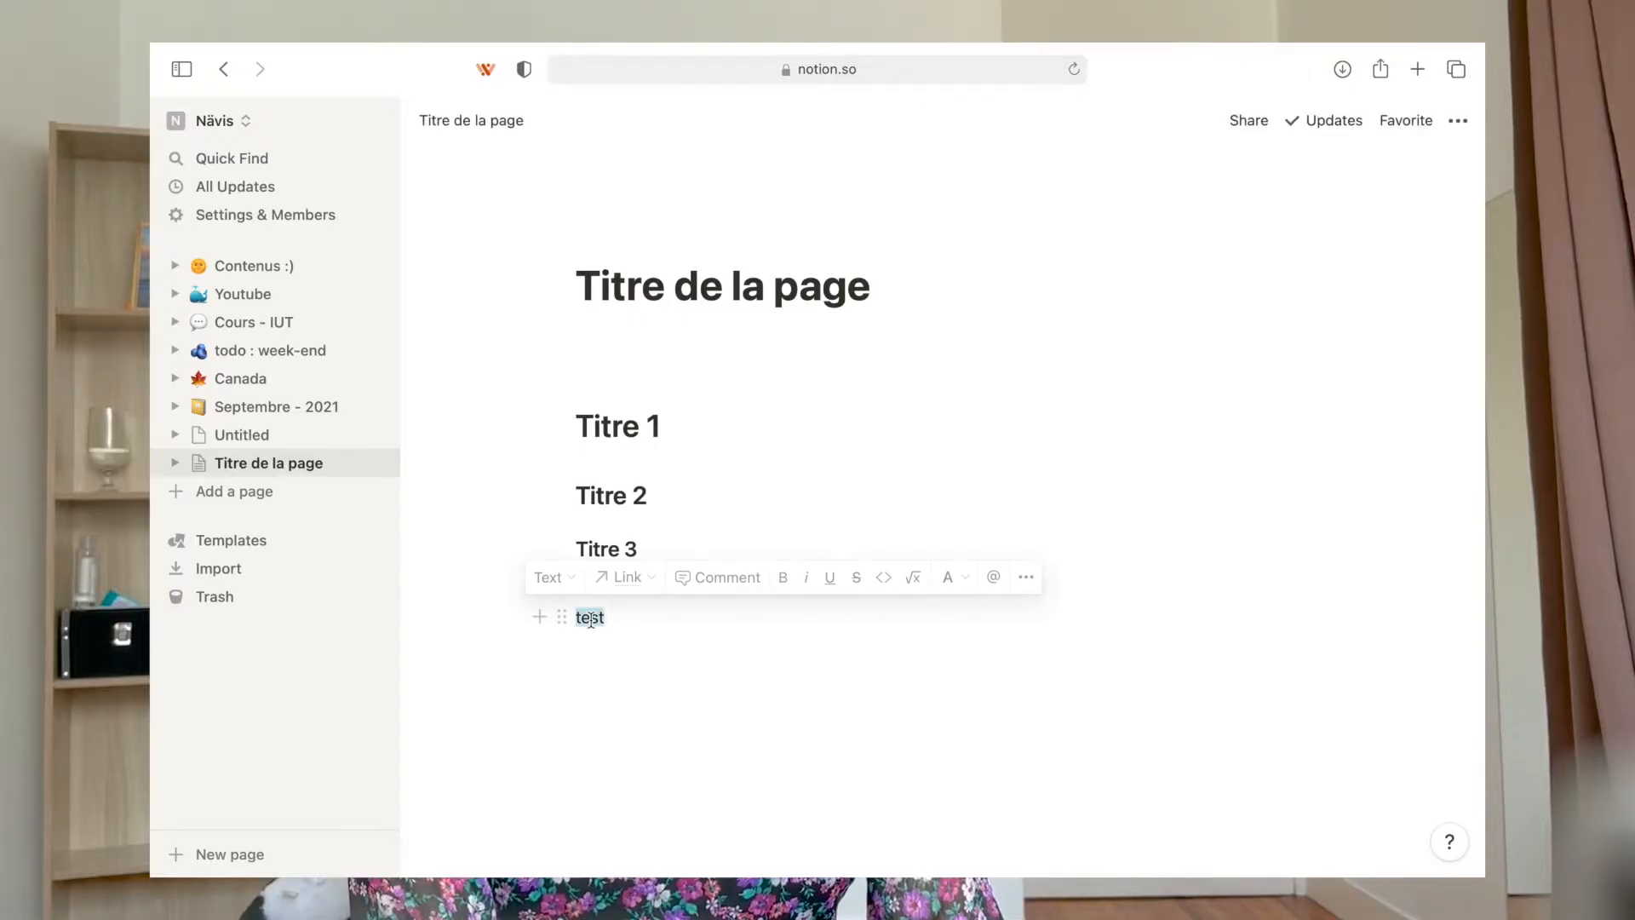
Format the word "test" below the headings as bold, italic, underlined and strikethrough, with orange text
{"action": "left_click", "coordinate": [784, 578]}
{"action": "left_click", "coordinate": [807, 579]}
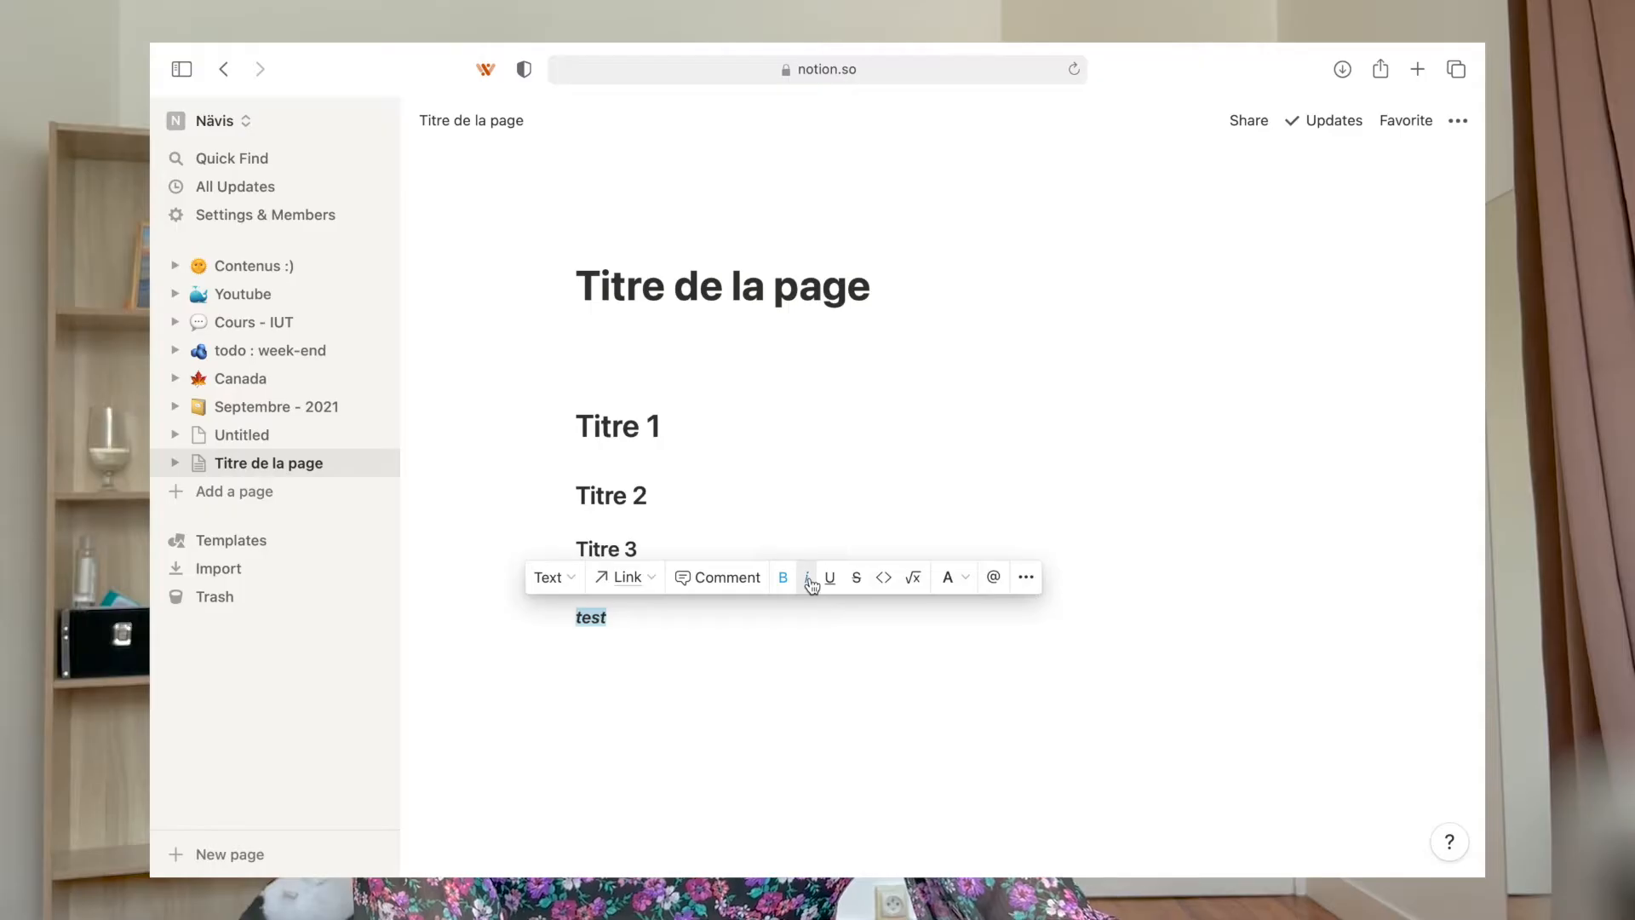
{"action": "left_click", "coordinate": [829, 582]}
{"action": "left_click", "coordinate": [857, 587]}
{"action": "left_click", "coordinate": [952, 578]}
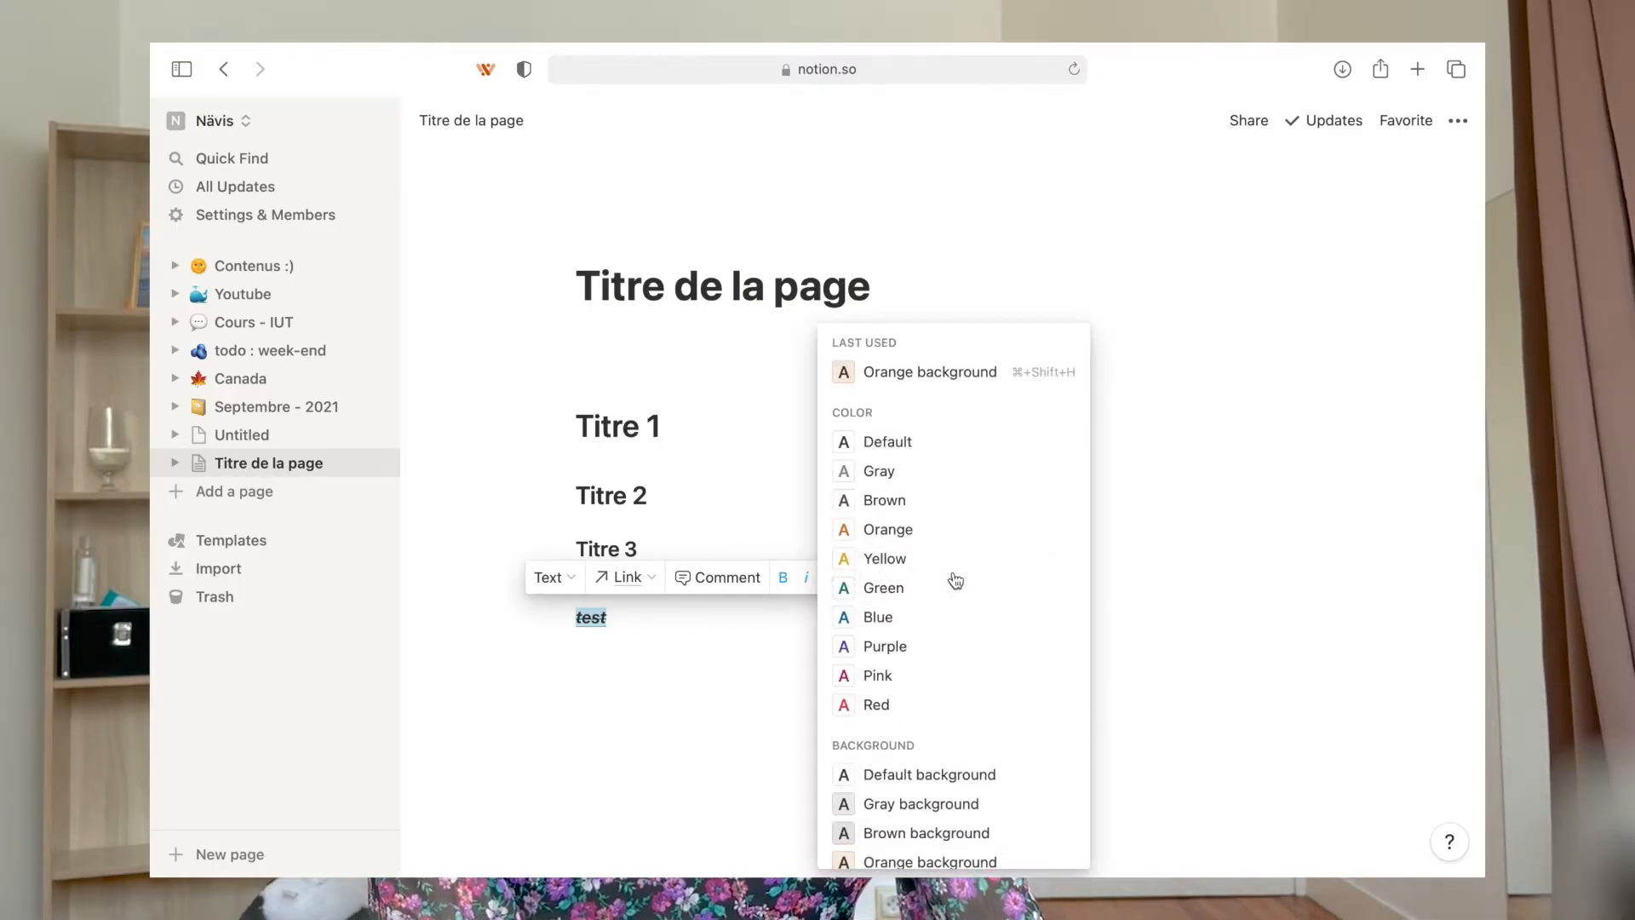
{"action": "left_click", "coordinate": [905, 536]}
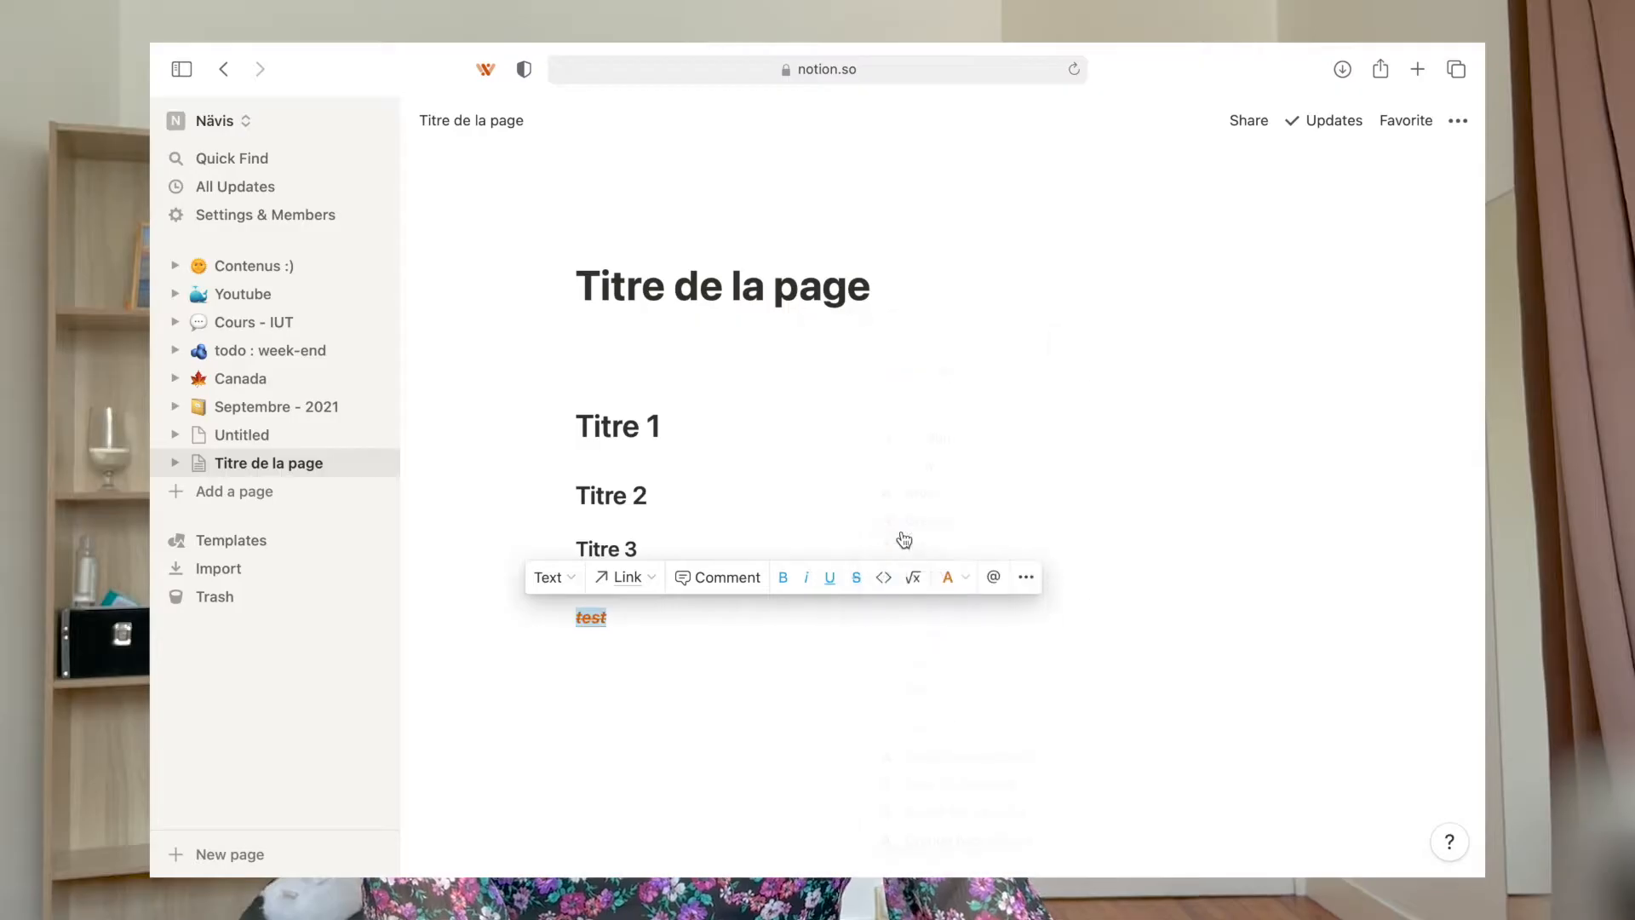
Add a second "test" line under the formatted one and open the text and background colour choices for it
{"action": "left_click", "coordinate": [771, 645]}
{"action": "type", "text": "test"}
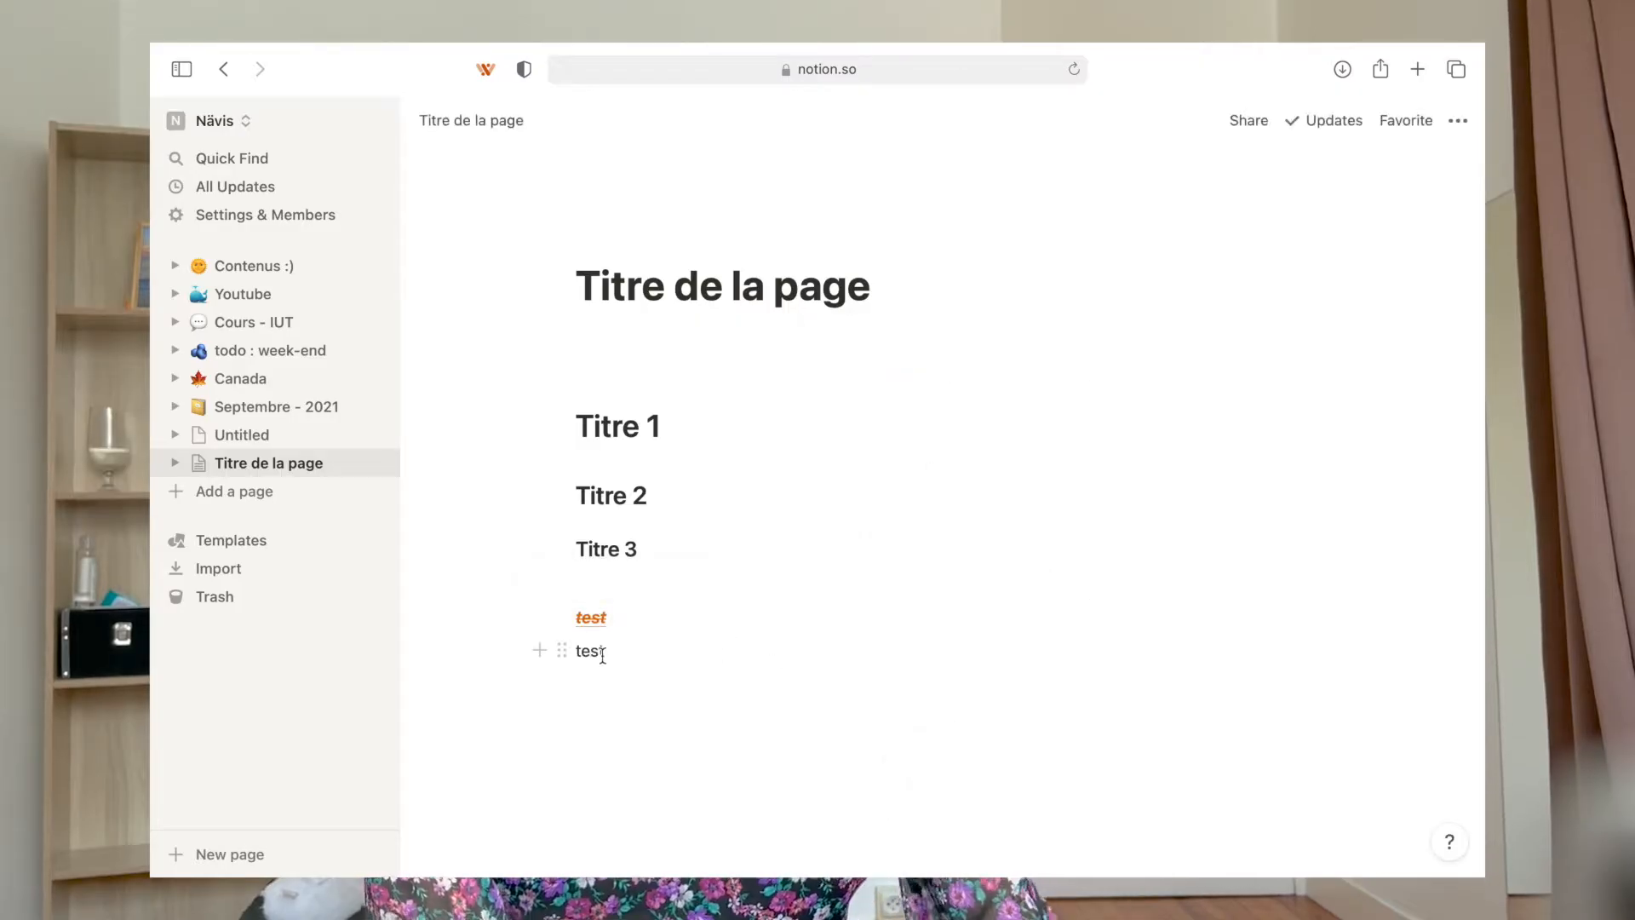
{"action": "double_click", "coordinate": [594, 653]}
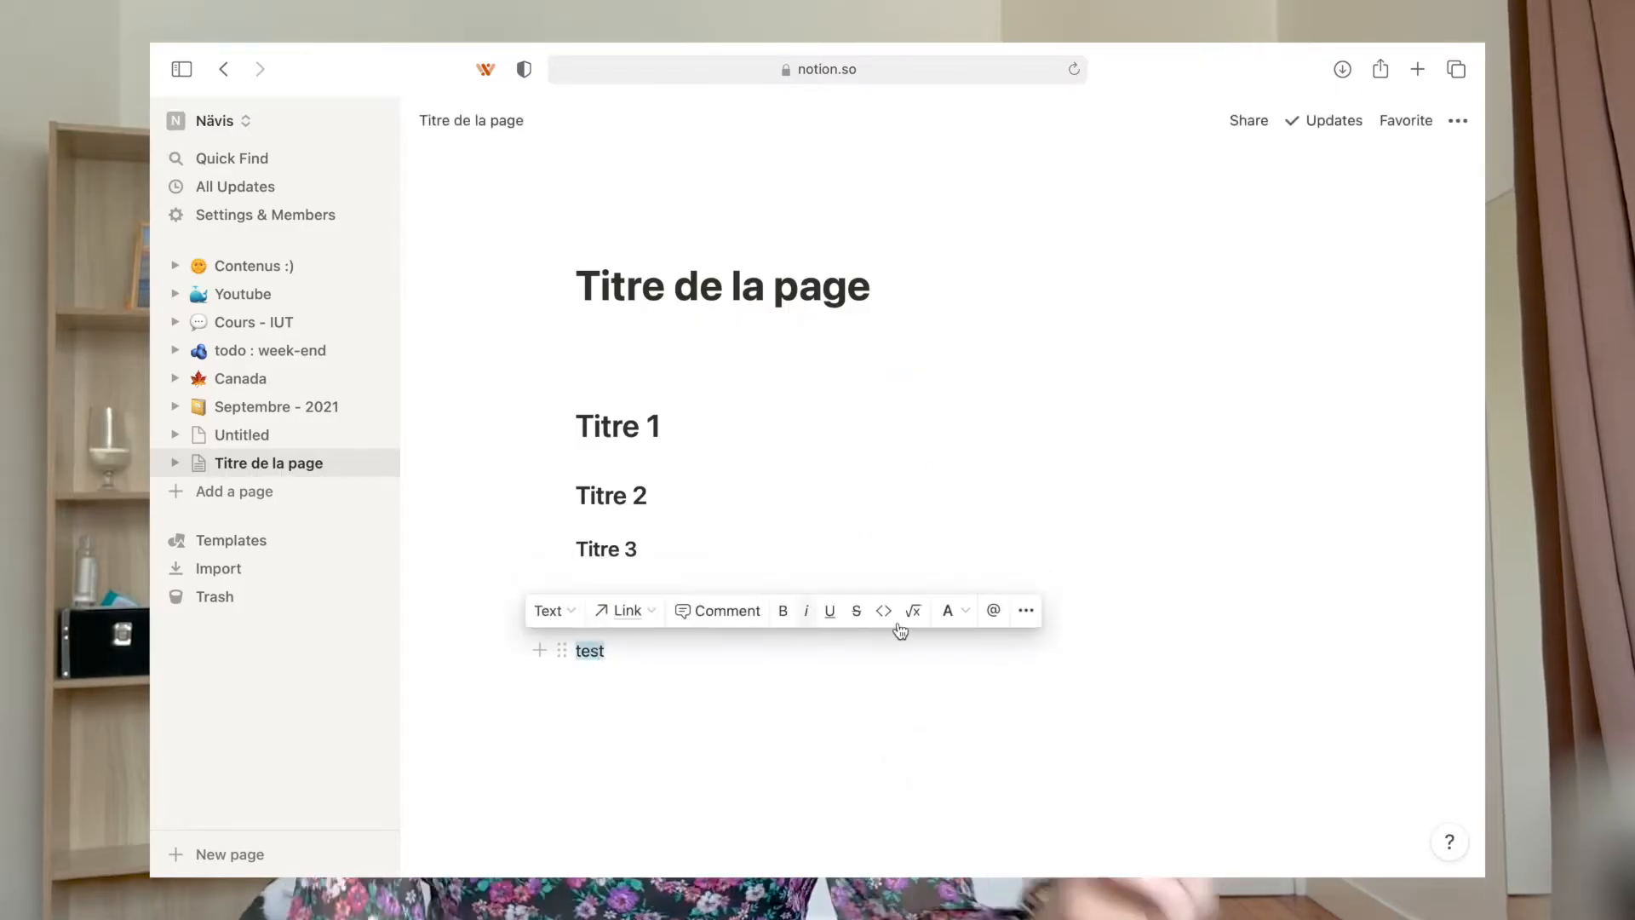
{"action": "left_click", "coordinate": [951, 626]}
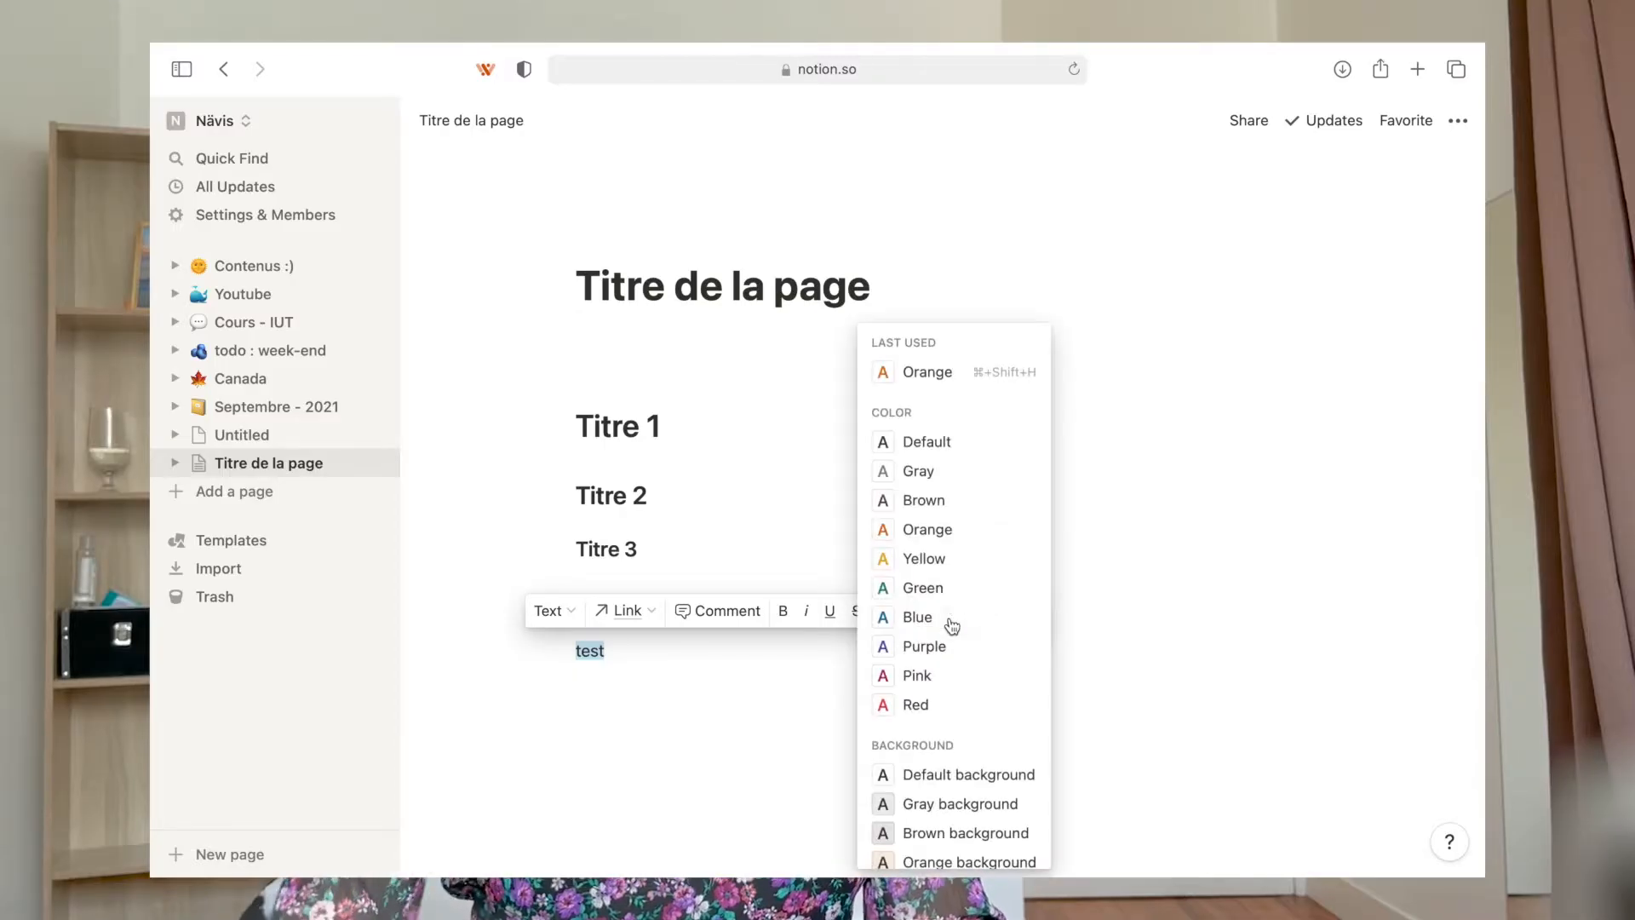
{"action": "scroll", "coordinate": [985, 738], "scroll_direction": "down", "scroll_amount": 1}
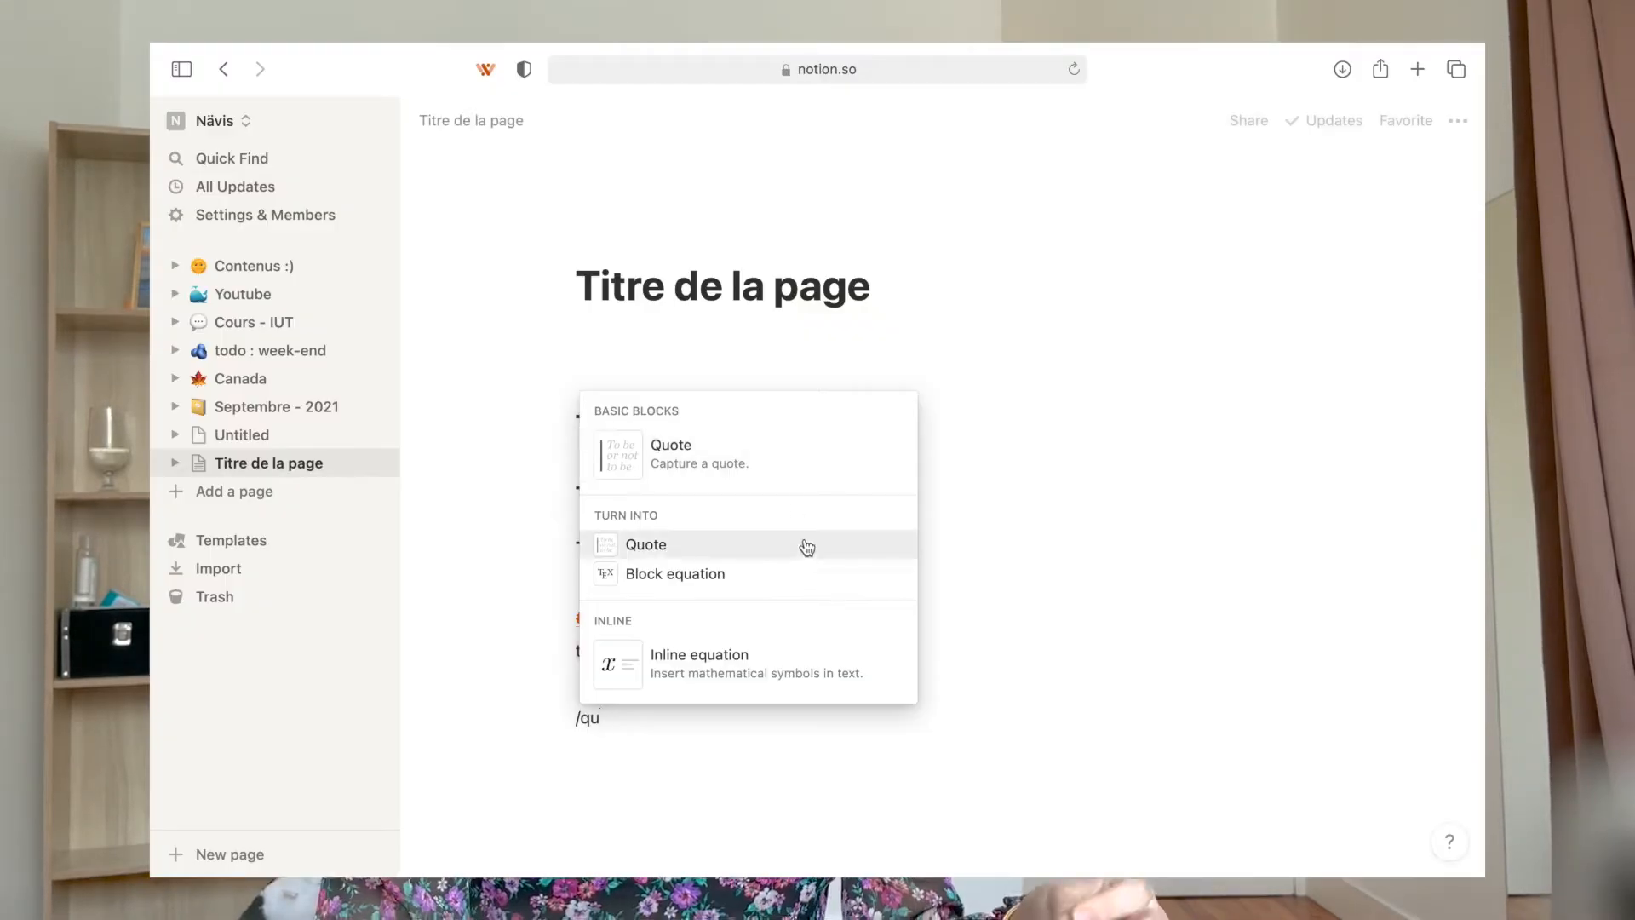
Insert a quote block below the two "test" lines reading "rendu des devoirs : 5 octobre"
{"action": "left_click", "coordinate": [777, 464]}
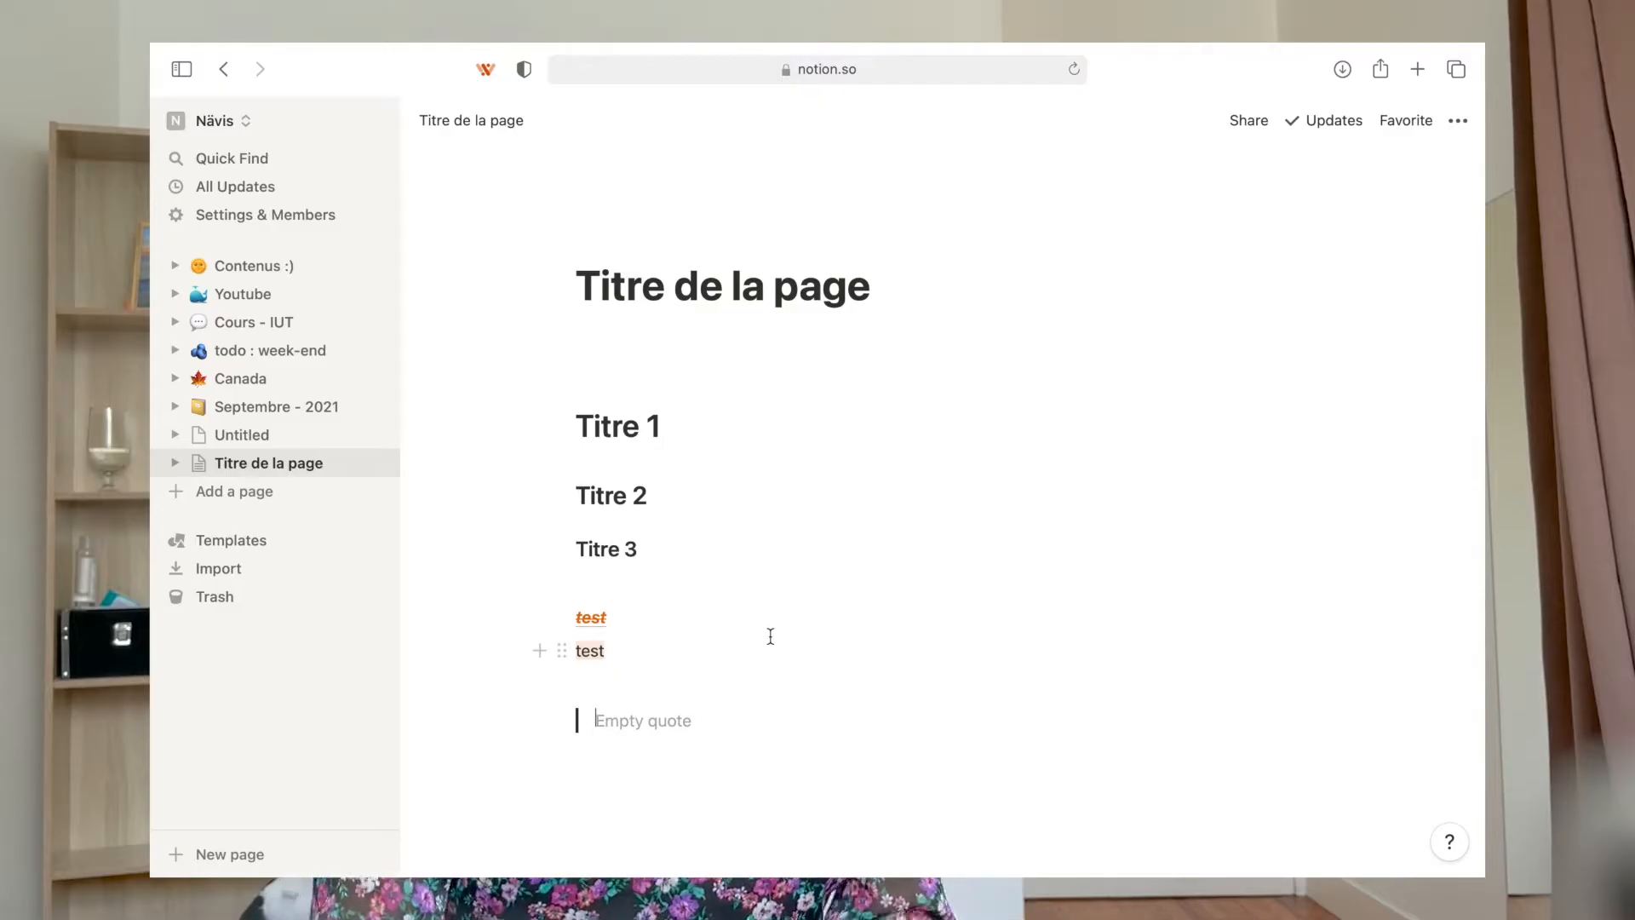
{"action": "type", "text": "endu d"}
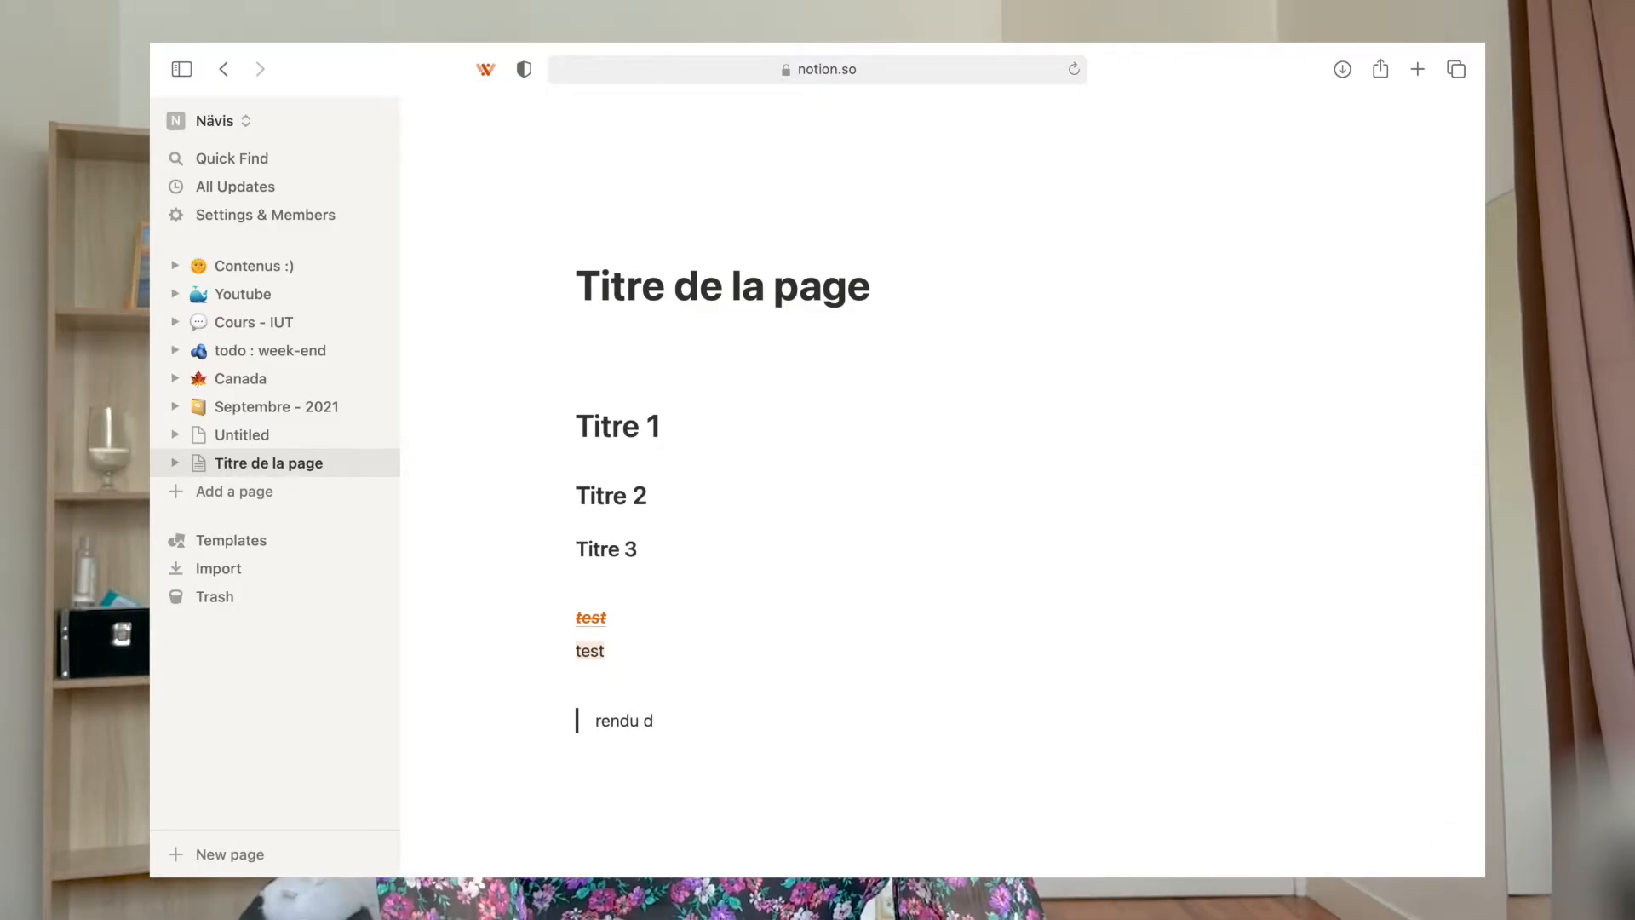
{"action": "type", "text": "u rapport : 5 octobre"}
{"action": "key", "text": "Return"}
Add a callout with a pushpin icon under the quote, reading "méthodologie du rapport de 2ème année"
{"action": "type", "text": "/cal"}
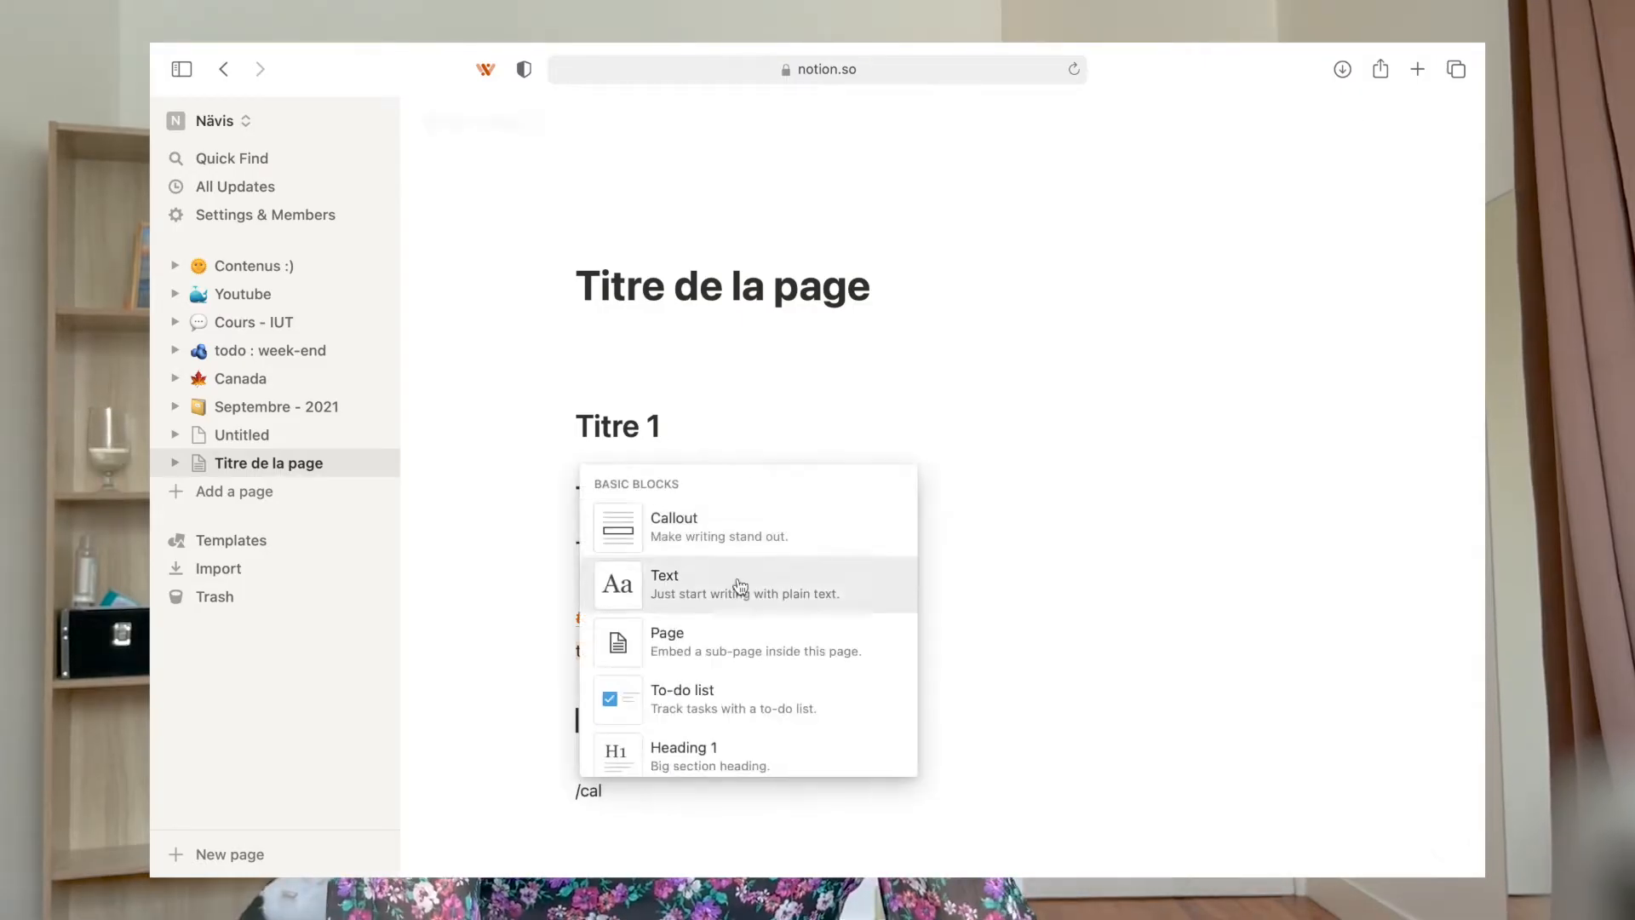
{"action": "left_click", "coordinate": [729, 535]}
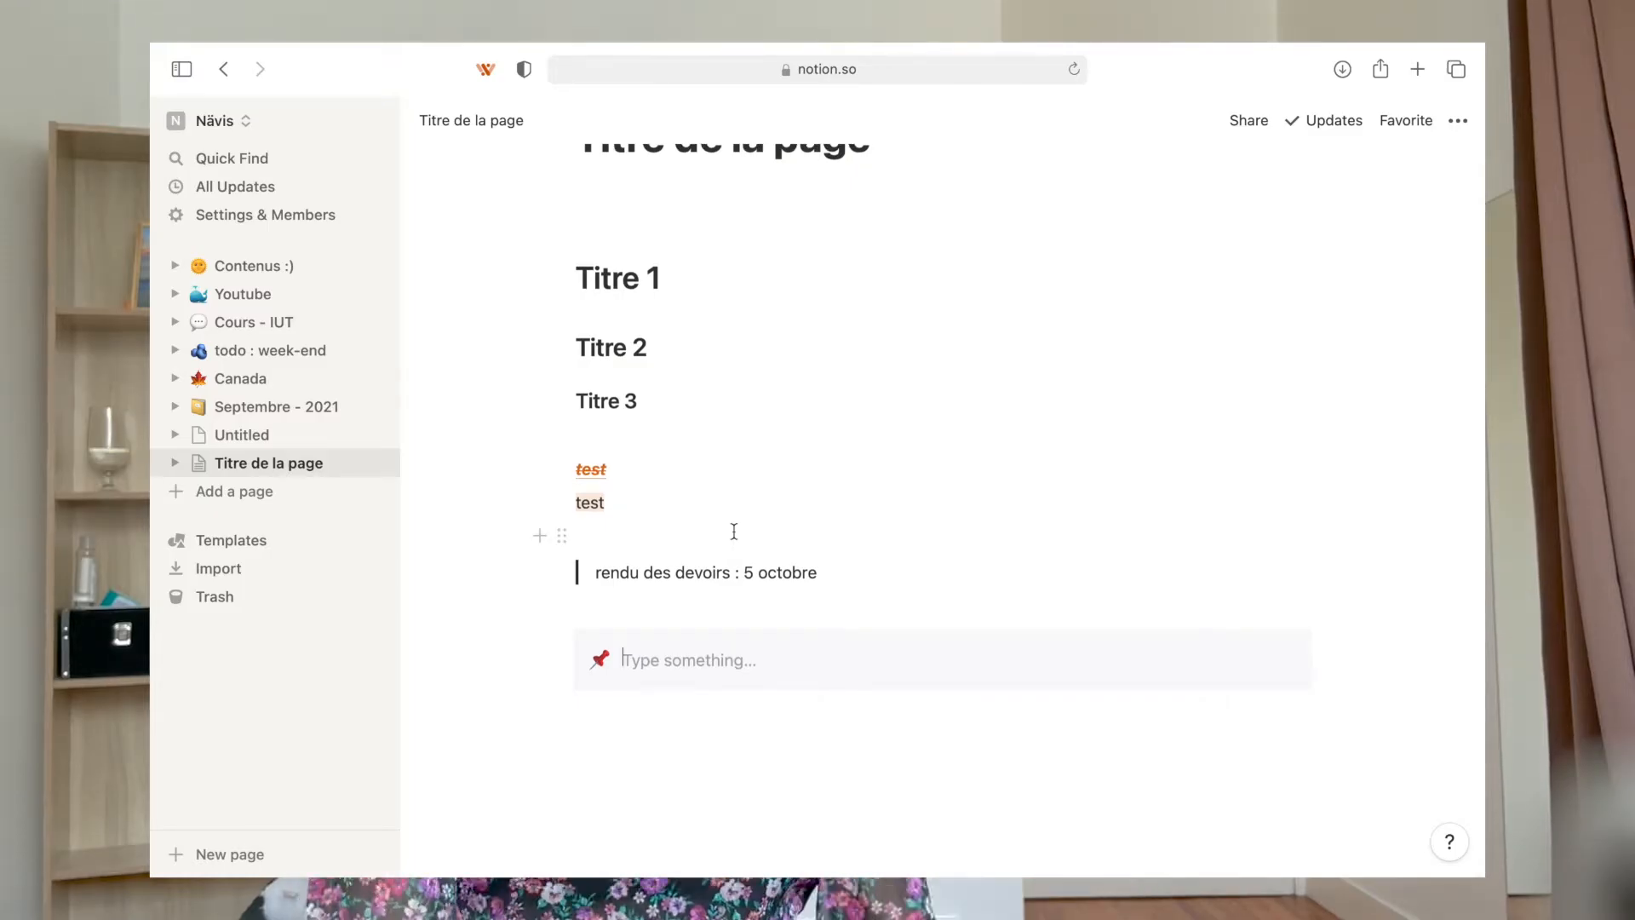
{"action": "left_click", "coordinate": [600, 661]}
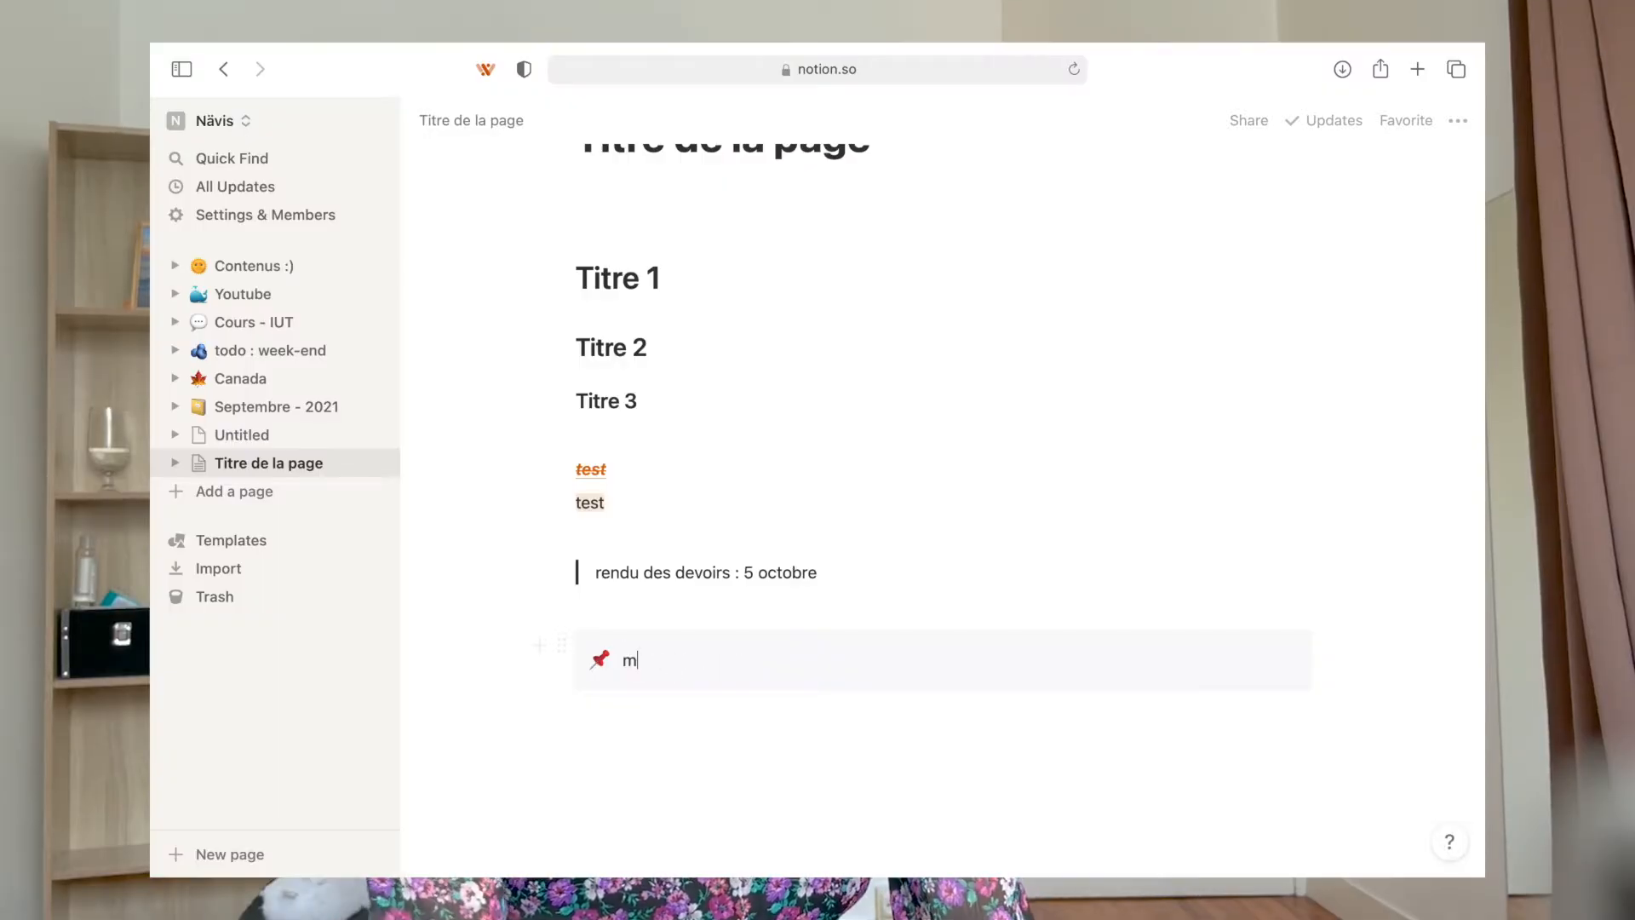
{"action": "type", "text": "ét"}
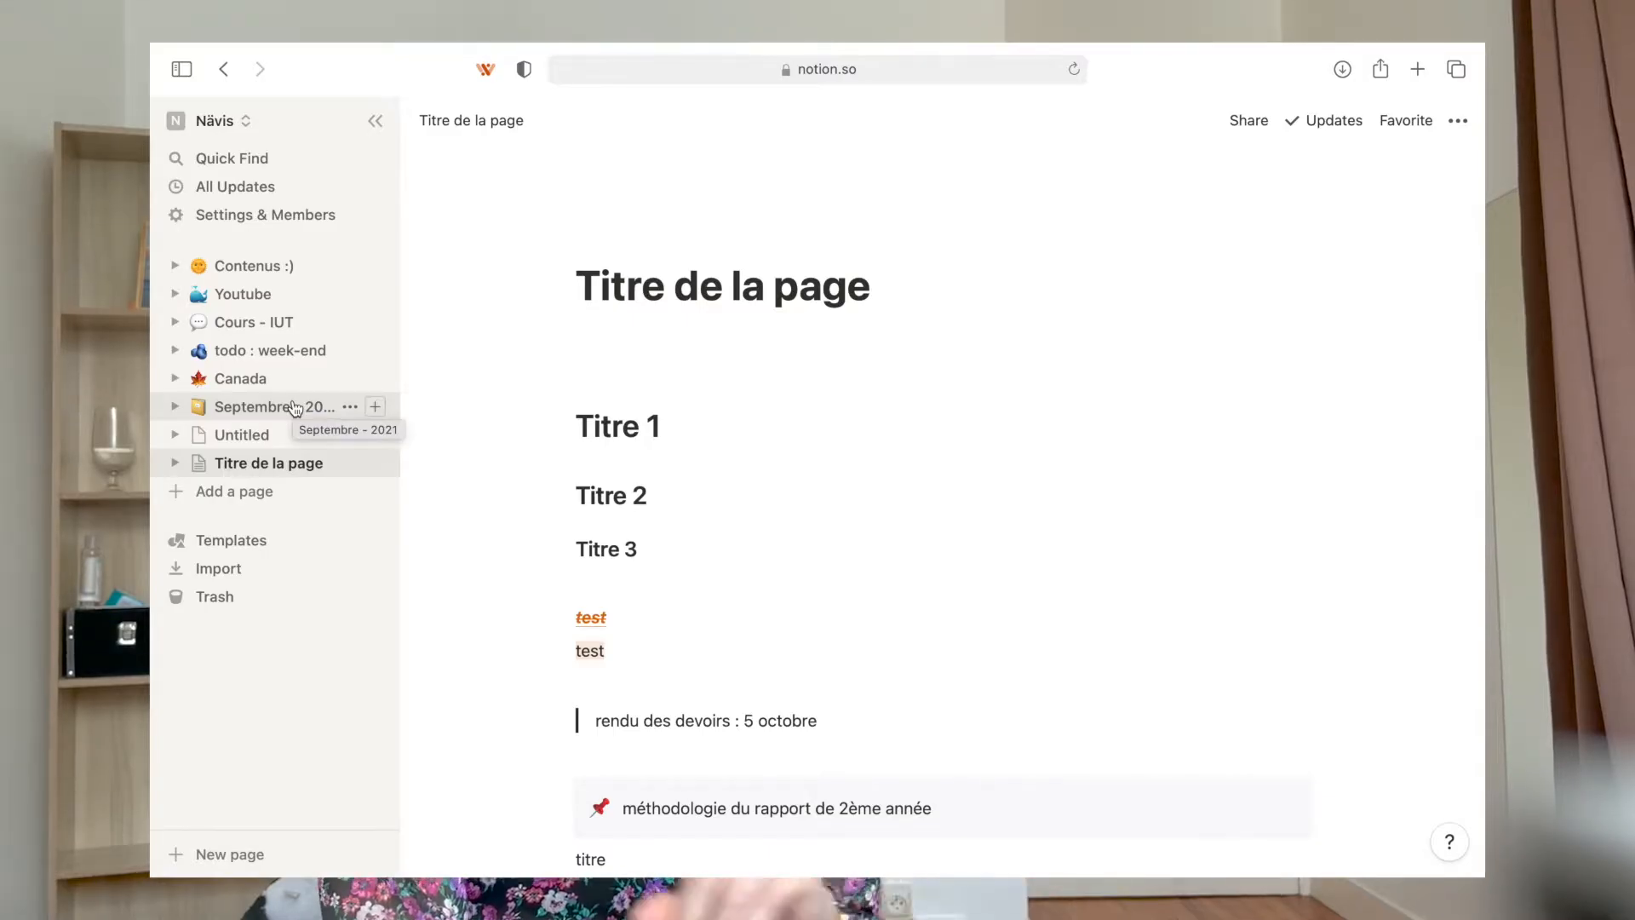
Open the Calendrier post calendar from the Contenus :) page and look over its September 2021 entries
{"action": "left_click", "coordinate": [255, 265]}
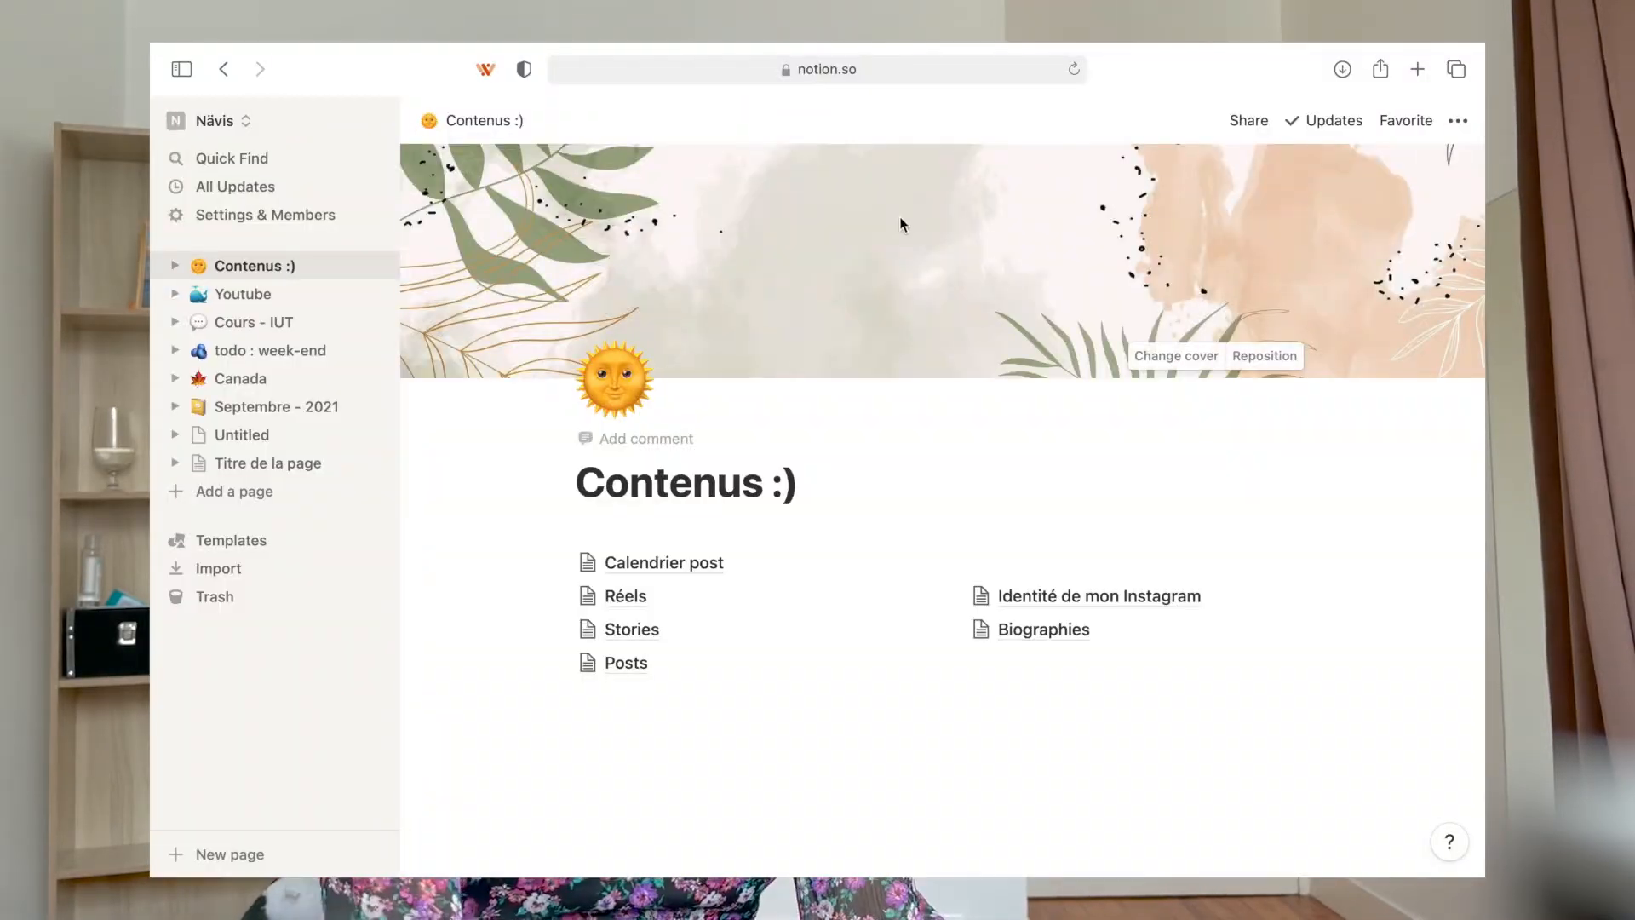
{"action": "left_click", "coordinate": [658, 573]}
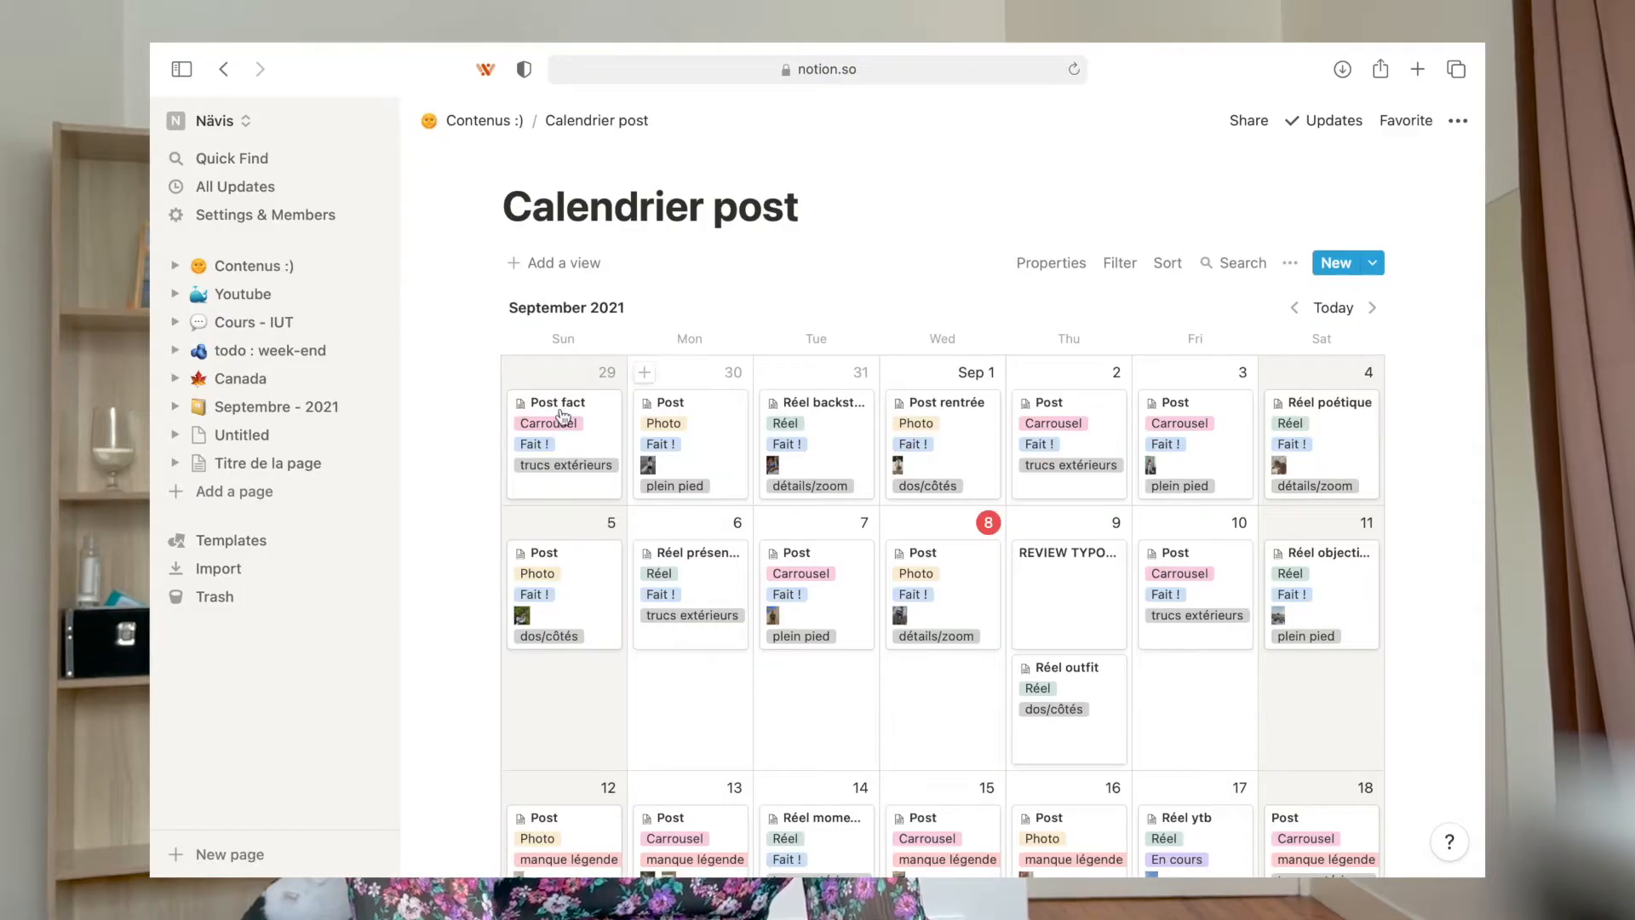
{"action": "scroll", "coordinate": [1236, 423], "scroll_direction": "down", "scroll_amount": 3}
{"action": "scroll", "coordinate": [1236, 423], "scroll_direction": "up", "scroll_amount": 8}
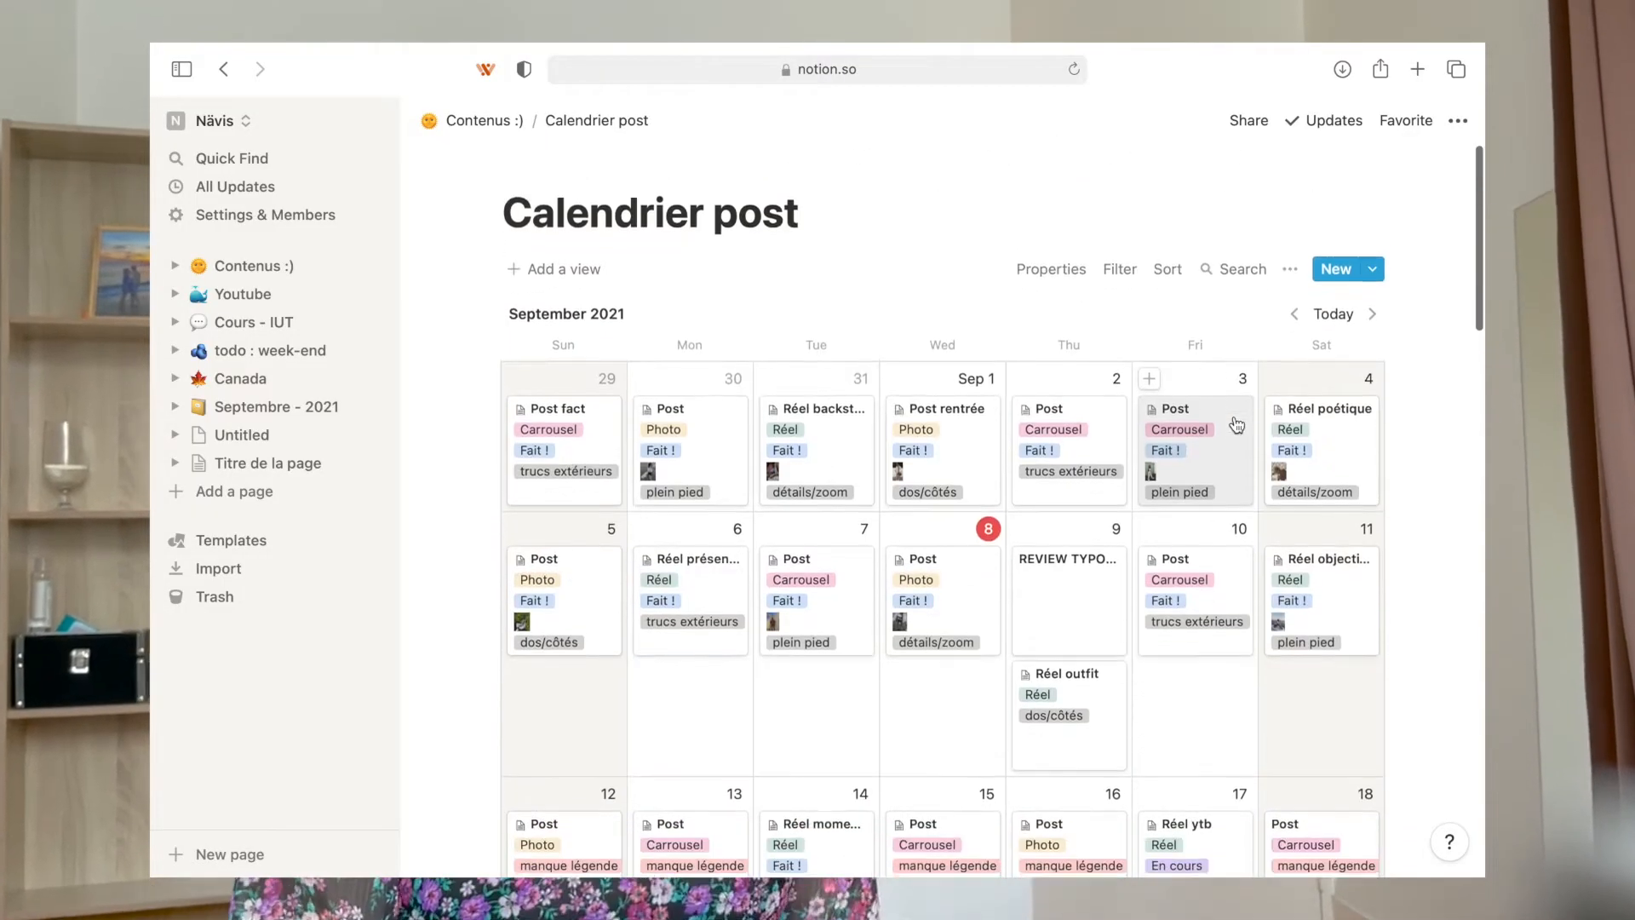
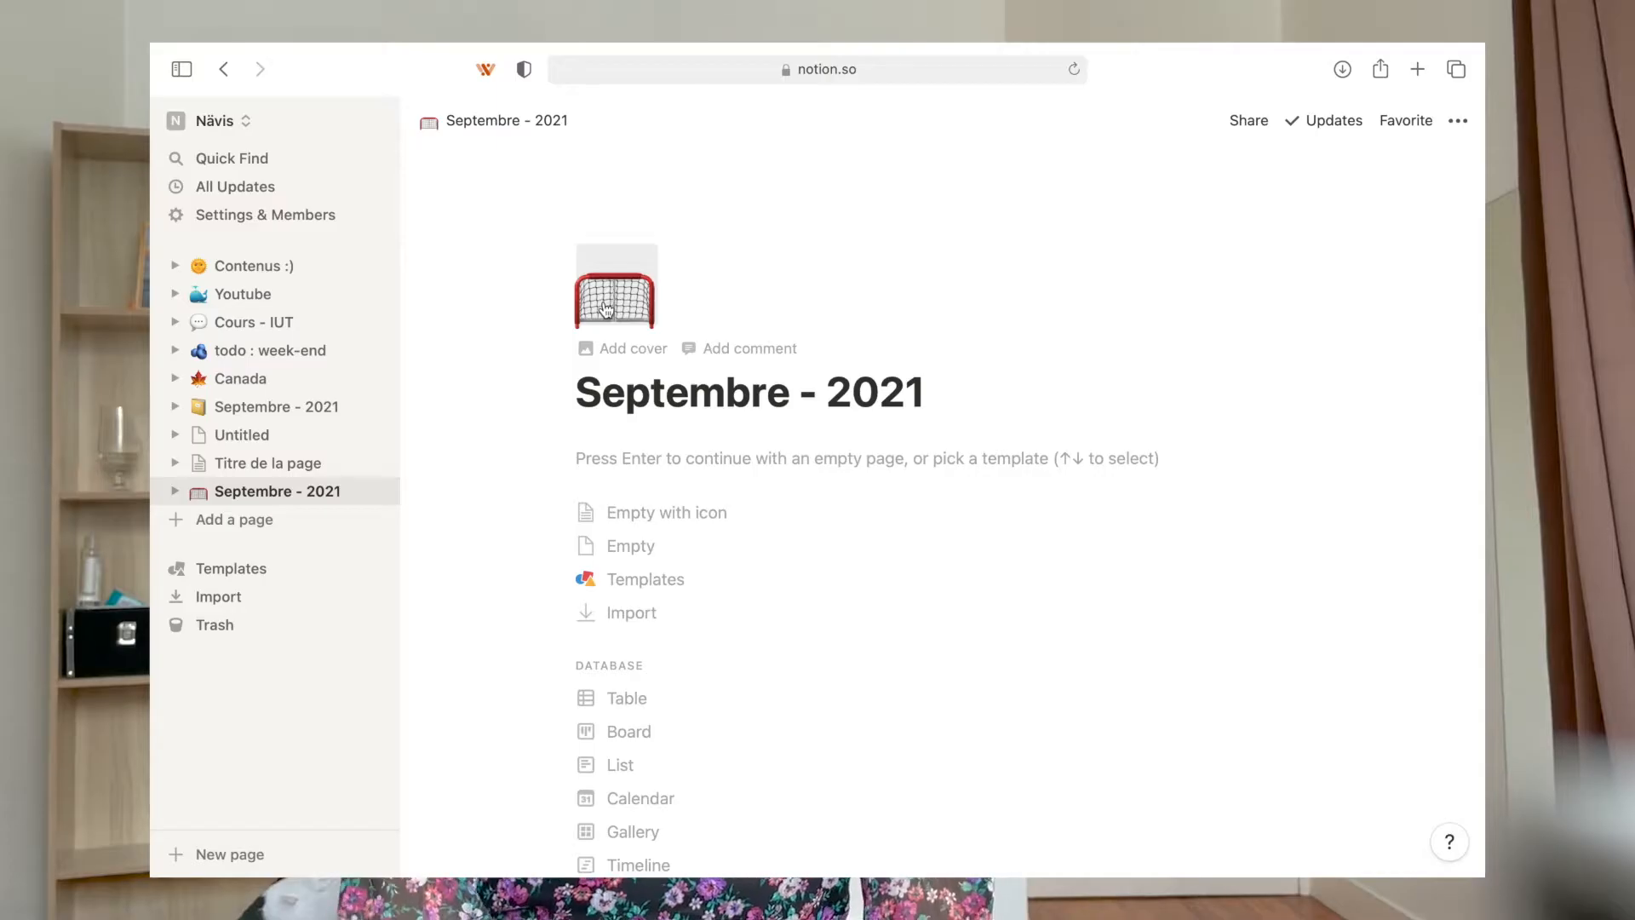
Search the emoji for "book" and set the new Septembre - 2021 page's icon to the notebook with decorative cover
{"action": "left_click", "coordinate": [607, 309]}
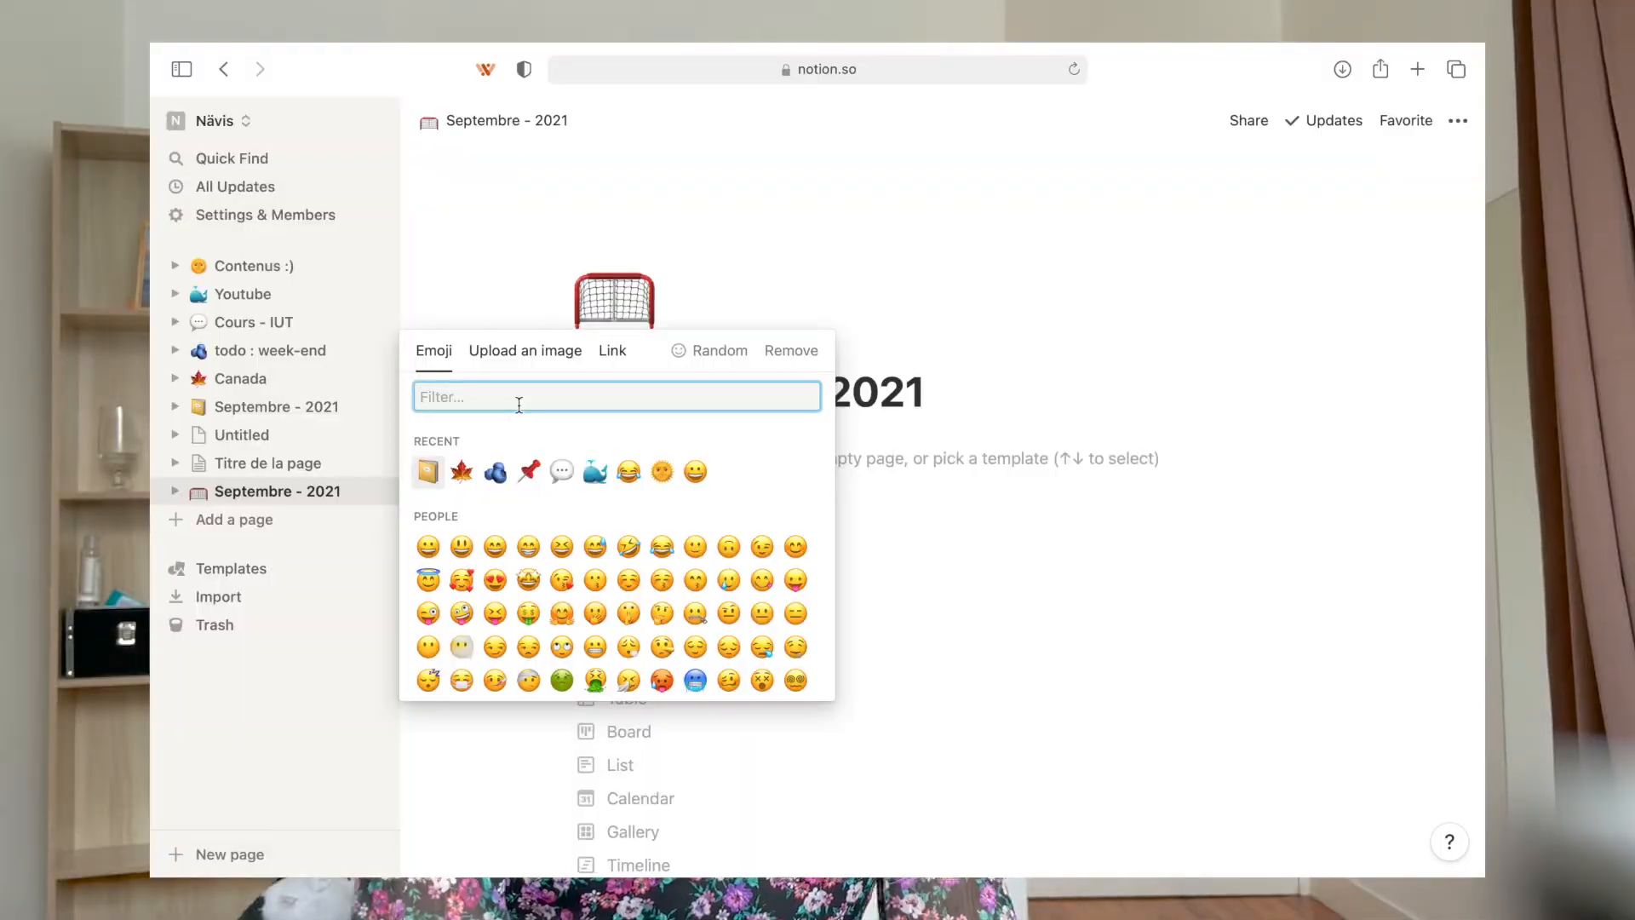
{"action": "type", "text": "book"}
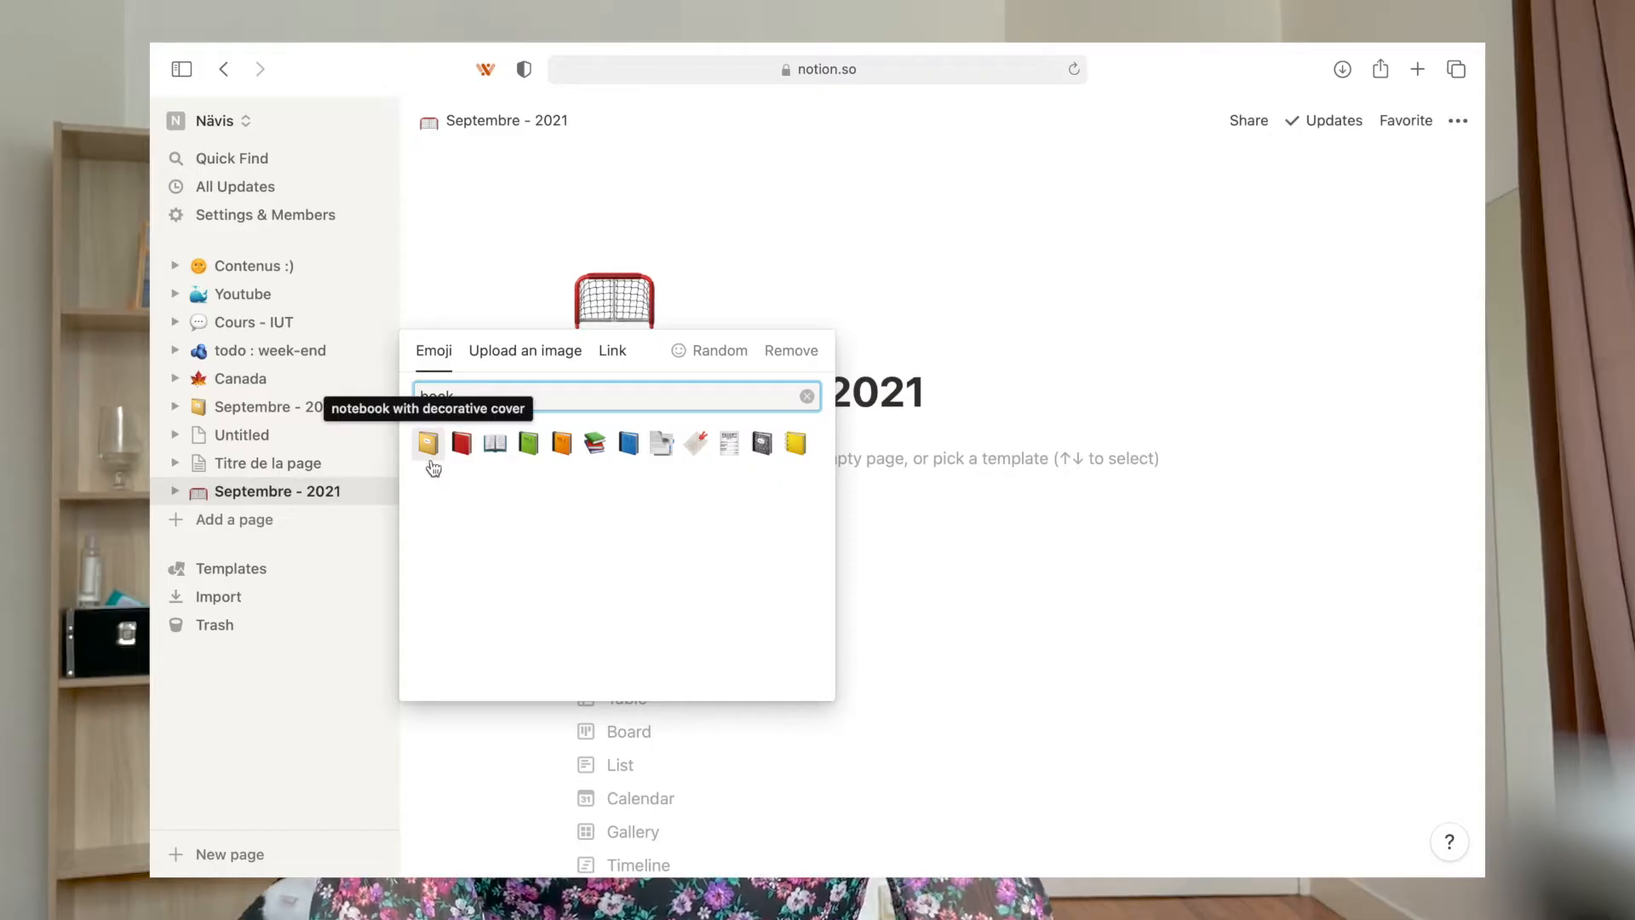
{"action": "left_click", "coordinate": [429, 443]}
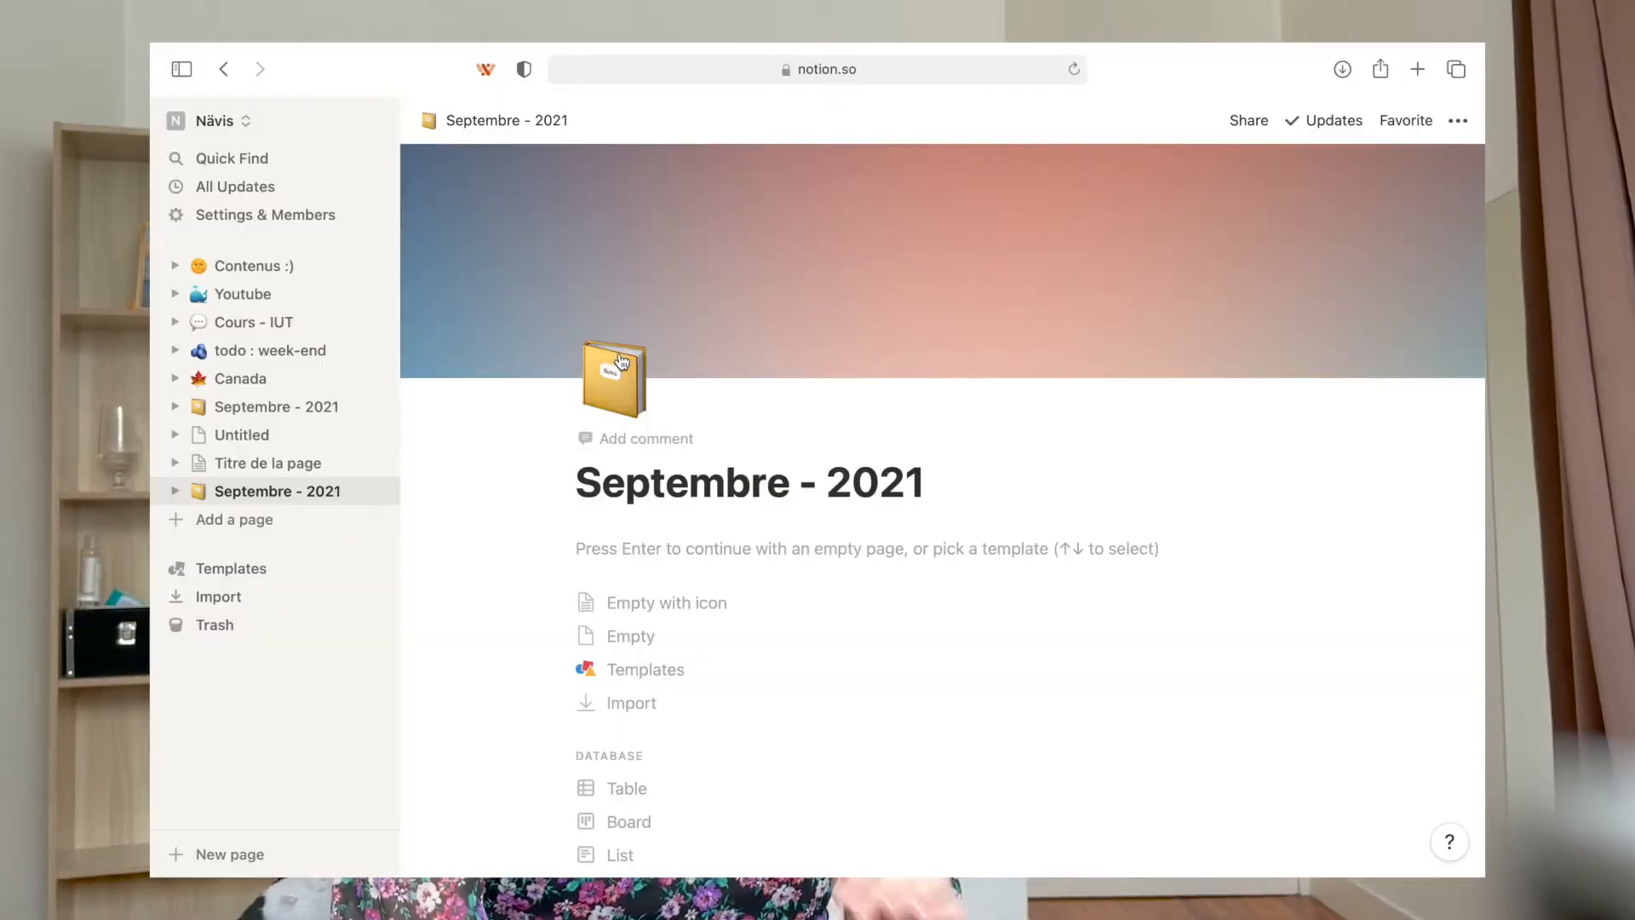
Browse the cover gallery, replace the gradient cover with an uploaded photo of books, and reposition it slightly upward
{"action": "mouse_move", "coordinate": [724, 276]}
{"action": "left_click", "coordinate": [1154, 354]}
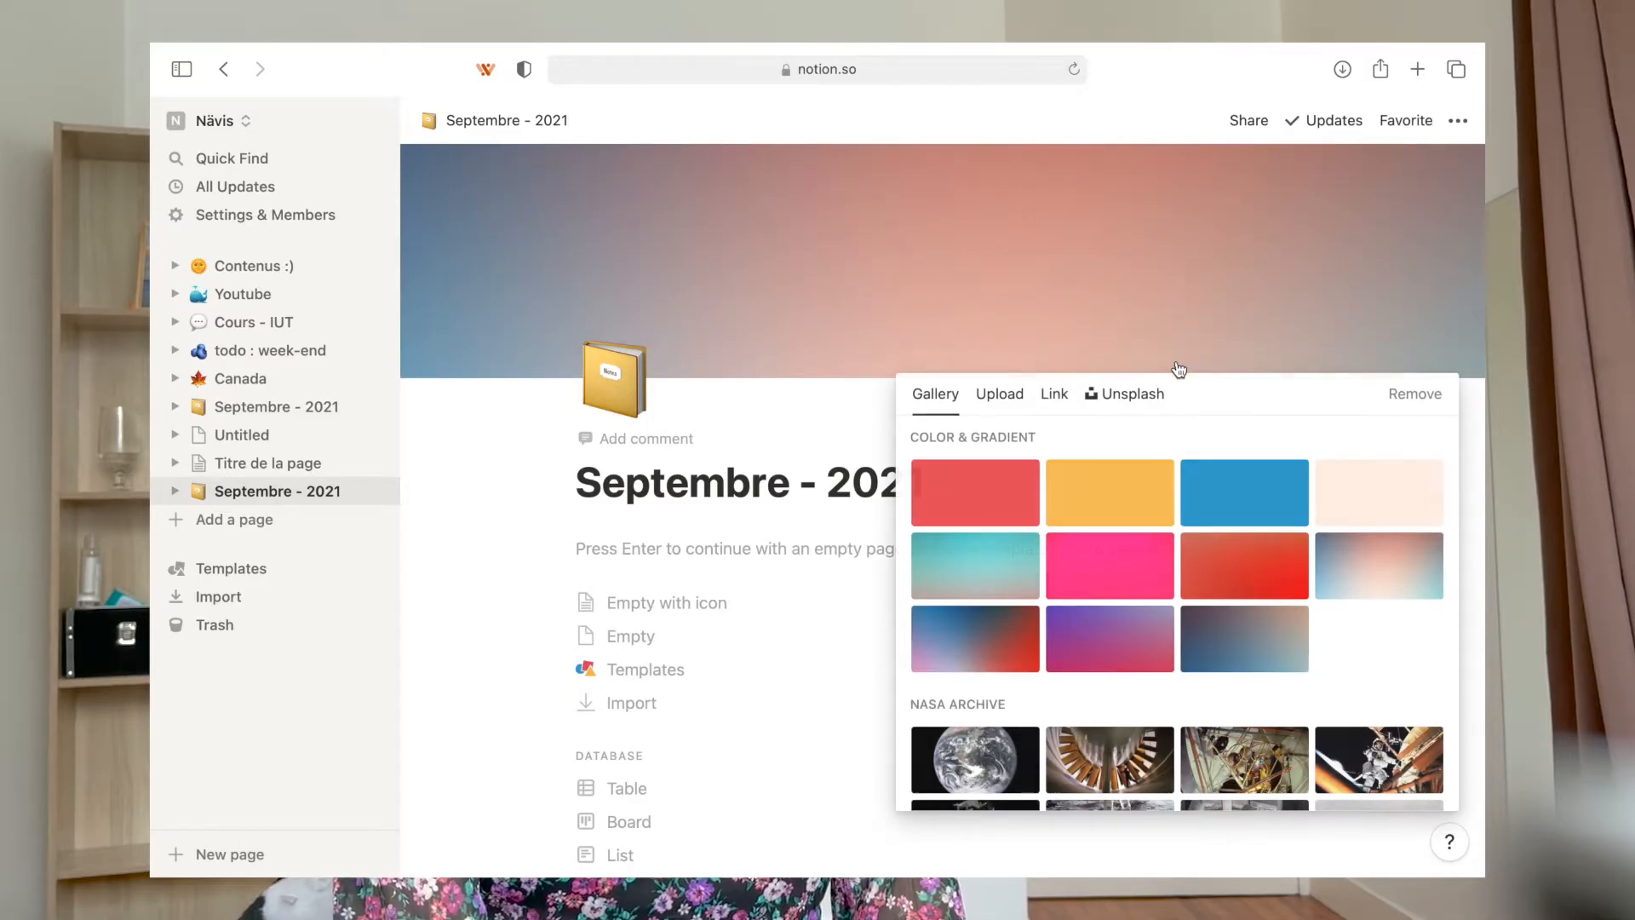
{"action": "scroll", "coordinate": [1102, 591], "scroll_direction": "down", "scroll_amount": 15}
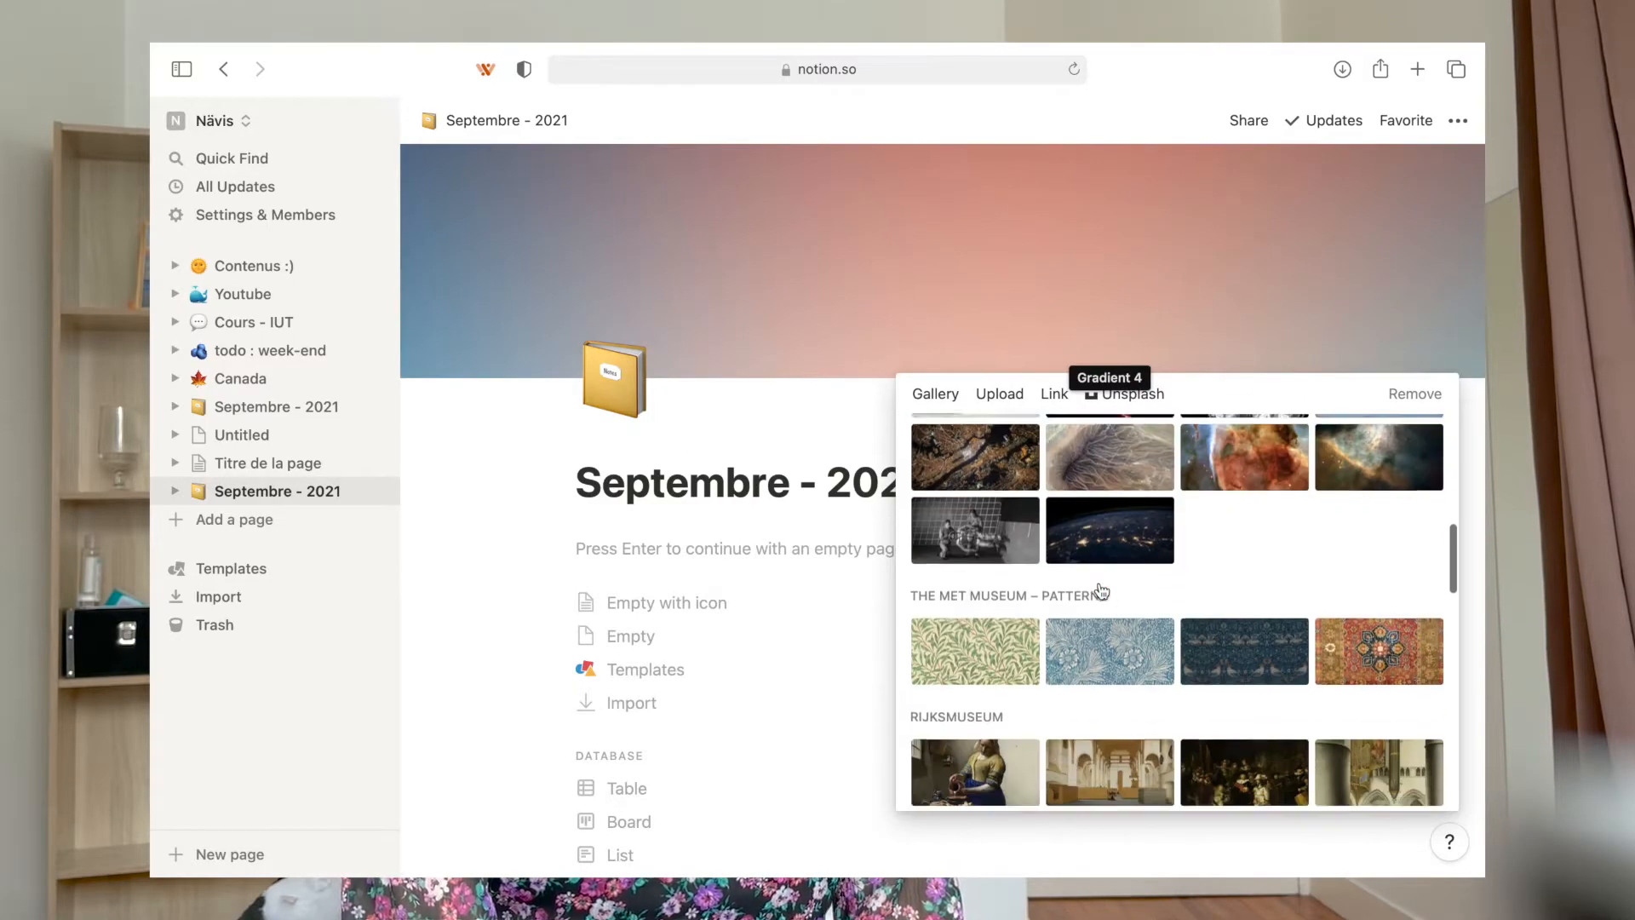
{"action": "scroll", "coordinate": [1102, 591], "scroll_direction": "down", "scroll_amount": 10}
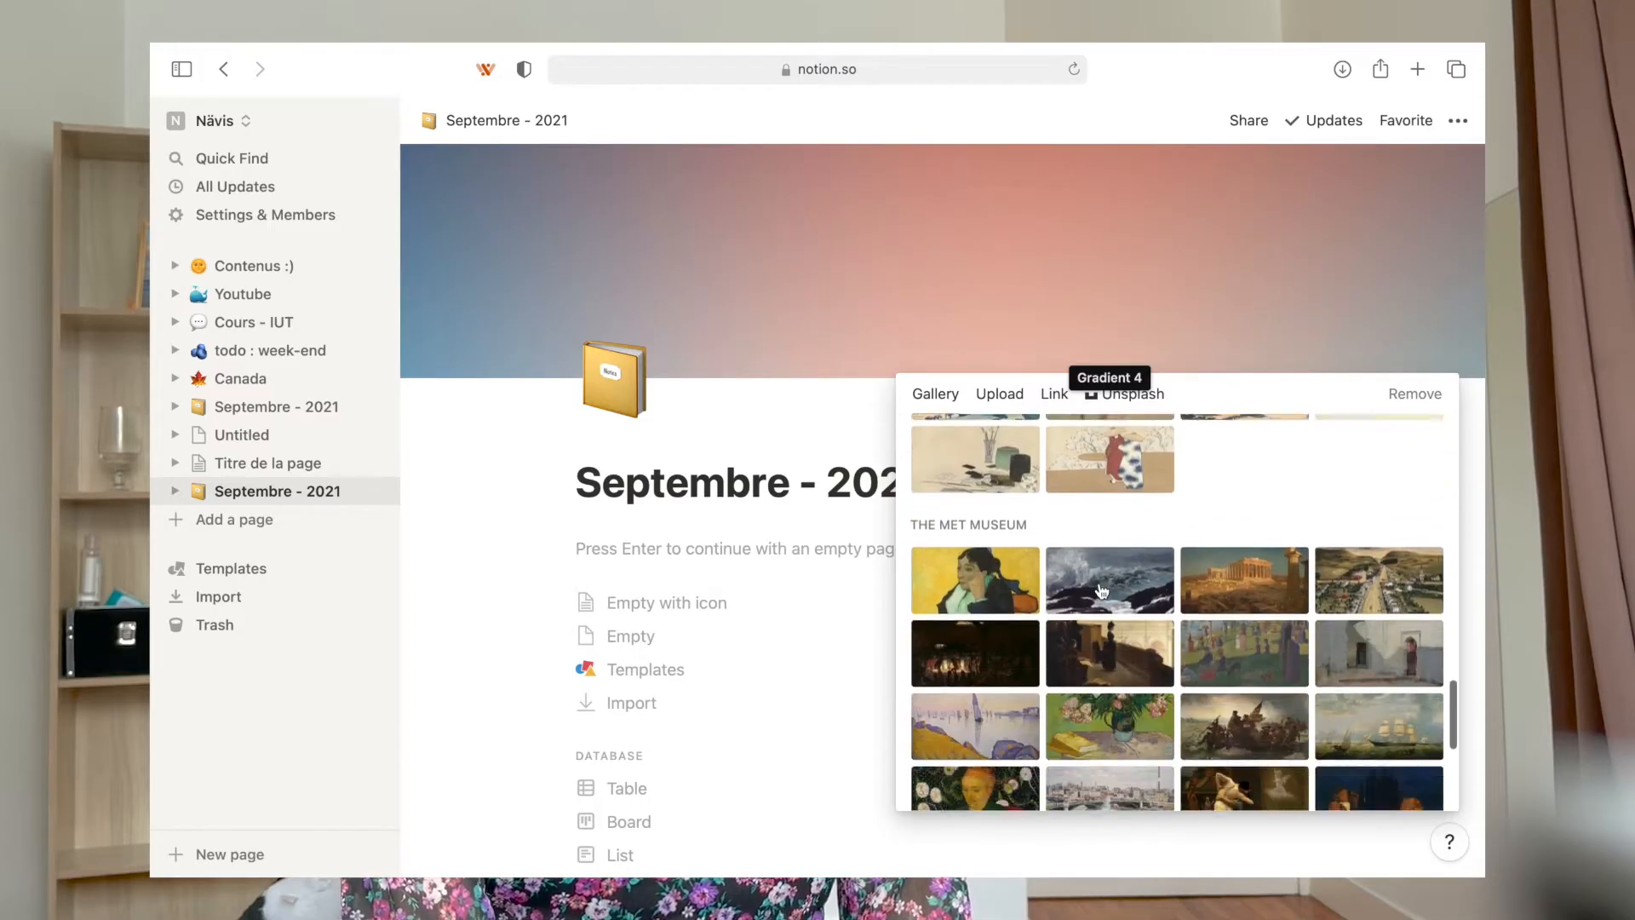
{"action": "scroll", "coordinate": [1121, 548], "scroll_direction": "up", "scroll_amount": 8}
{"action": "scroll", "coordinate": [1121, 547], "scroll_direction": "up", "scroll_amount": 15}
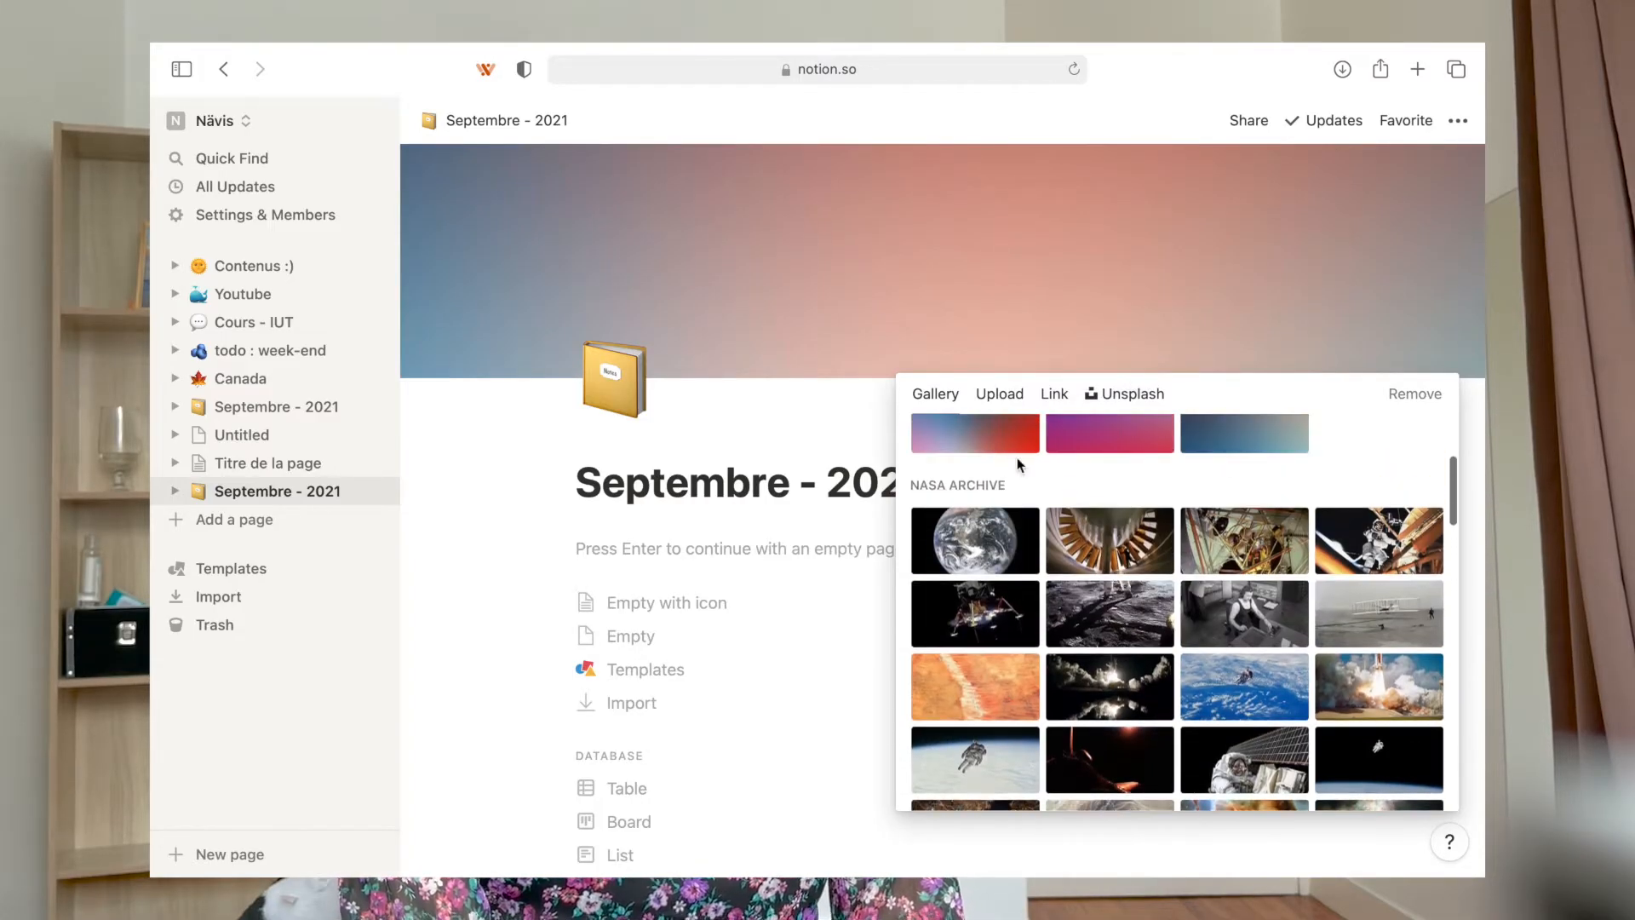
{"action": "left_click", "coordinate": [997, 400]}
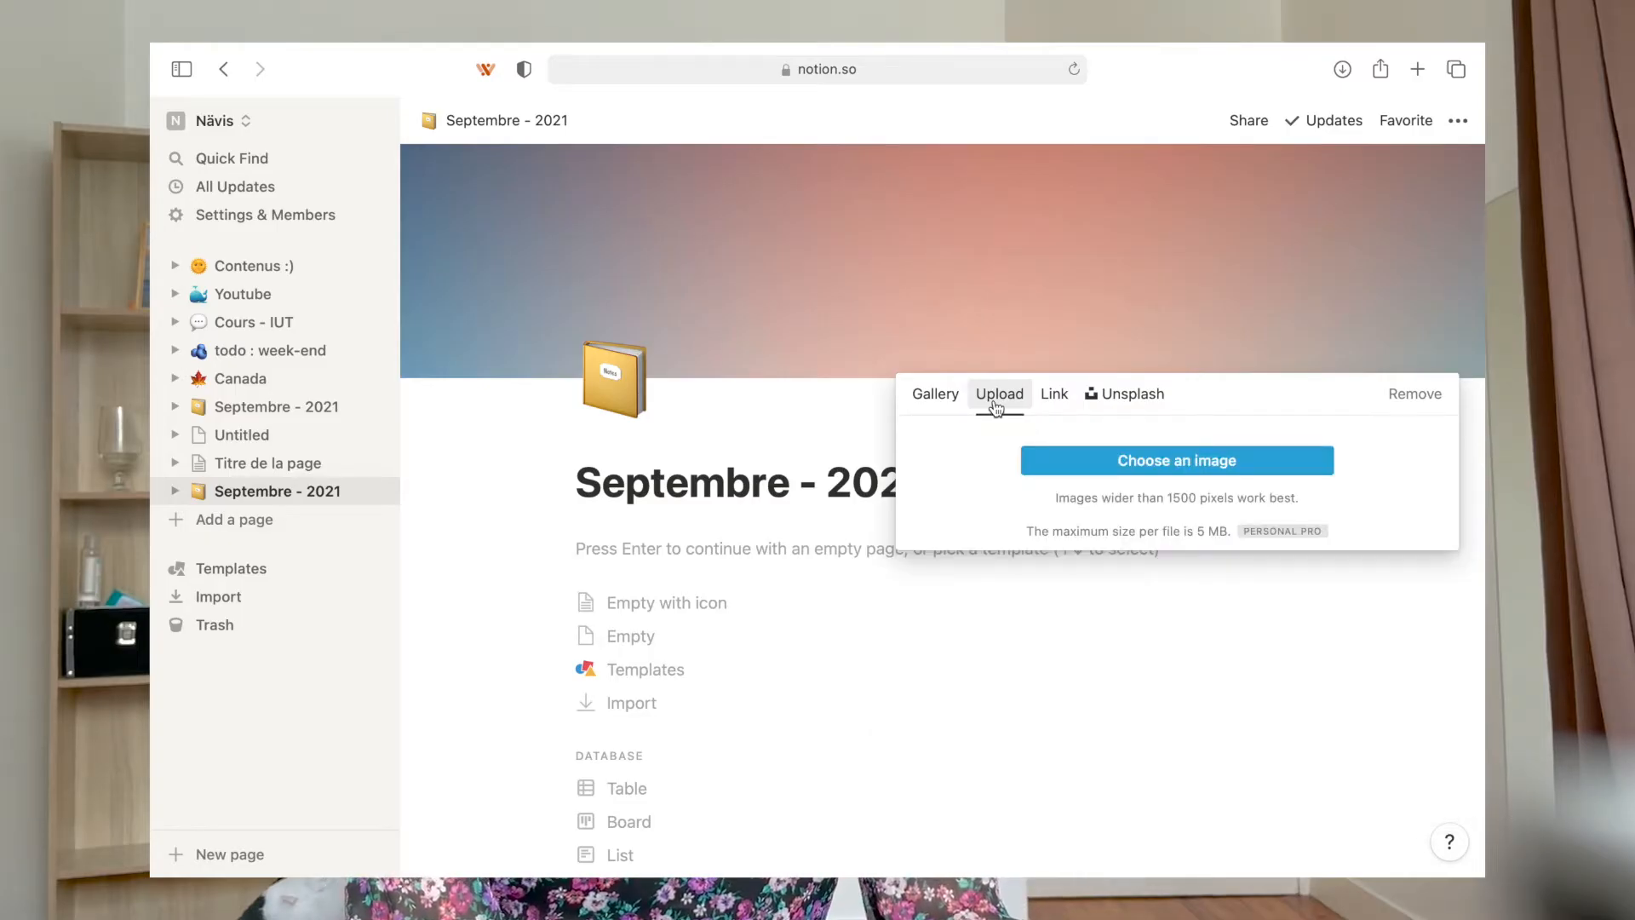
{"action": "left_click", "coordinate": [1107, 459]}
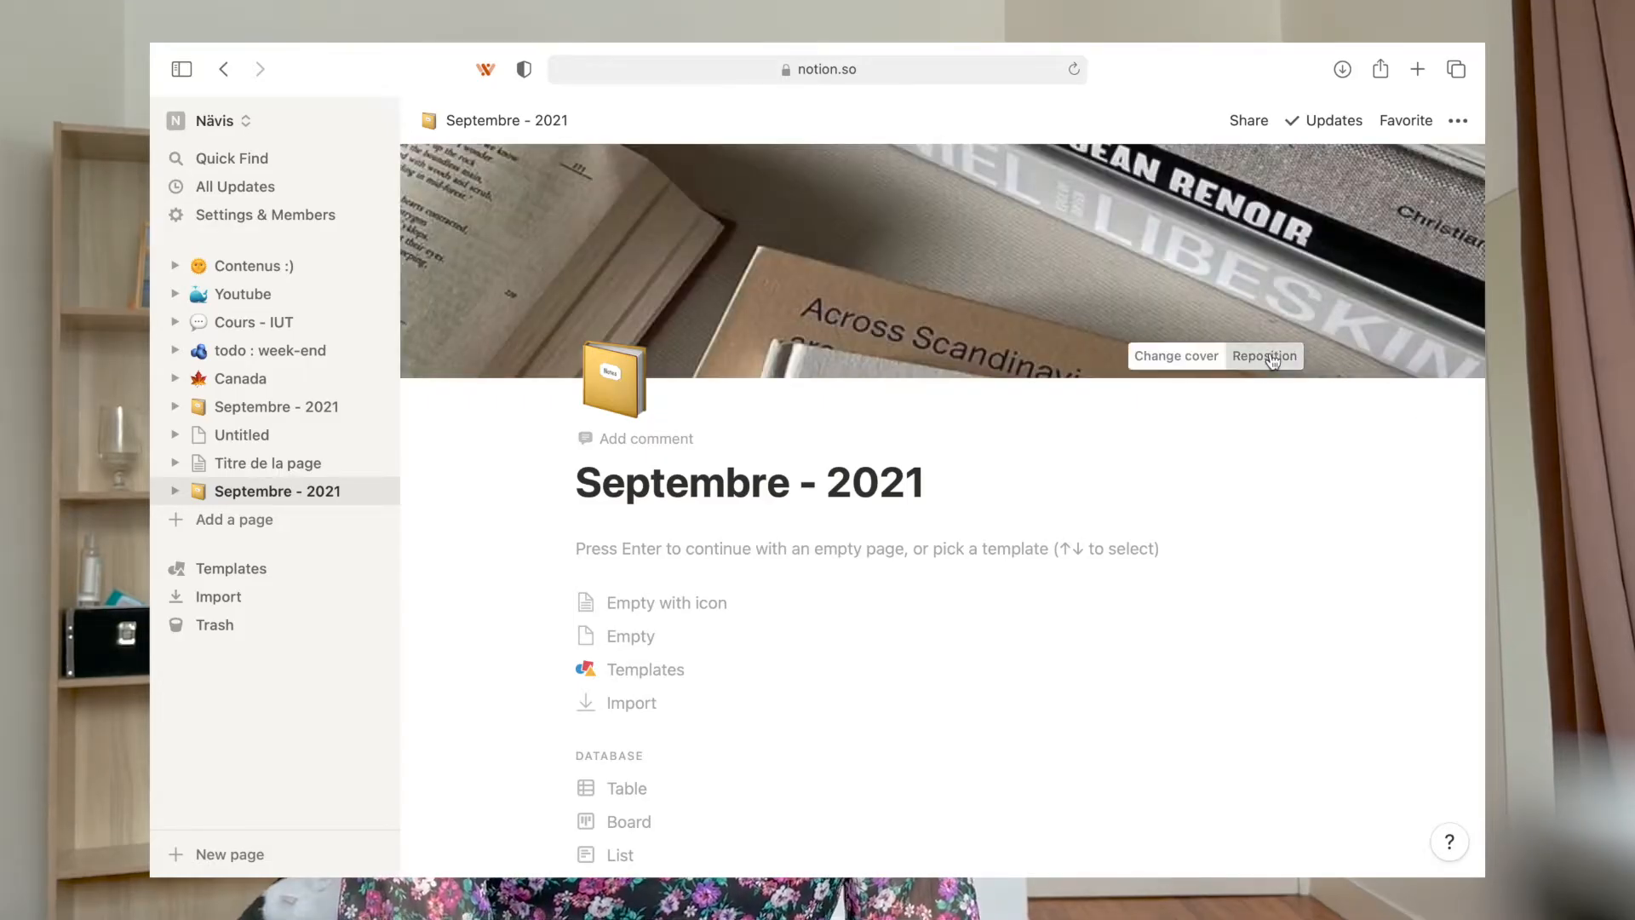
{"action": "left_click", "coordinate": [1268, 356]}
{"action": "left_click_drag", "start_coordinate": [1000, 286], "coordinate": [1000, 265]}
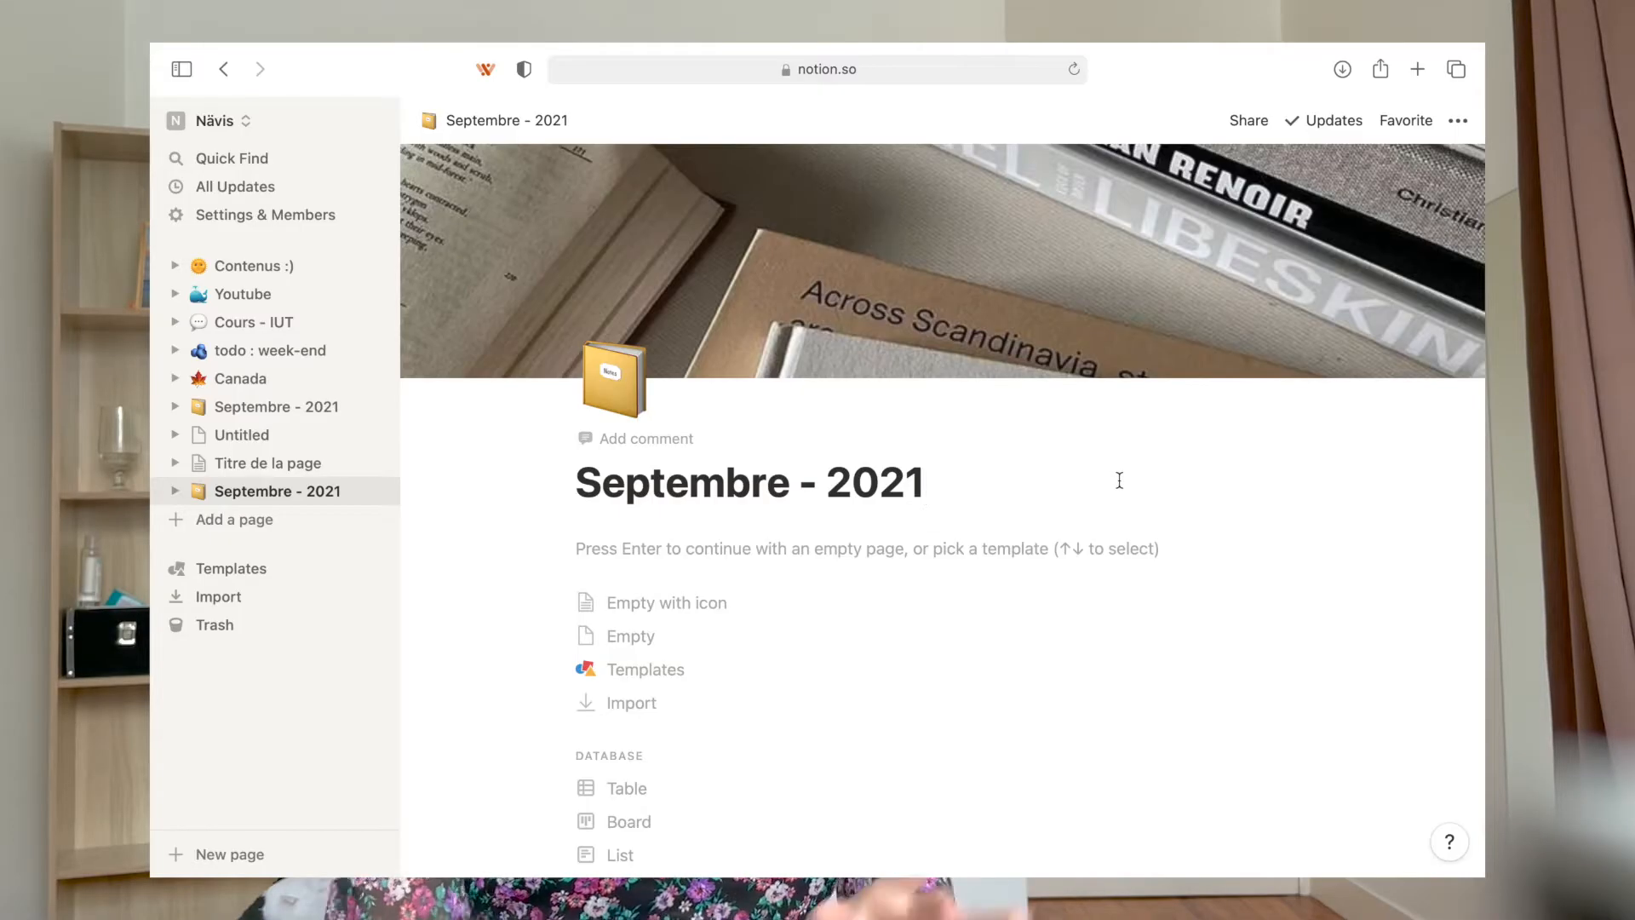
Start the page body with the line "OBJECTIFS DU MOIS :" and underline it
{"action": "key", "text": "Return"}
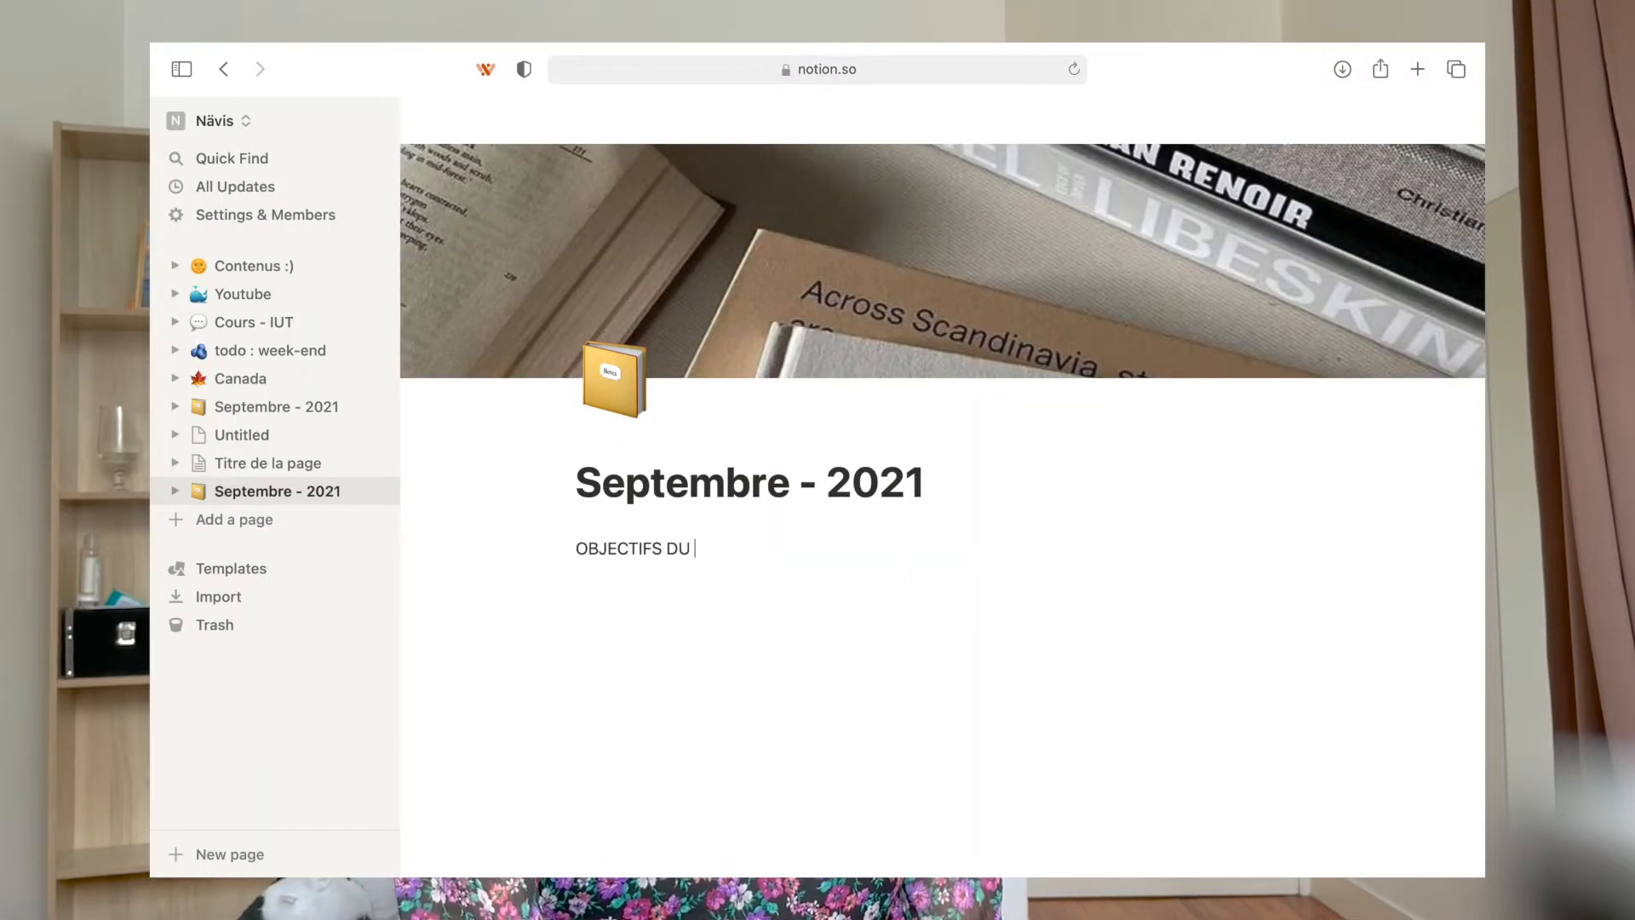
{"action": "type", "text": ":"}
{"action": "triple_click", "coordinate": [655, 549]}
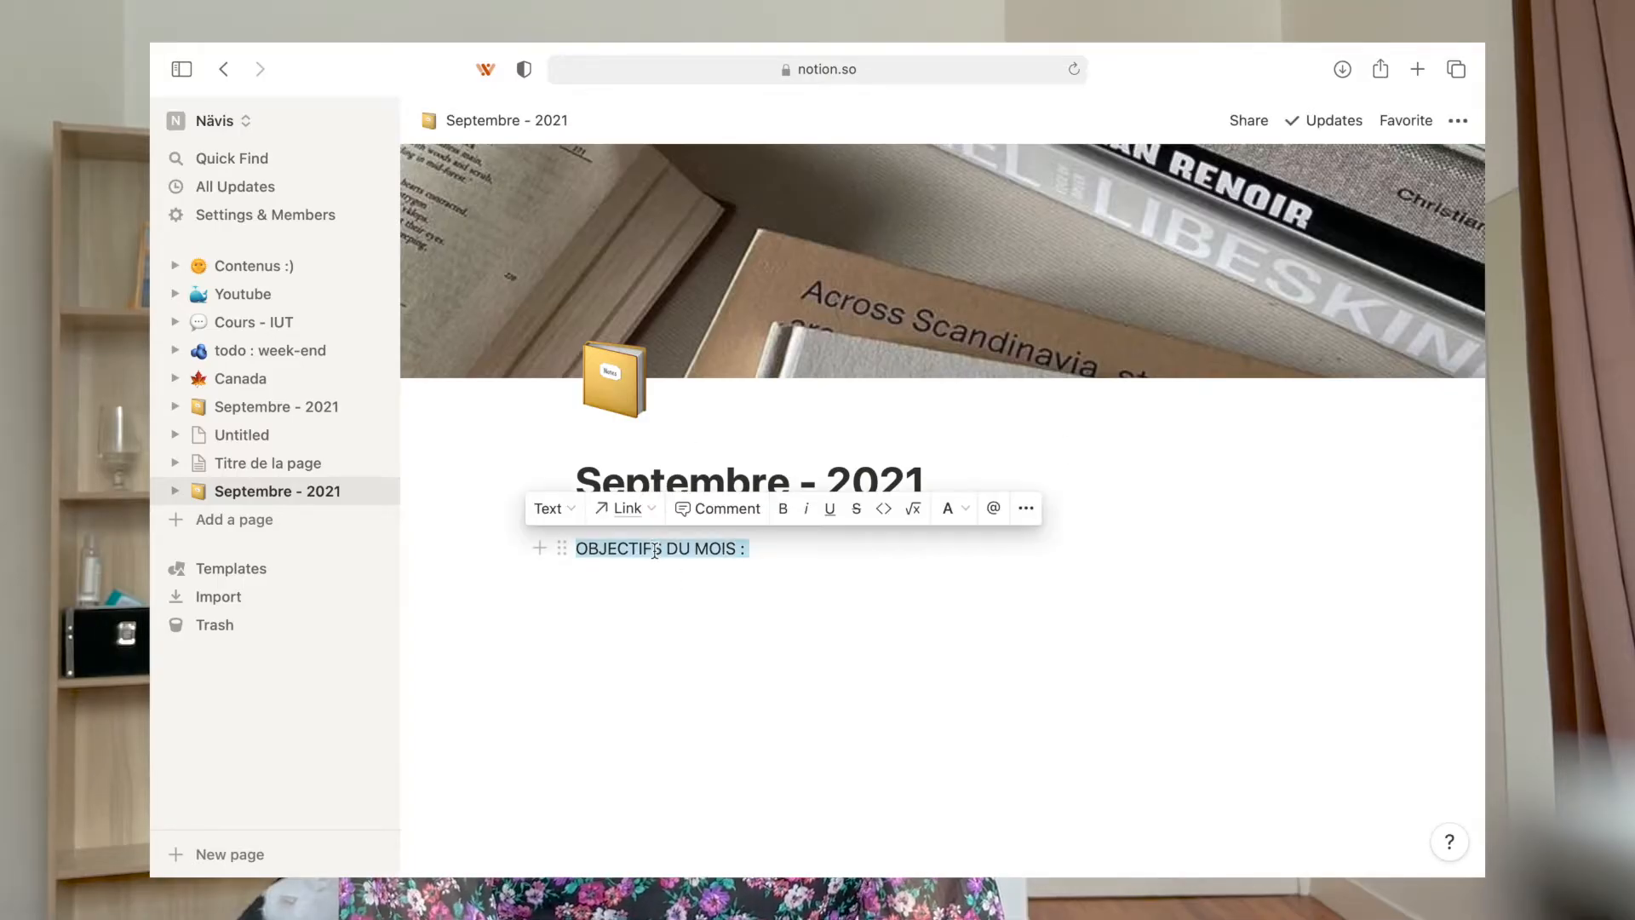
{"action": "left_click", "coordinate": [830, 517]}
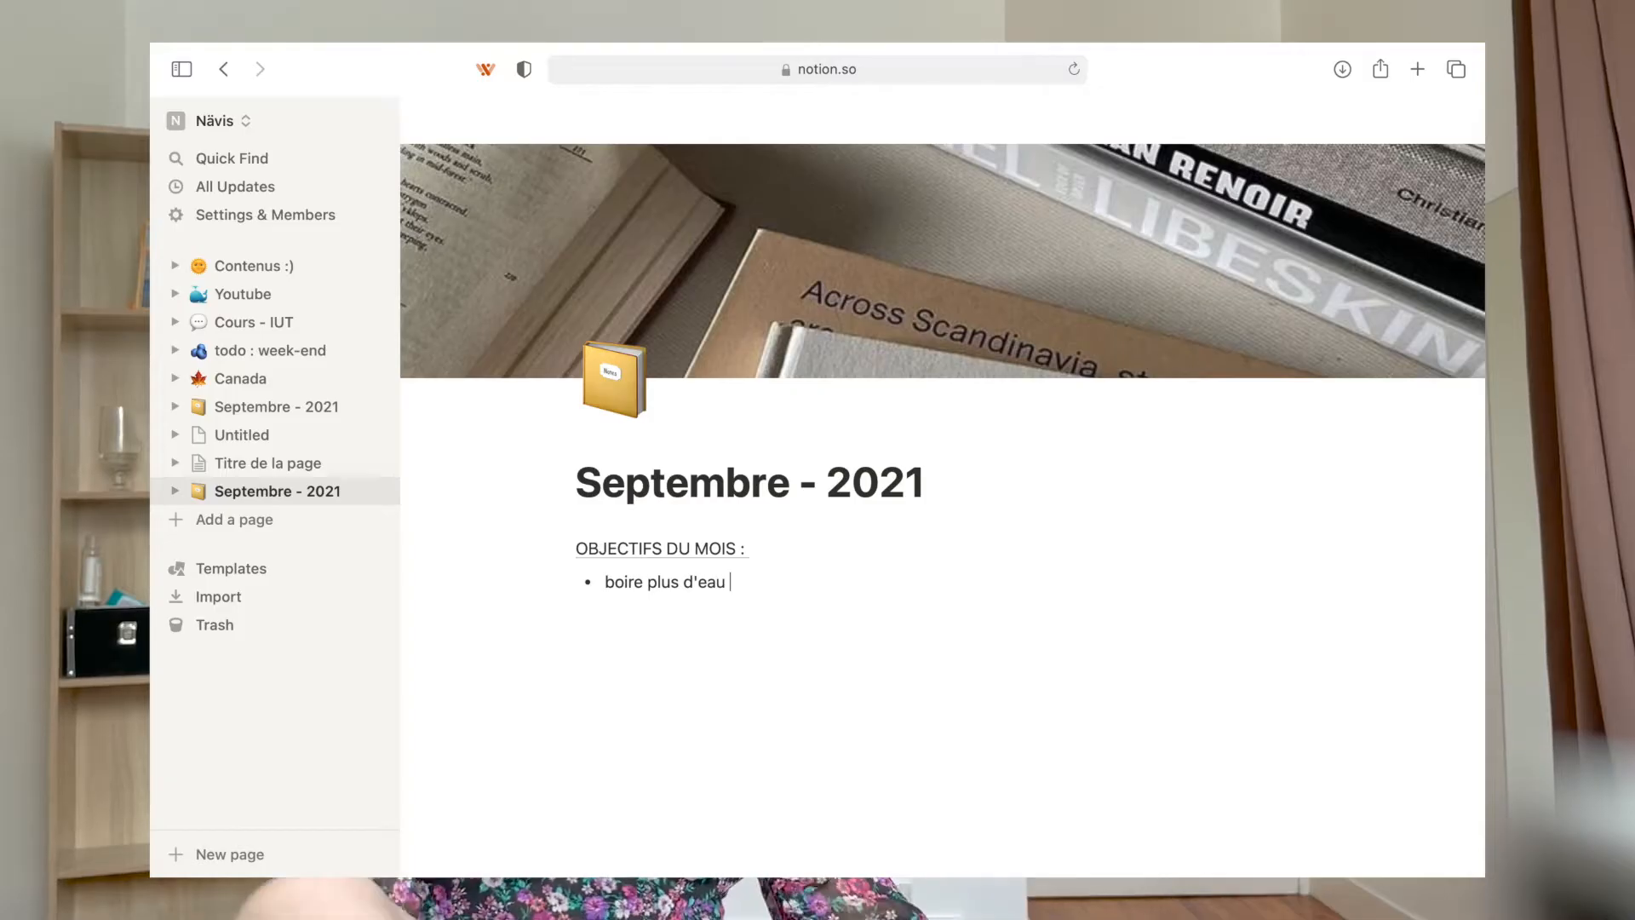
Add a bulleted list with "boire plus d'eau" and four "..." placeholder items, followed by two empty lines
{"action": "key", "text": "Return"}
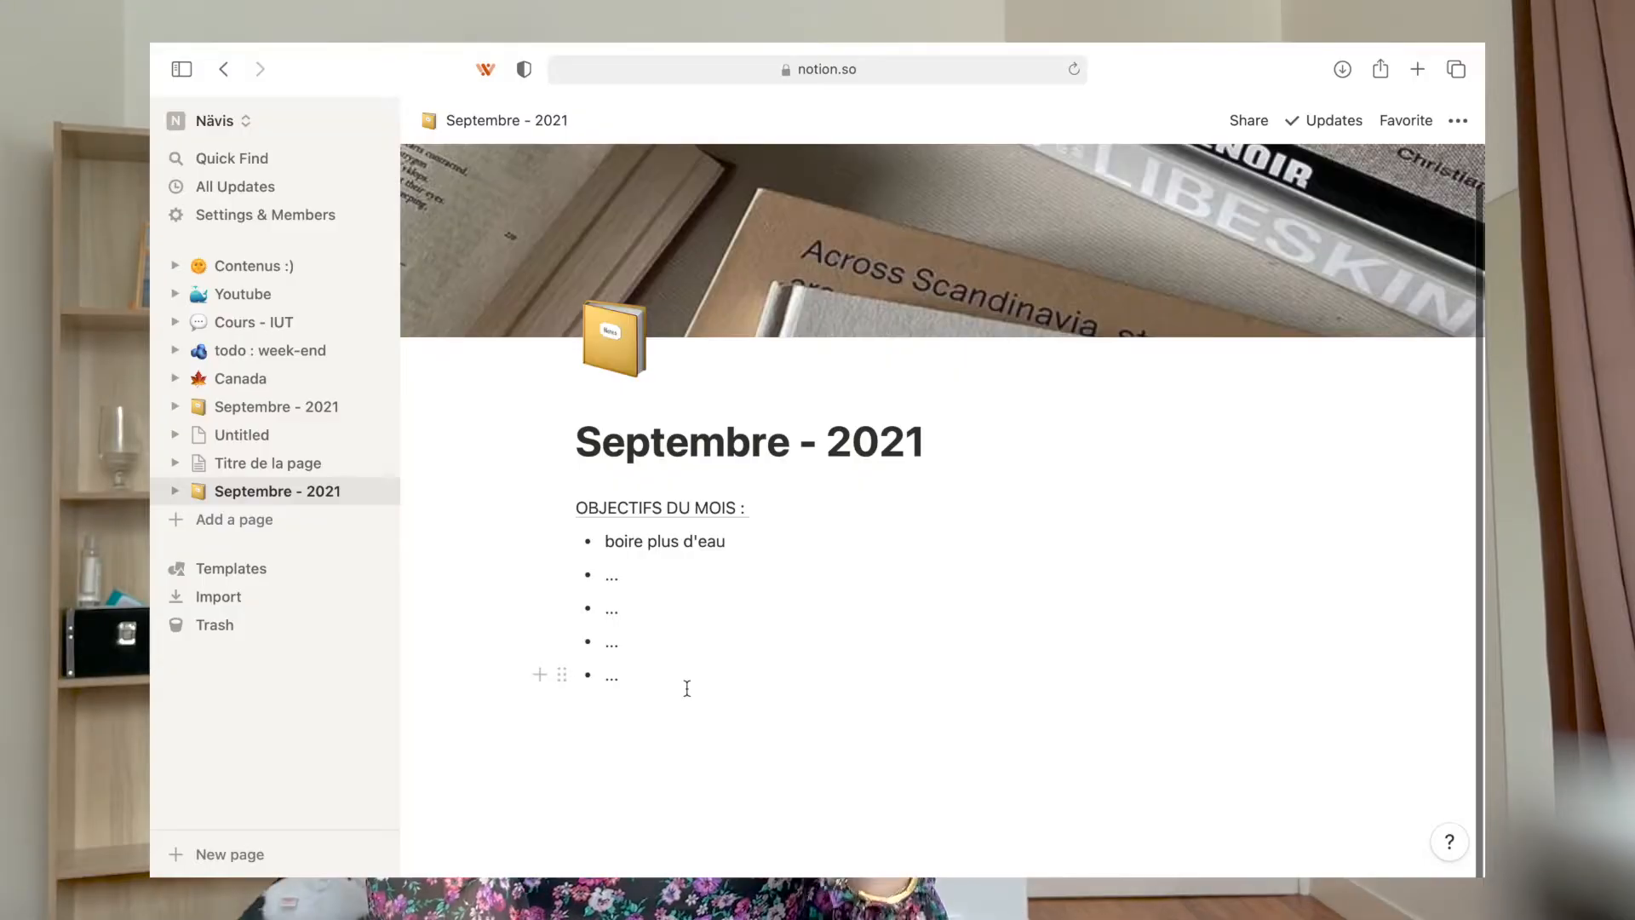
{"action": "key", "text": "Return"}
{"action": "key", "text": "Return"}
{"action": "key", "text": "Return"}
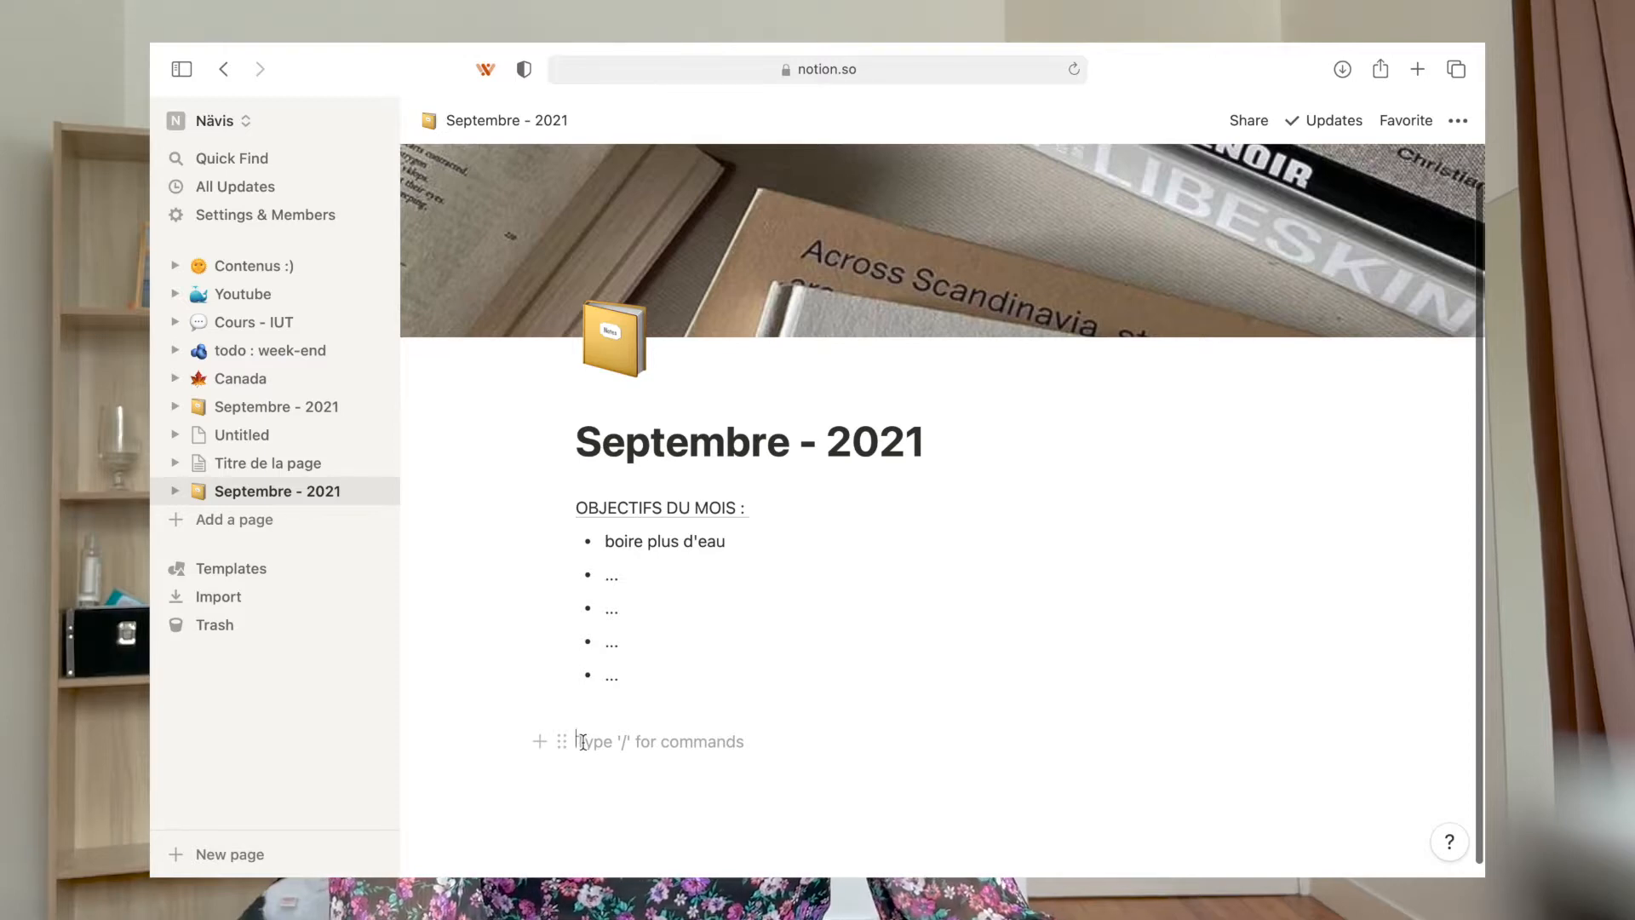
Give the "OBJECTIFS DU MOIS :" line, its bullets and the empty lines below a light orange background
{"action": "left_click_drag", "start_coordinate": [582, 740], "coordinate": [585, 504]}
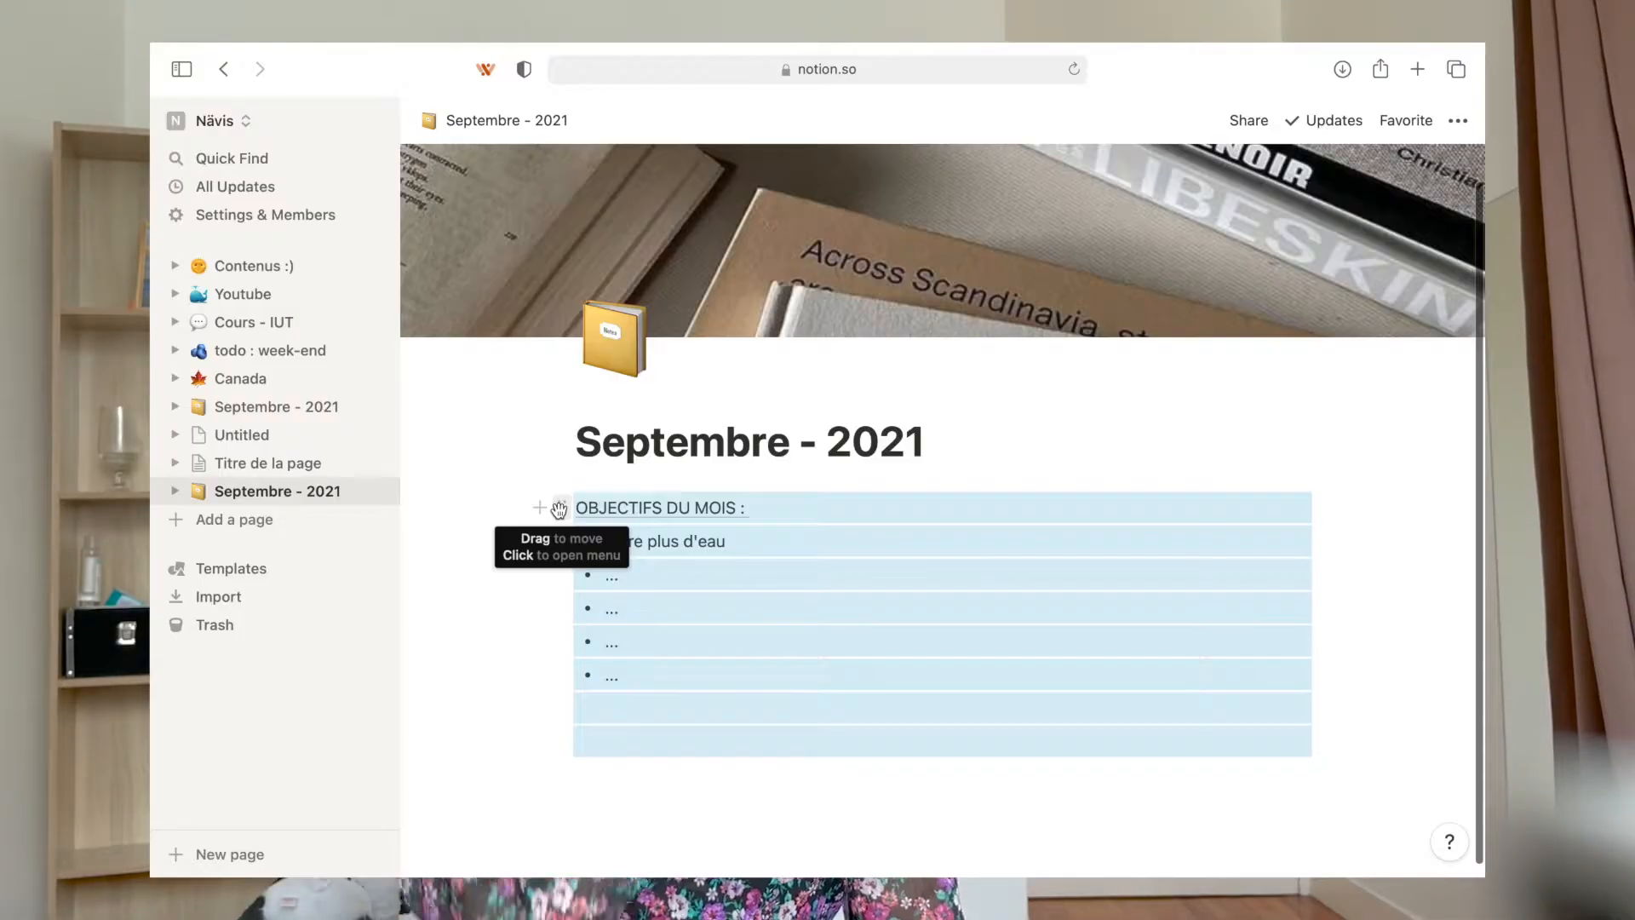
{"action": "left_click", "coordinate": [559, 509]}
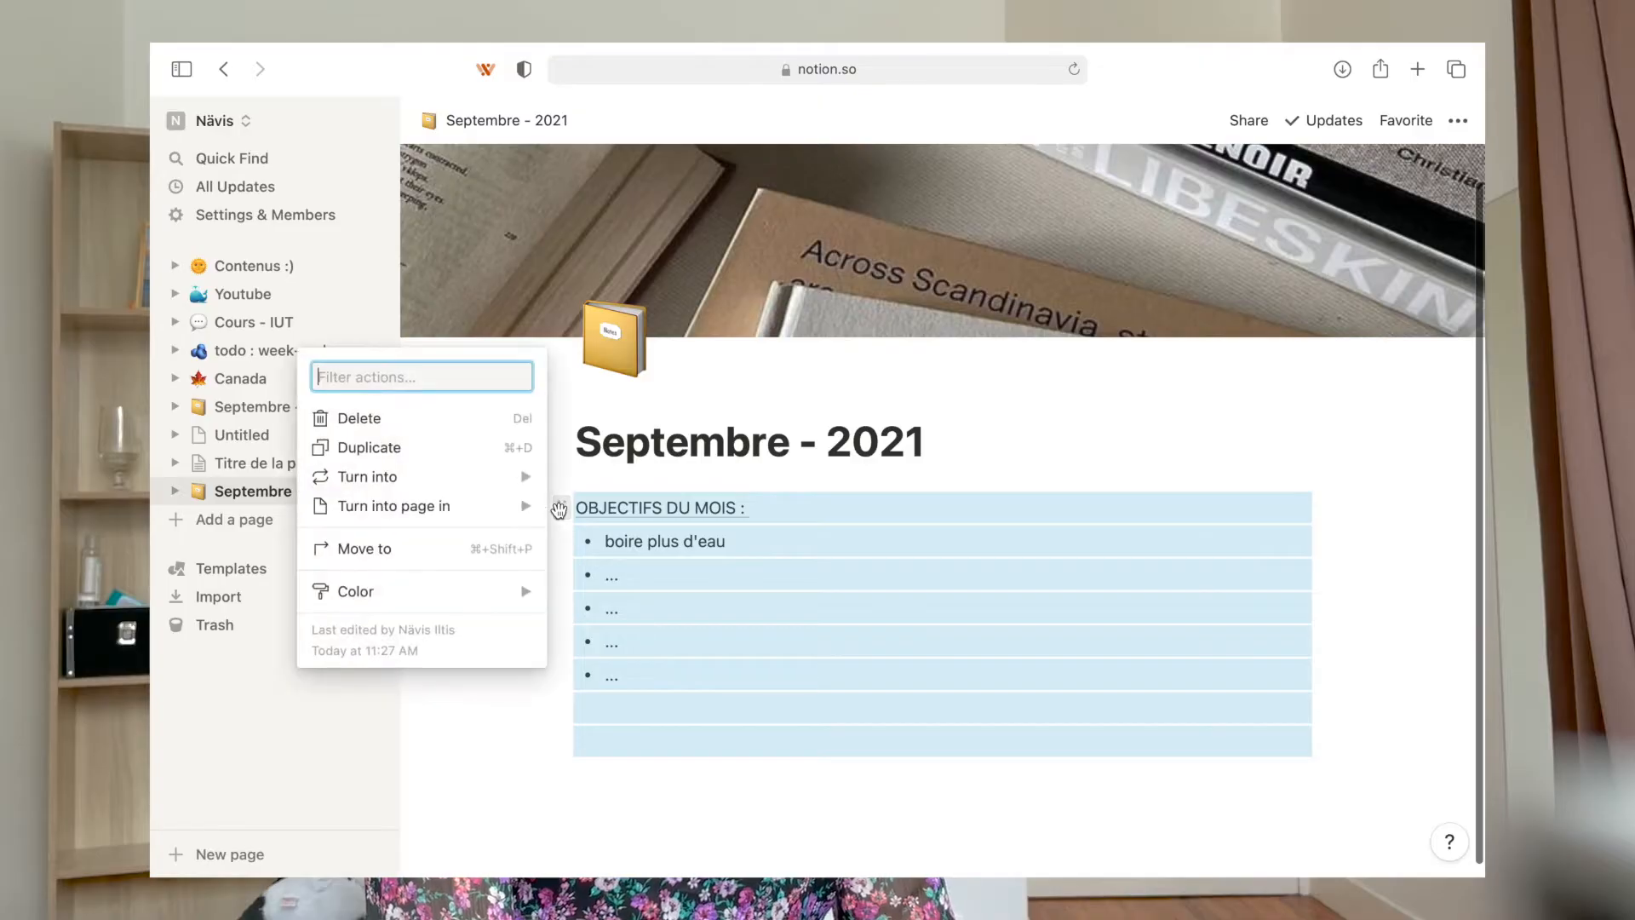
{"action": "mouse_move", "coordinate": [516, 601]}
{"action": "scroll", "coordinate": [640, 668], "scroll_direction": "down", "scroll_amount": 3}
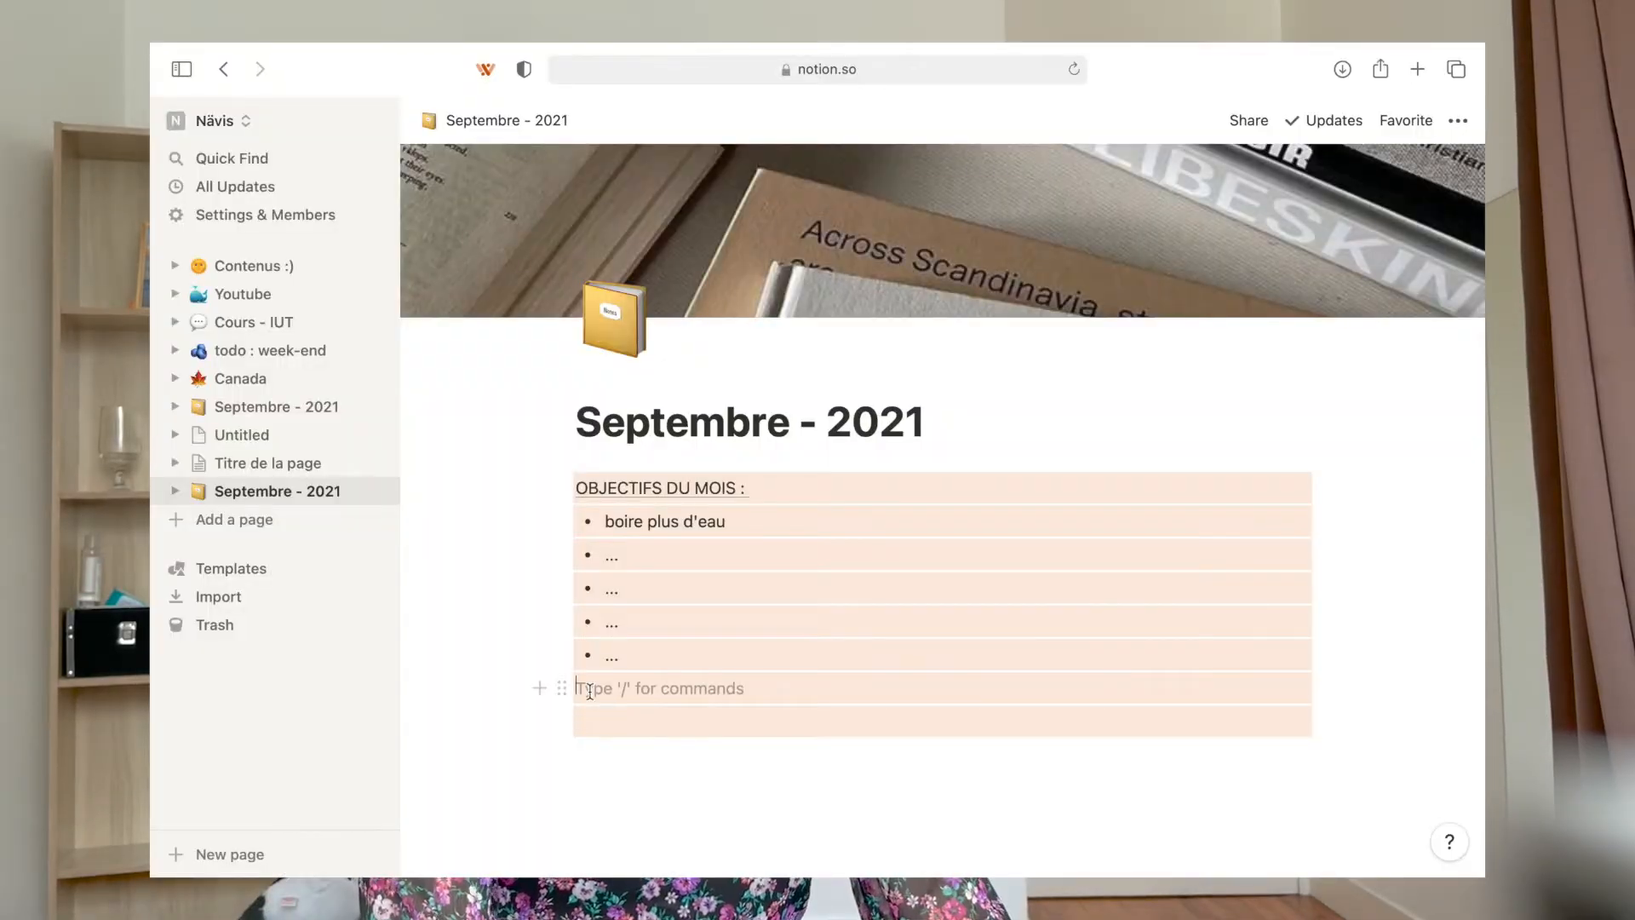
Insert the "Do it for yourself" flower image below the bullets and shrink it to about a quarter of the text width
{"action": "type", "text": "/ima"}
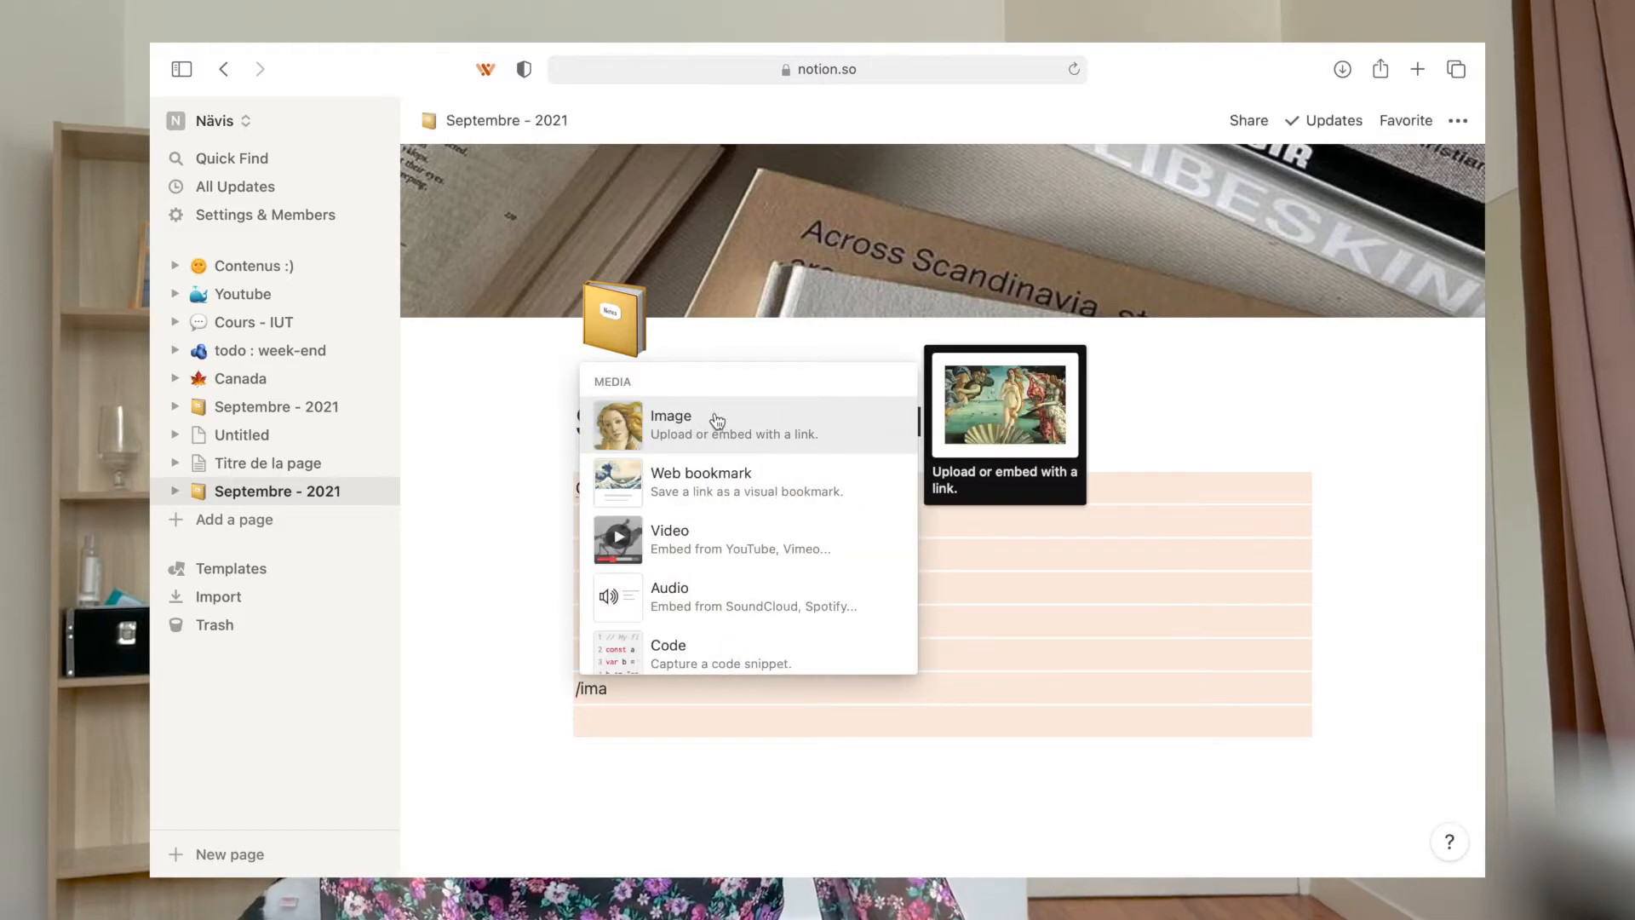
{"action": "left_click", "coordinate": [717, 423]}
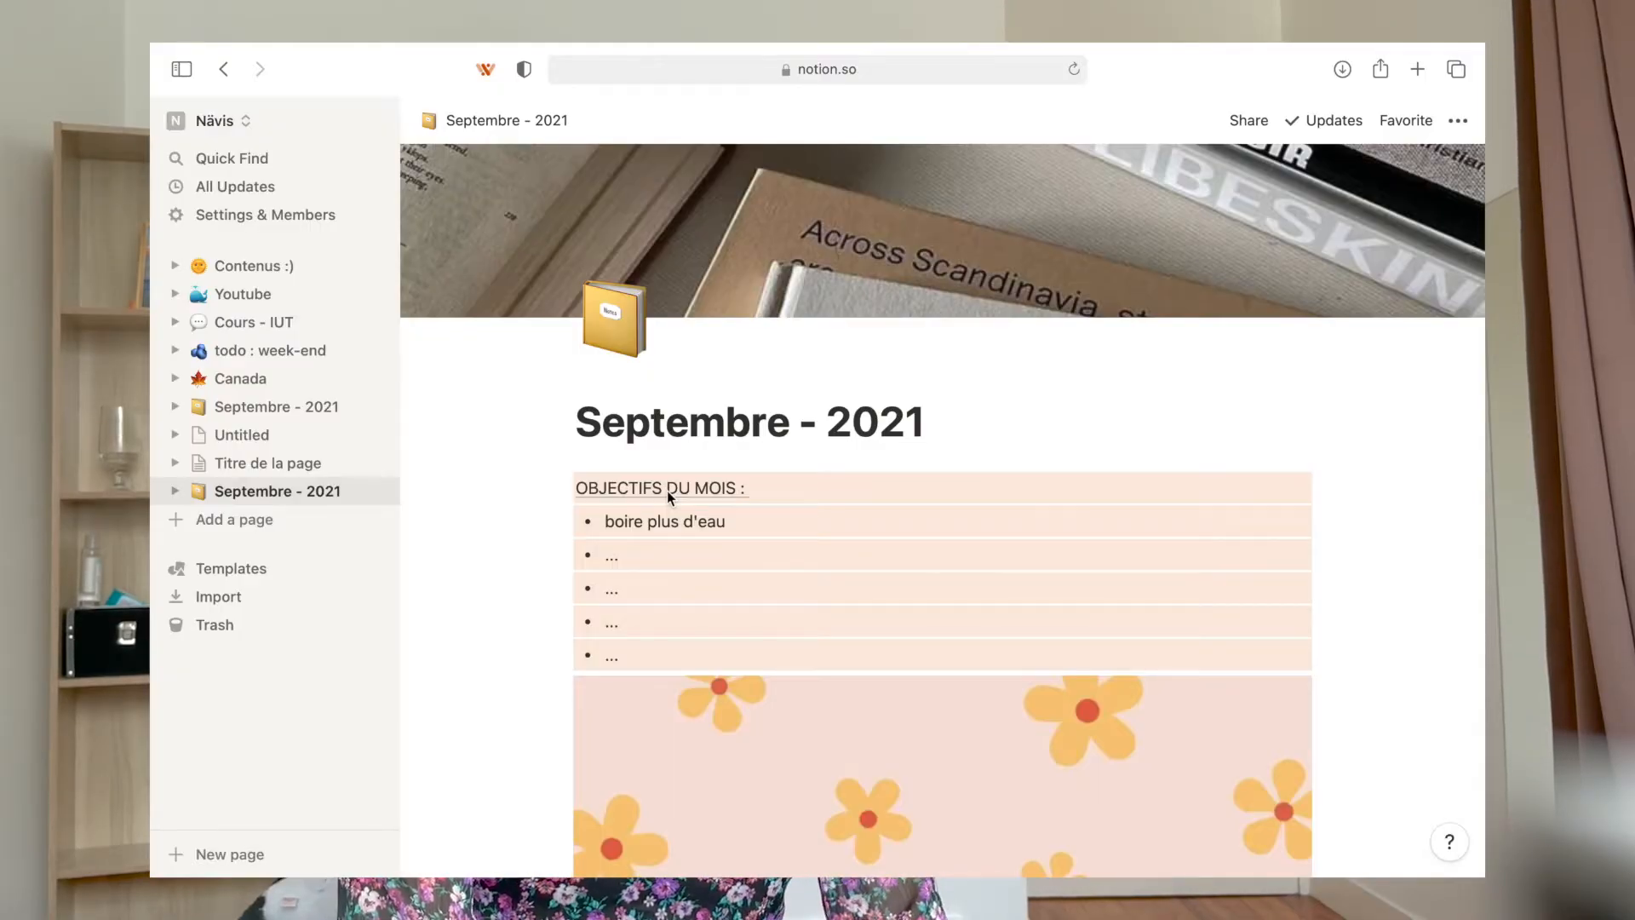
{"action": "scroll", "coordinate": [667, 491], "scroll_direction": "down", "scroll_amount": 10}
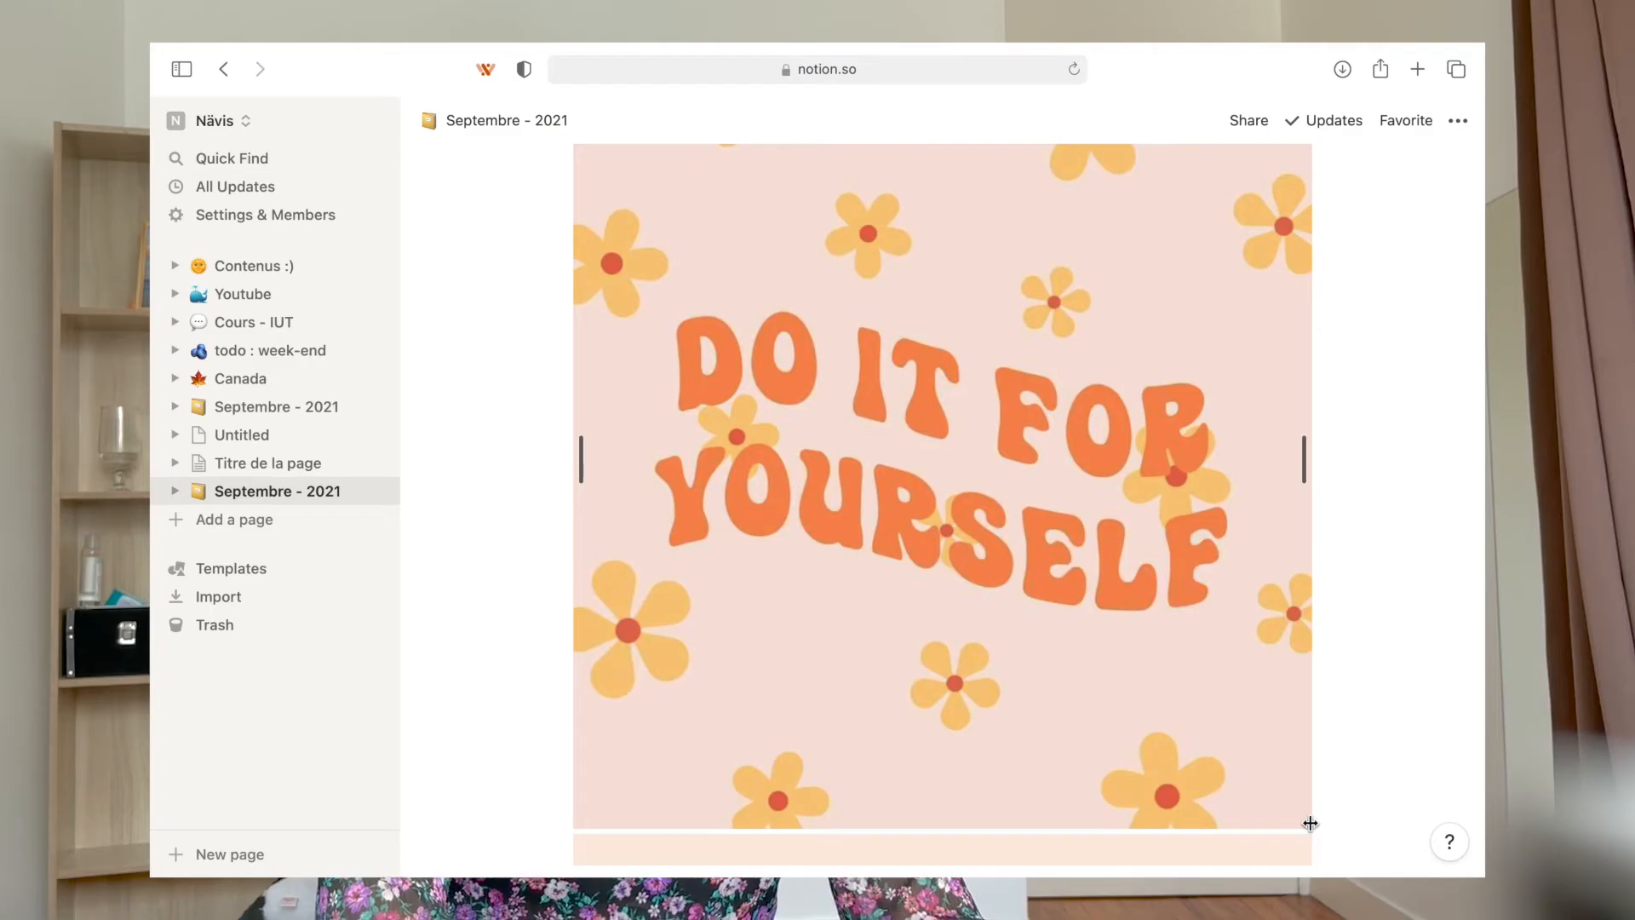
{"action": "left_click_drag", "start_coordinate": [1297, 806], "coordinate": [1062, 416]}
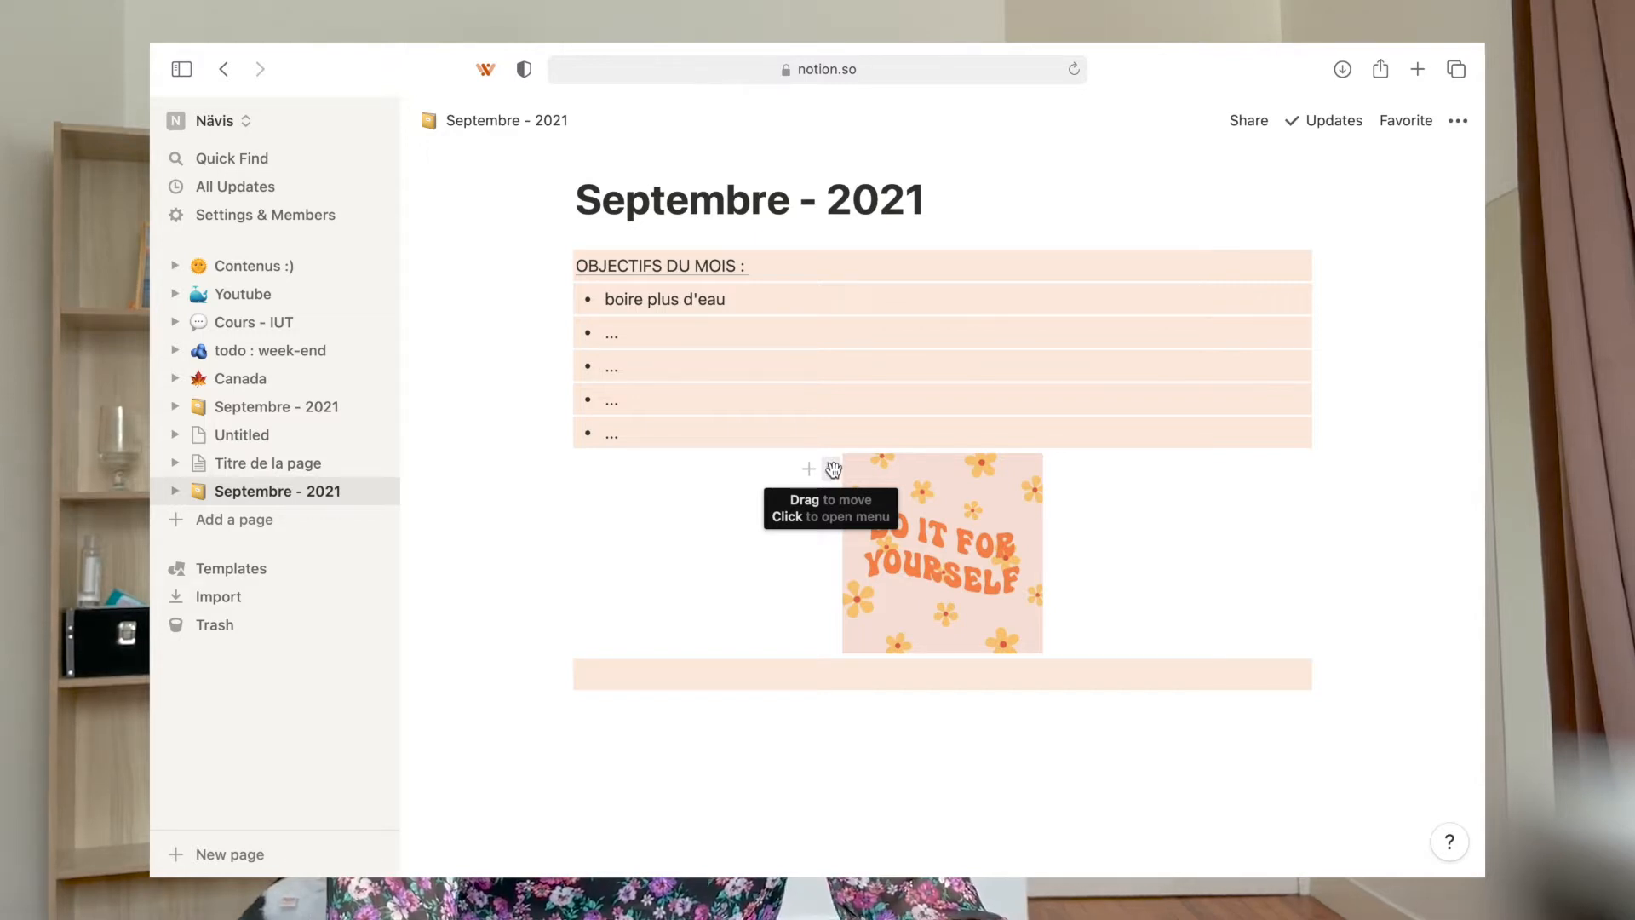
Move the "Do it for yourself" image into a second column beside the "OBJECTIFS DU MOIS :" line
{"action": "left_click_drag", "start_coordinate": [833, 470], "coordinate": [1337, 328]}
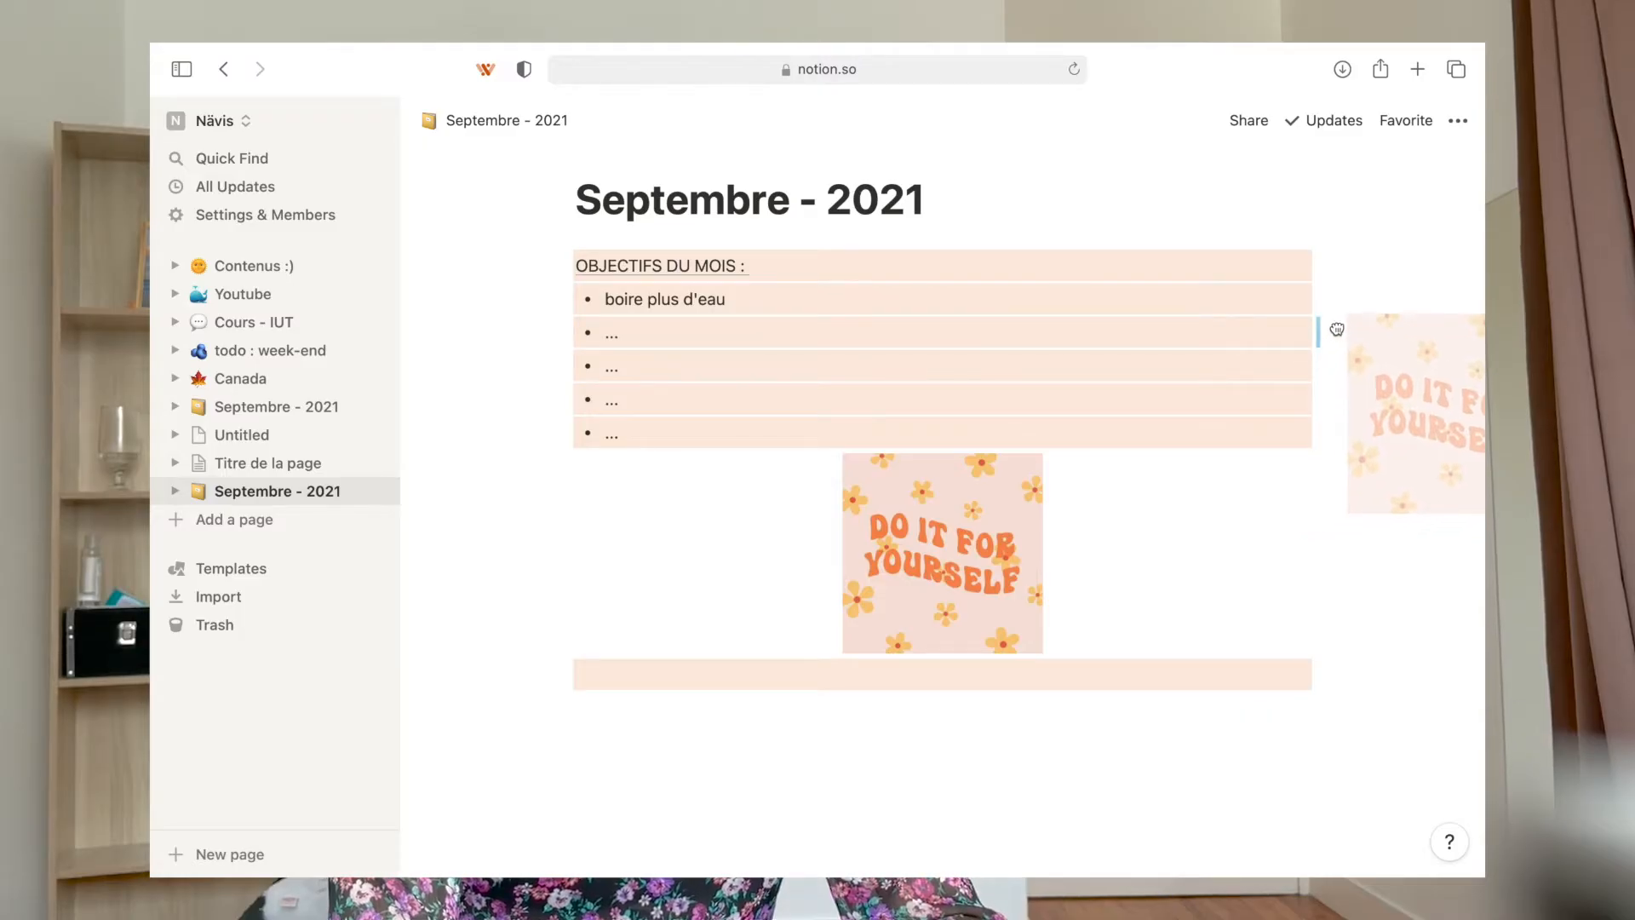
{"action": "left_click_drag", "start_coordinate": [1337, 329], "coordinate": [1327, 258]}
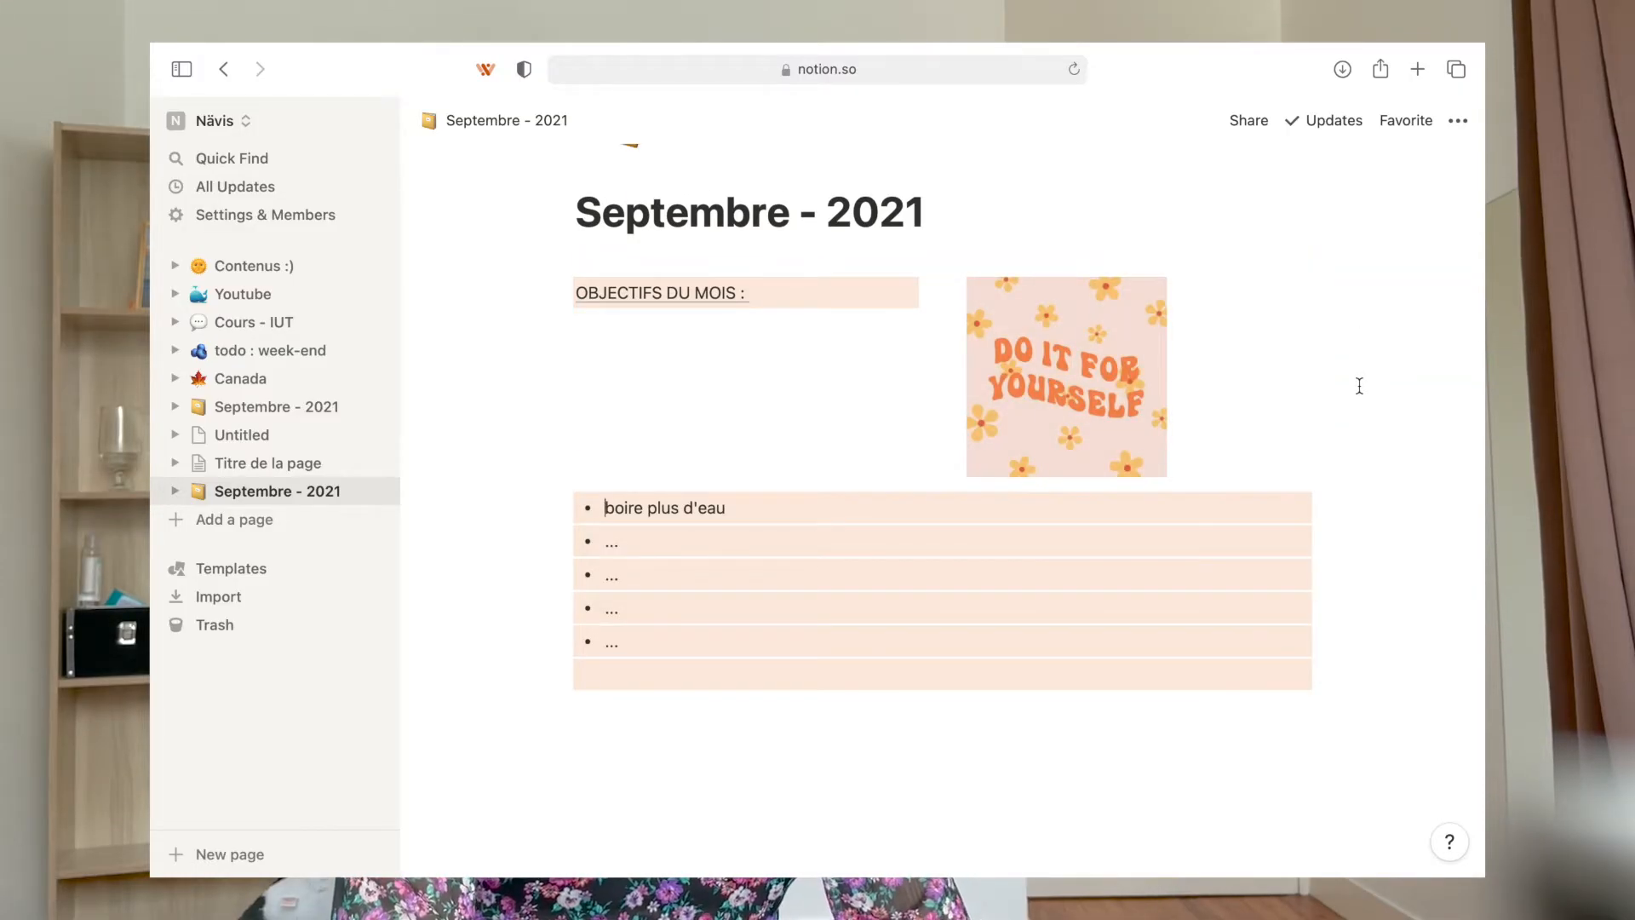
Move the bulleted list and the empty line below it into the first column, directly under "OBJECTIFS DU MOIS :"
{"action": "left_click_drag", "start_coordinate": [666, 728], "coordinate": [608, 508]}
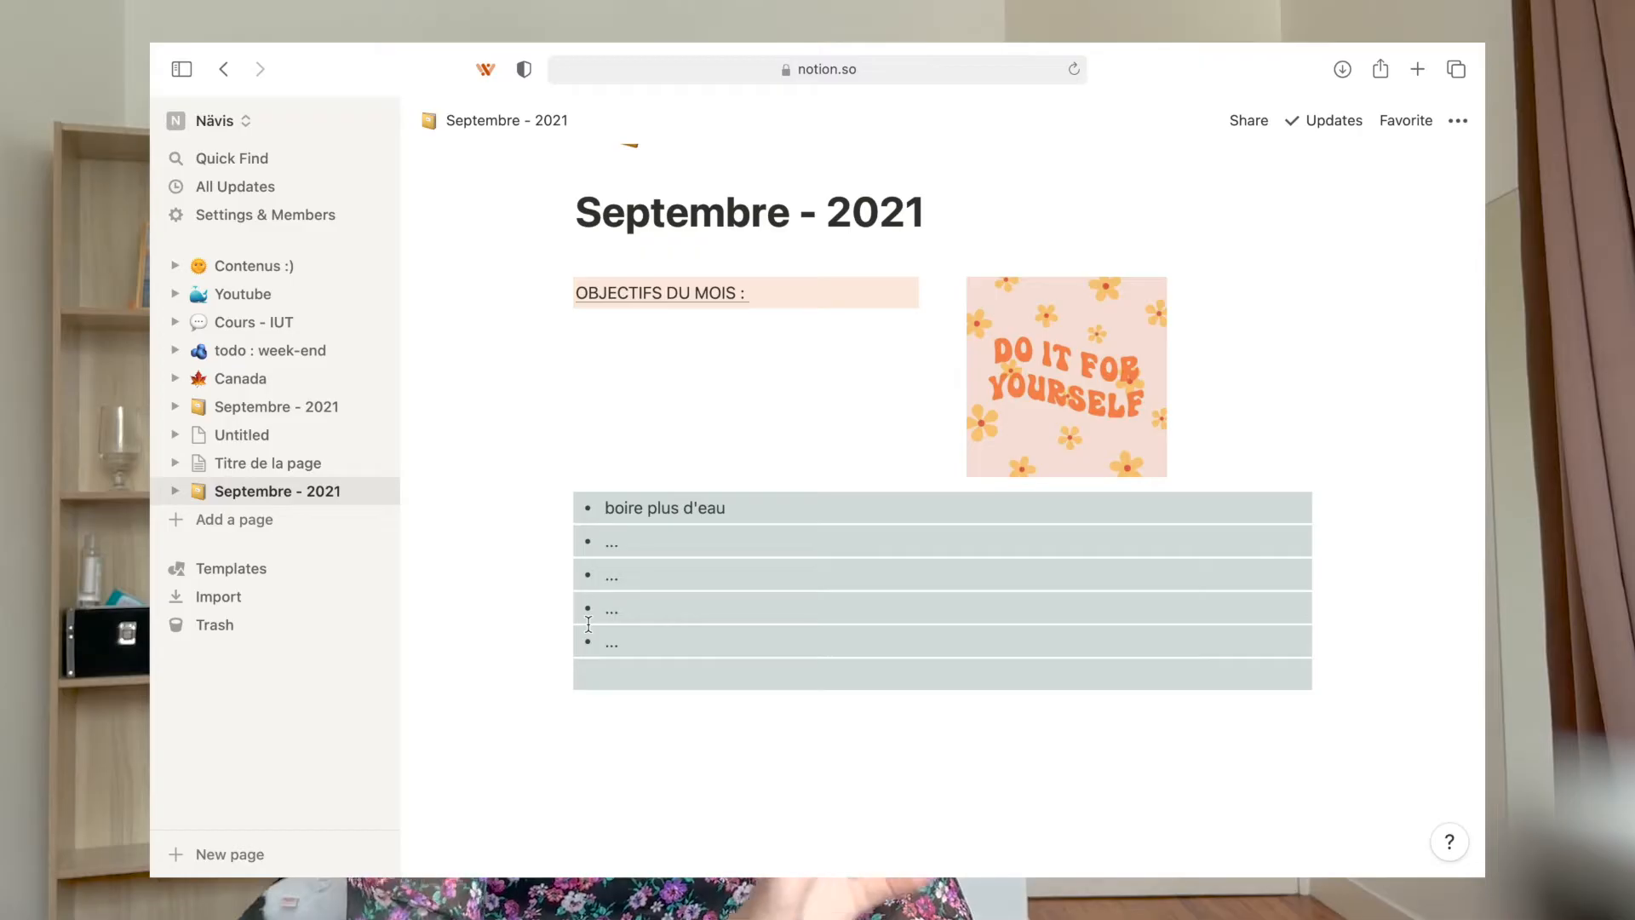
{"action": "left_click_drag", "start_coordinate": [559, 503], "coordinate": [586, 331]}
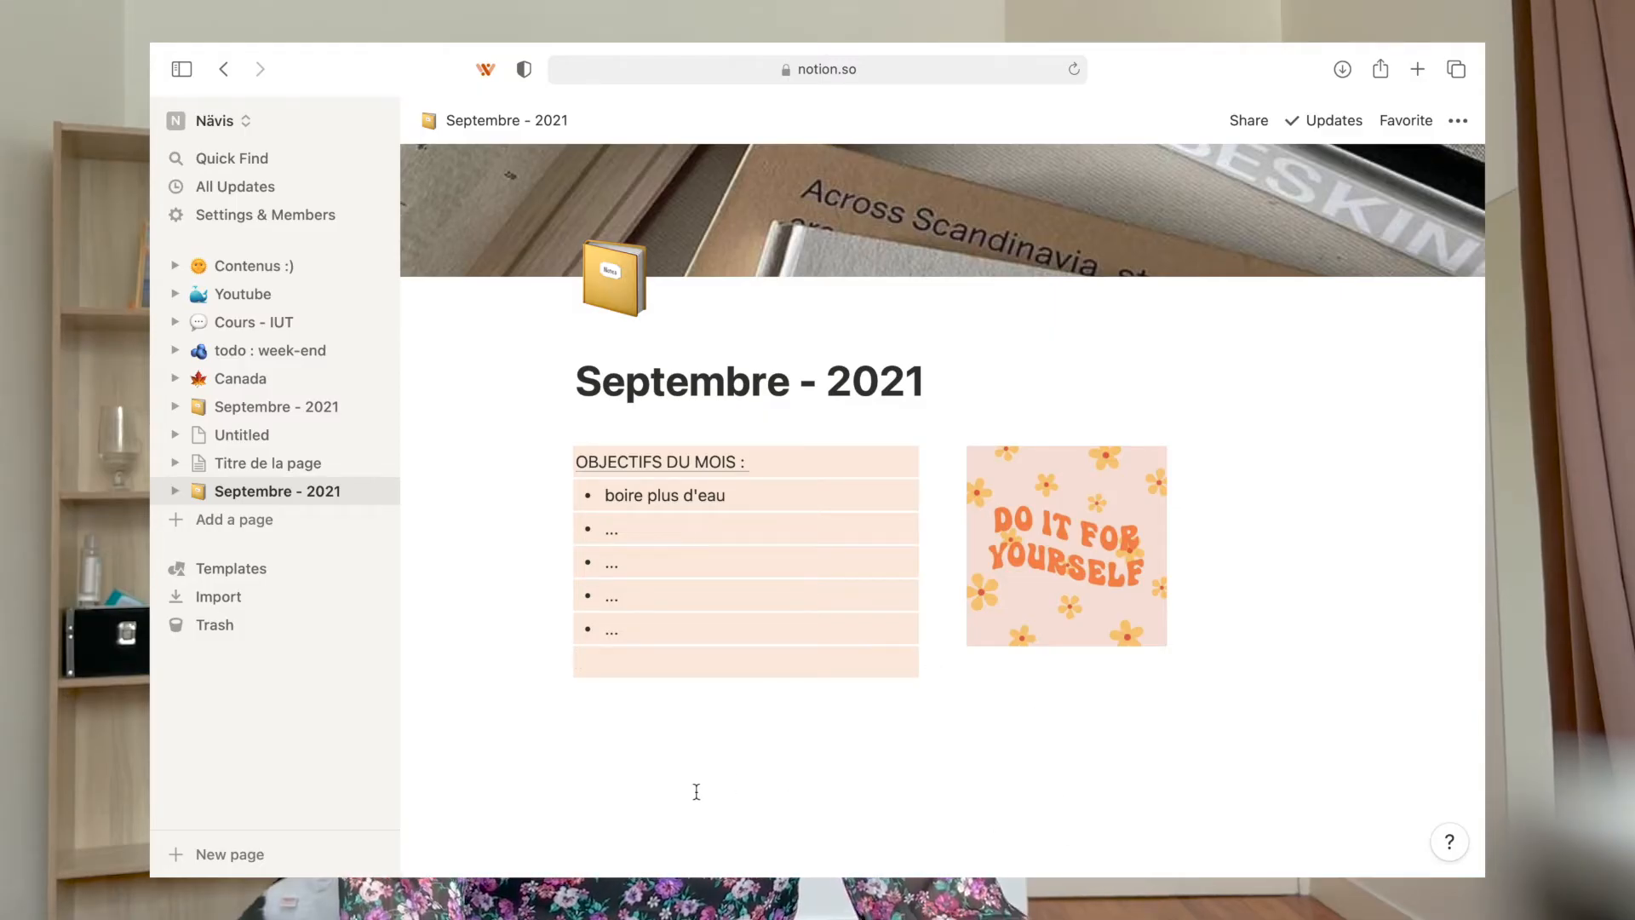
{"action": "left_click", "coordinate": [632, 762]}
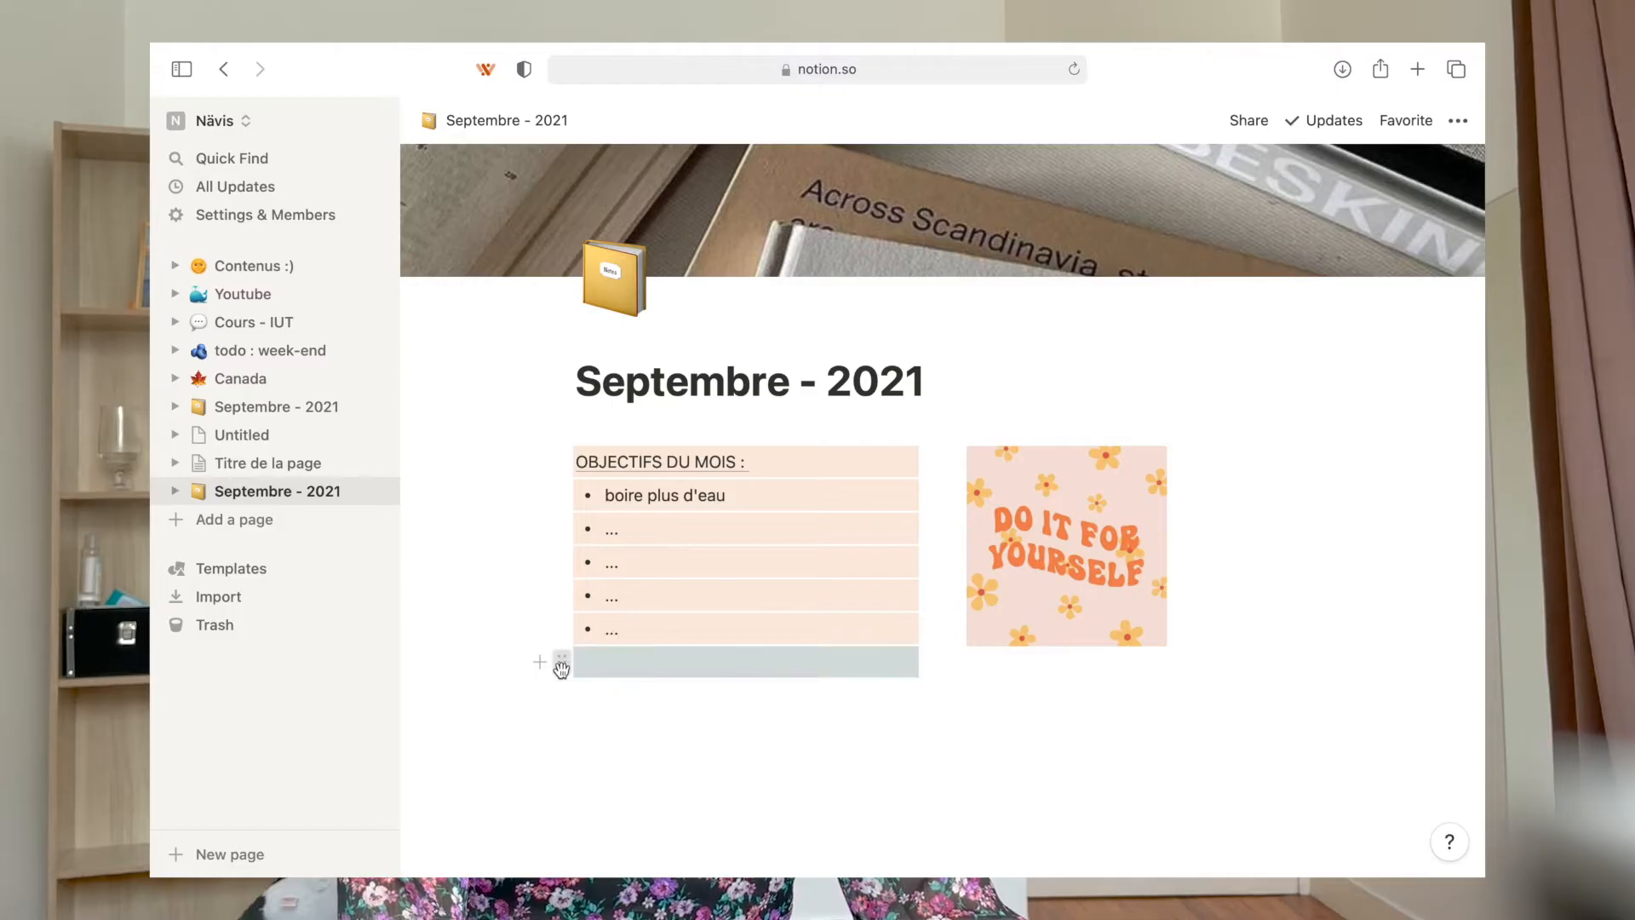
Move the empty orange line out of the first column to full width below the columns and give it the default background
{"action": "left_click_drag", "start_coordinate": [564, 672], "coordinate": [566, 687]}
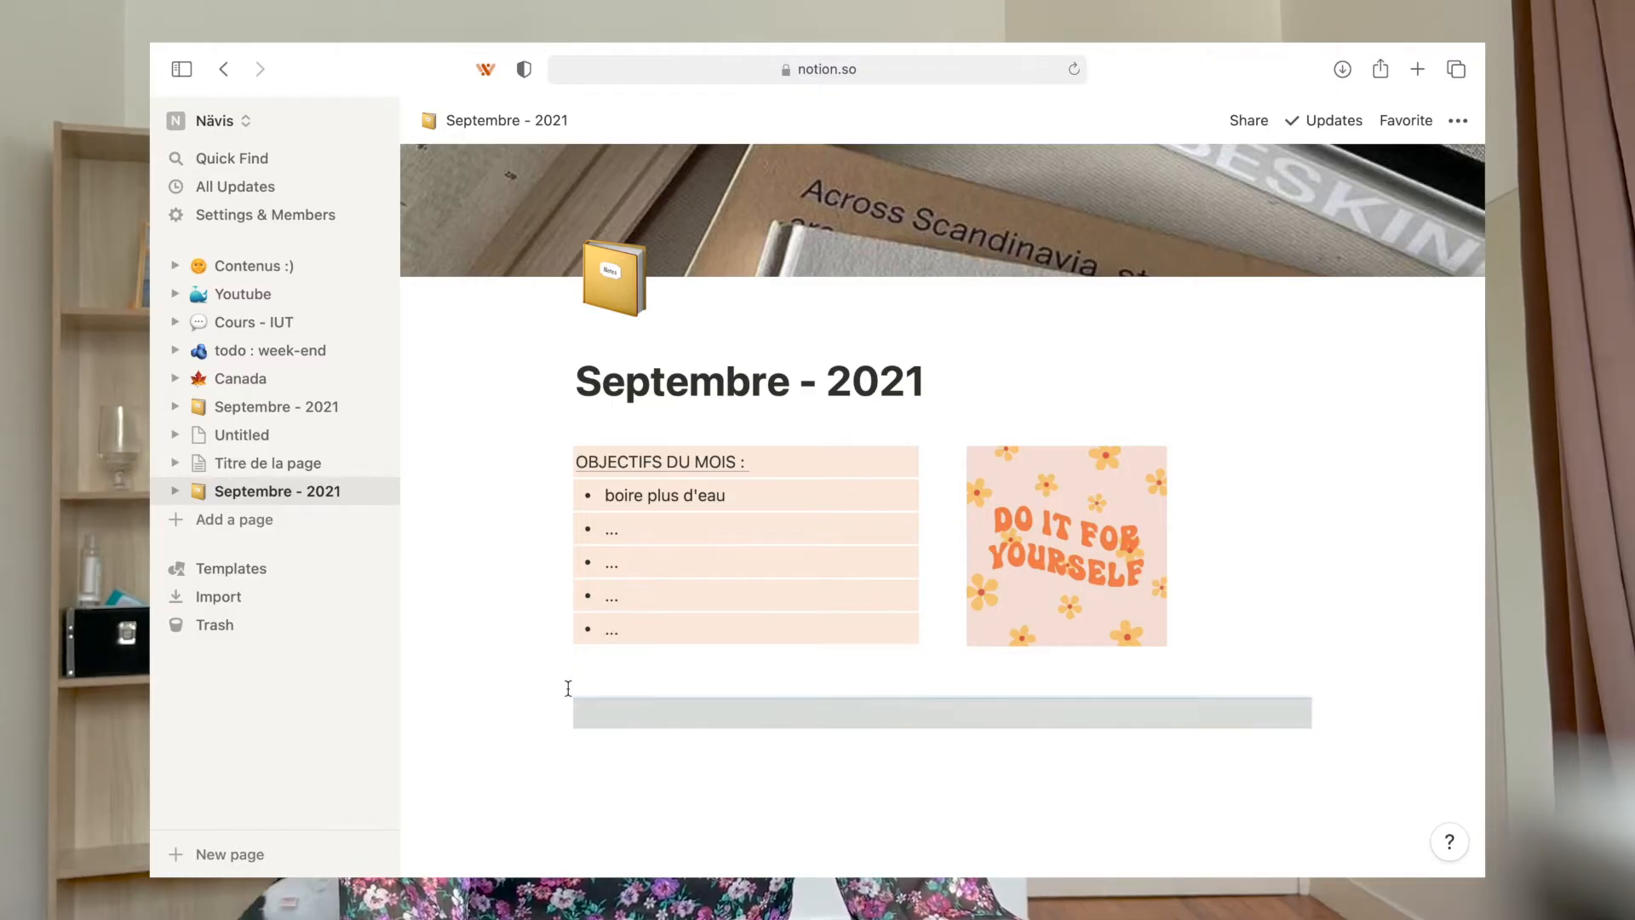
{"action": "left_click", "coordinate": [830, 814]}
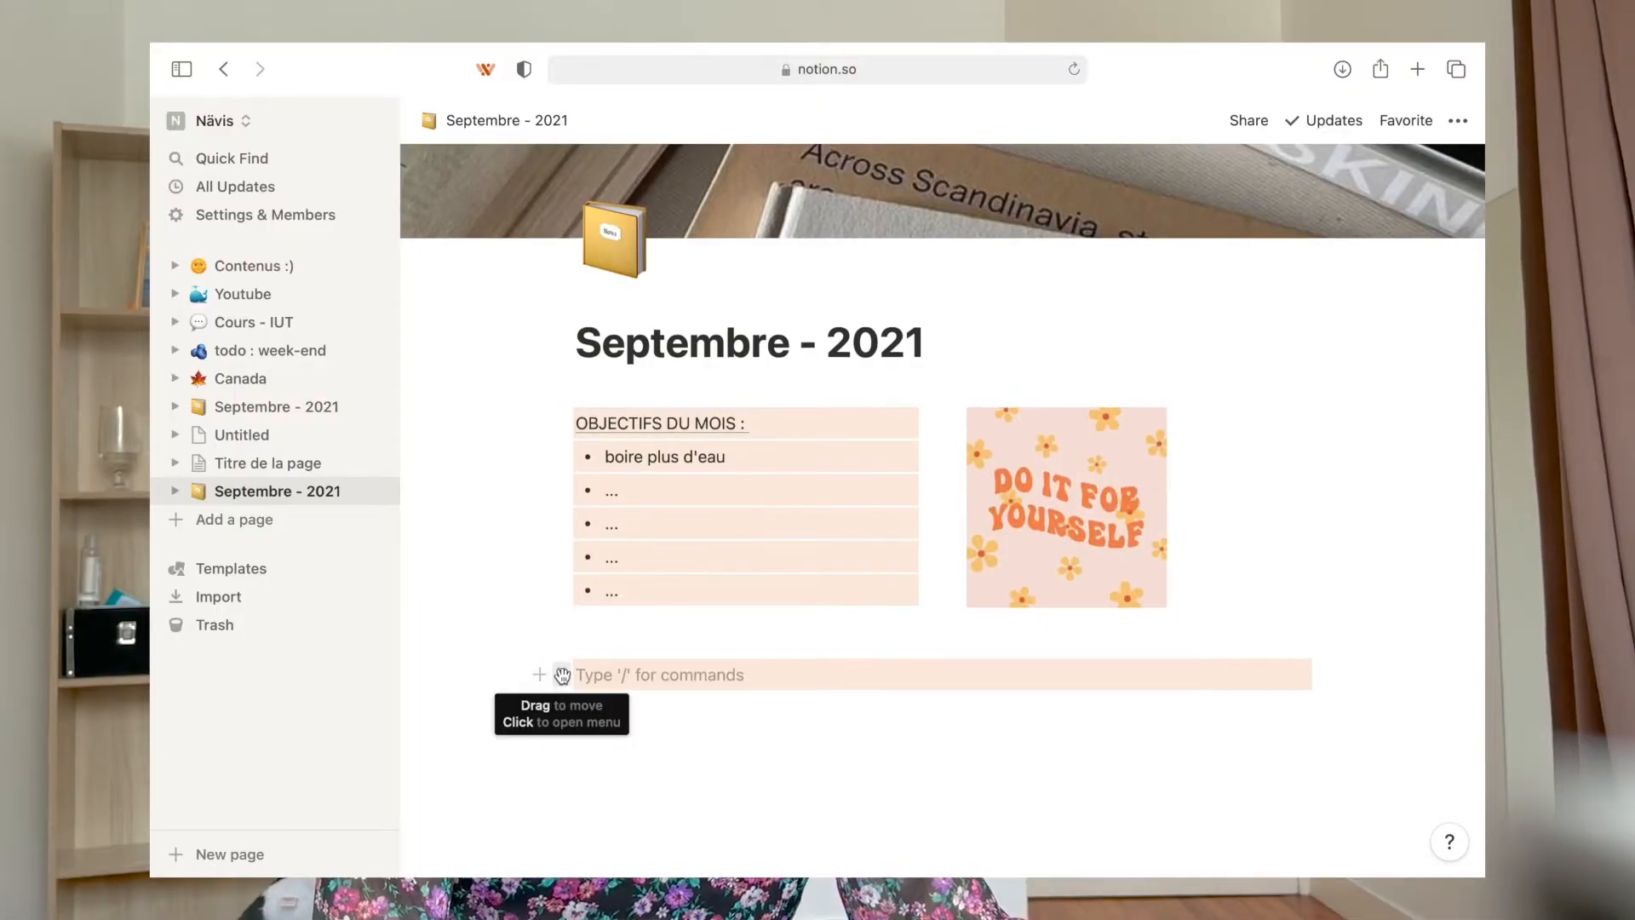
{"action": "left_click", "coordinate": [561, 674]}
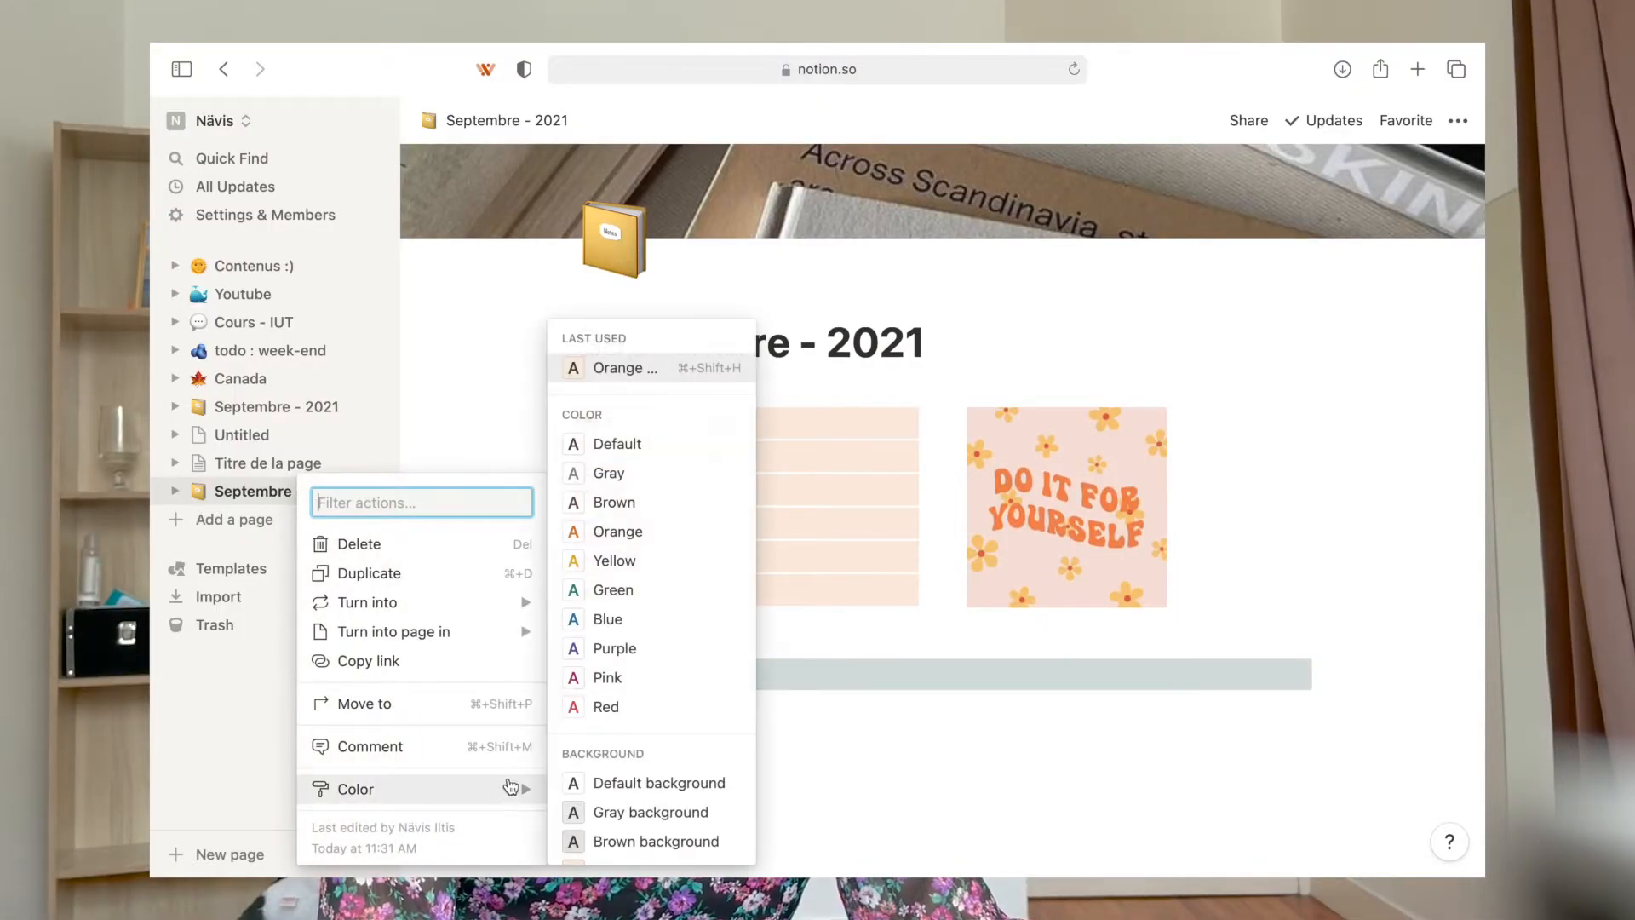
{"action": "mouse_move", "coordinate": [515, 789]}
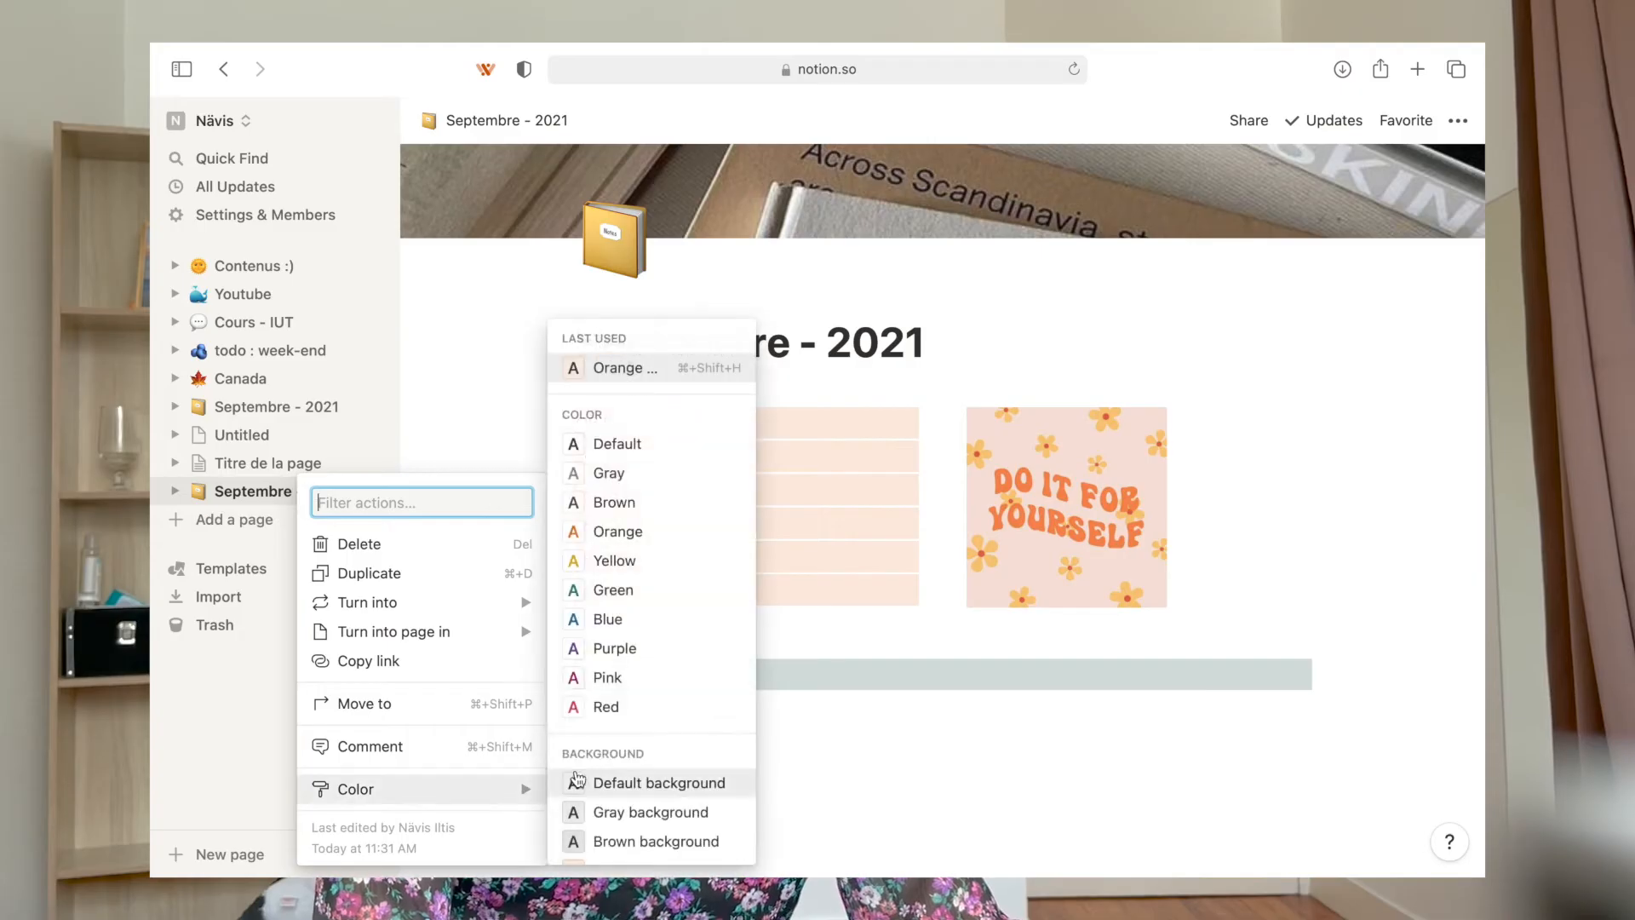
{"action": "left_click", "coordinate": [601, 784]}
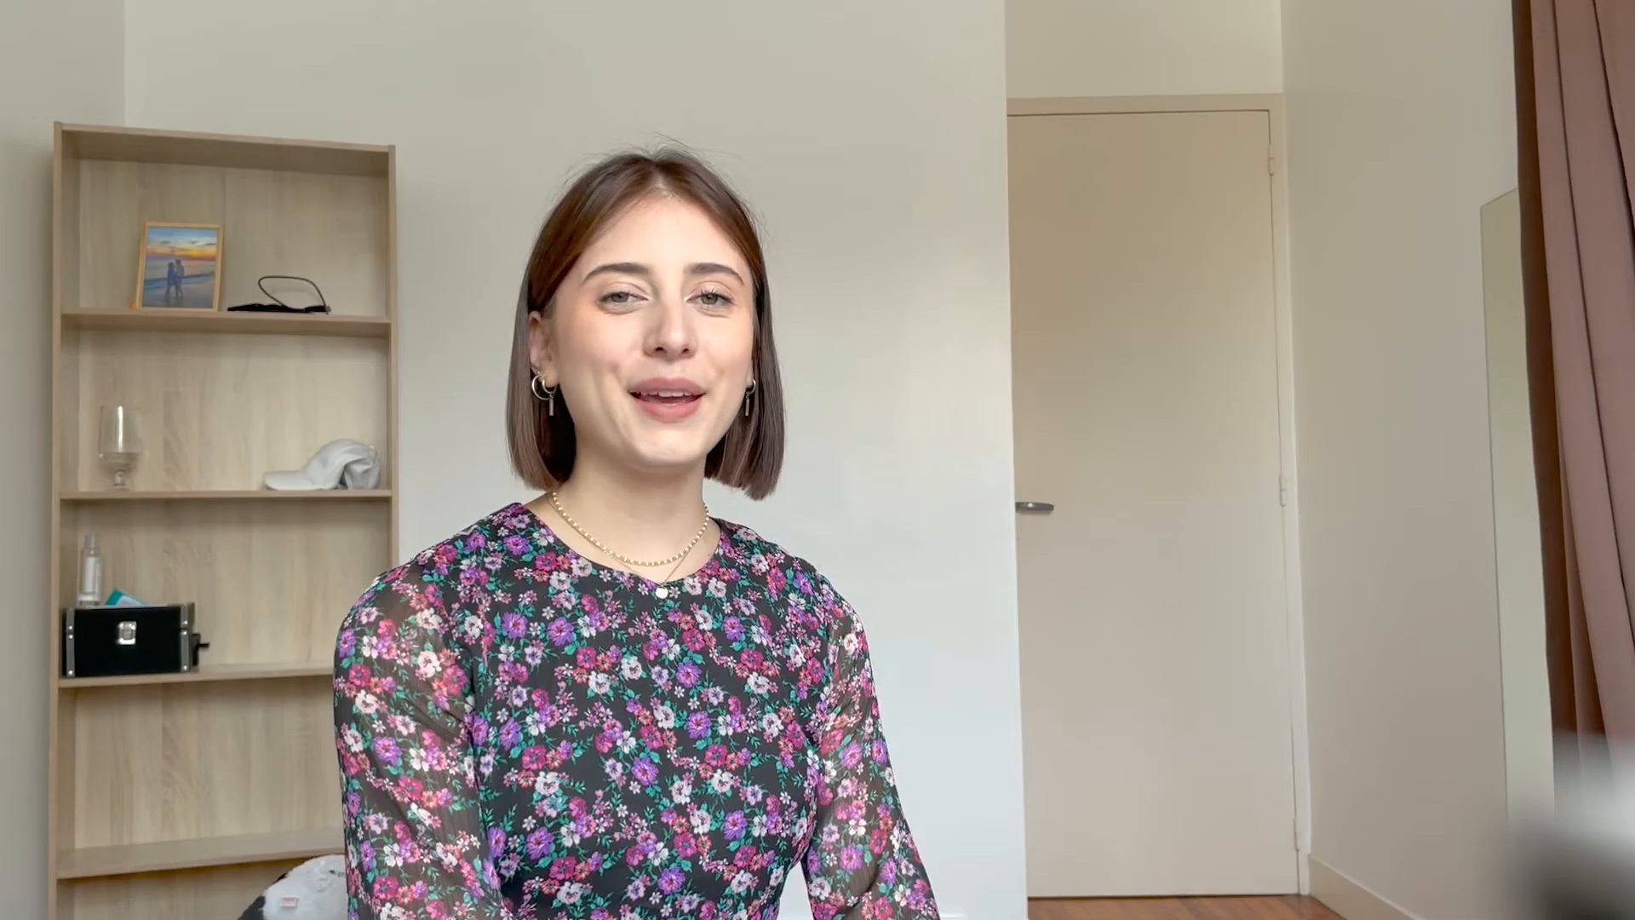
Insert an inline calendar database on the empty line below the goals and image columns
{"action": "type", "text": "/calen"}
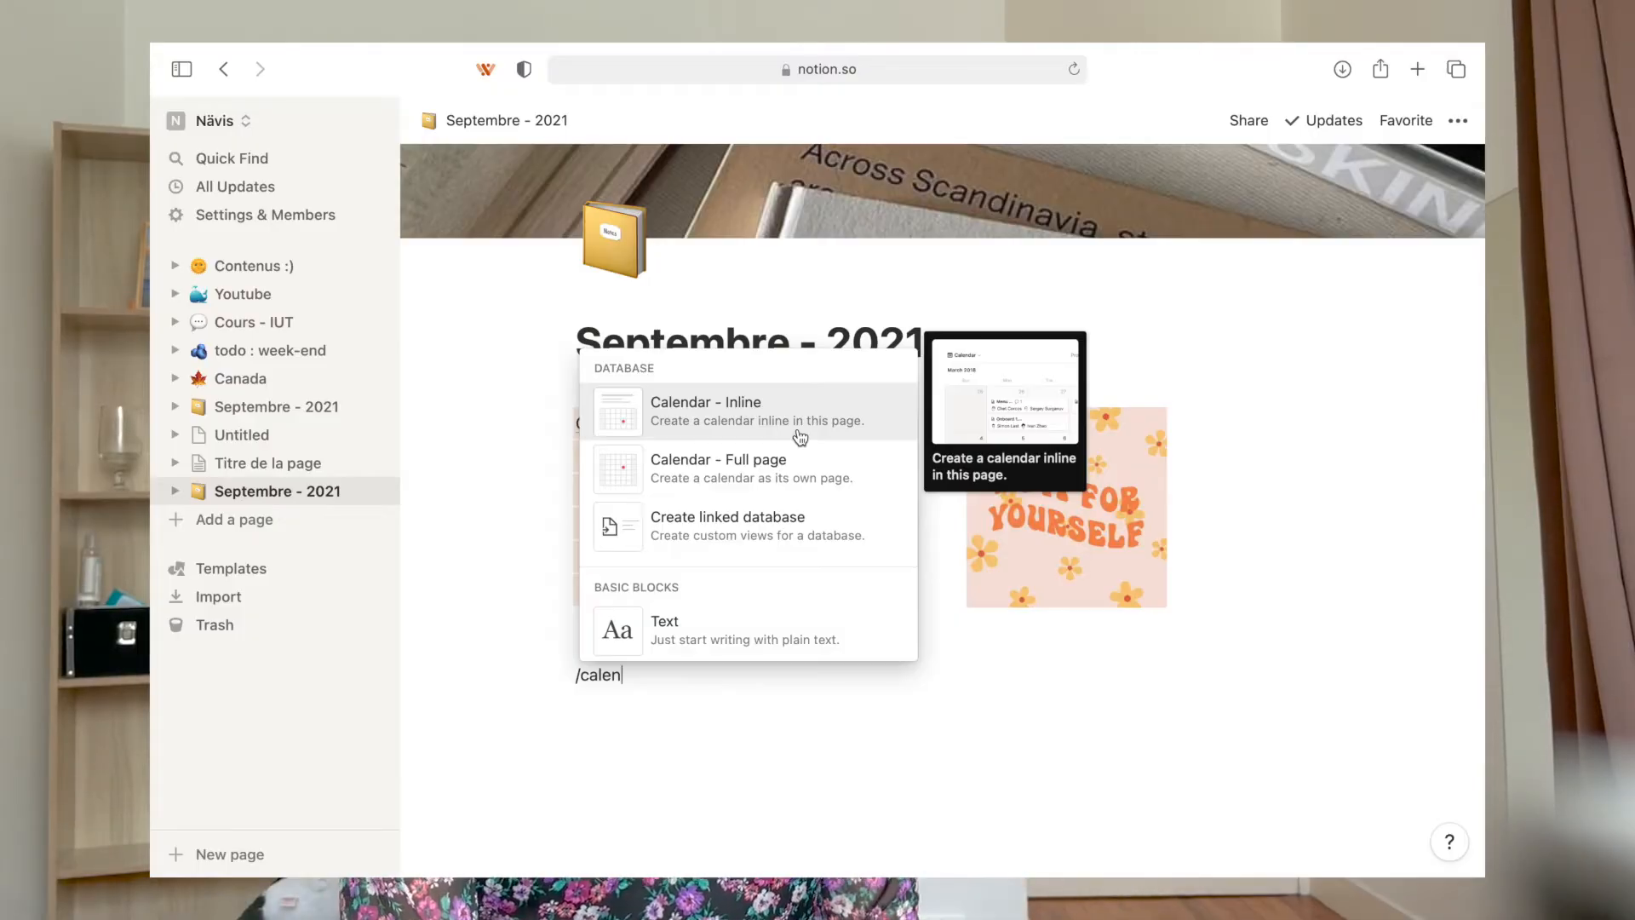
{"action": "left_click", "coordinate": [797, 435]}
{"action": "scroll", "coordinate": [763, 640], "scroll_direction": "down", "scroll_amount": 1}
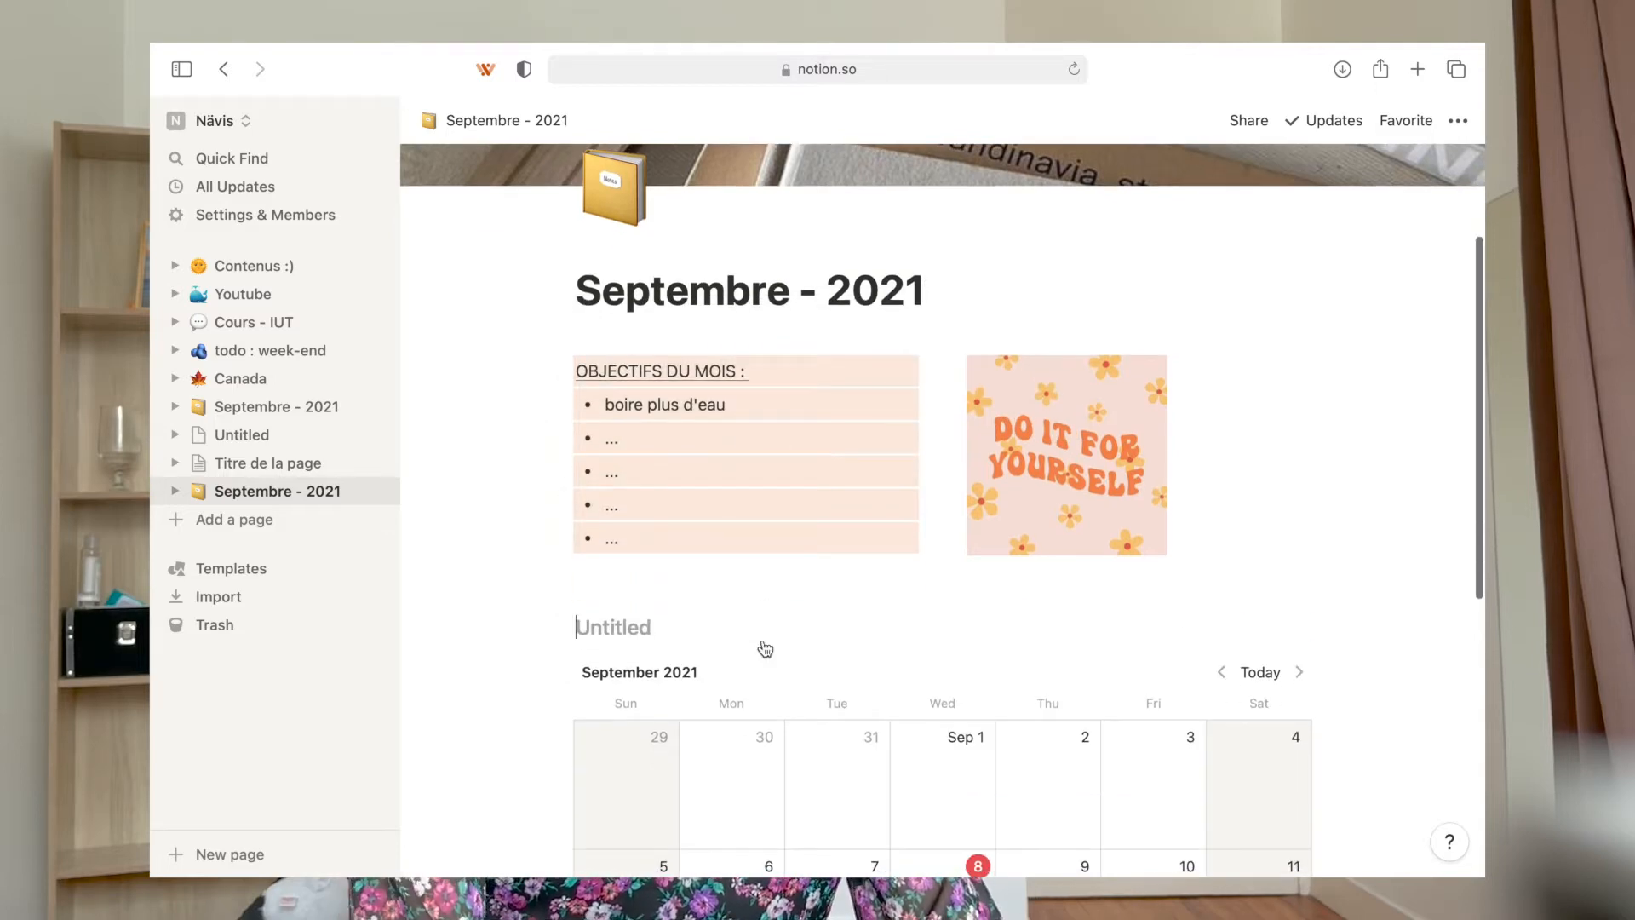